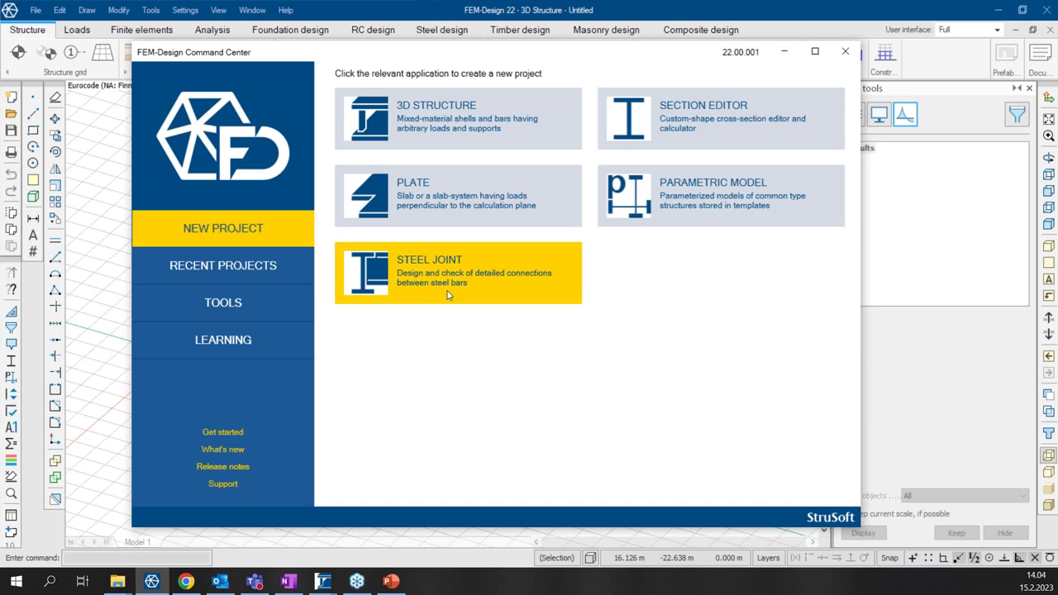
Move the FEM-Design Command Center window aside and minimize it to reveal the 3D Structure workspace.
drag(555, 60, 567, 113)
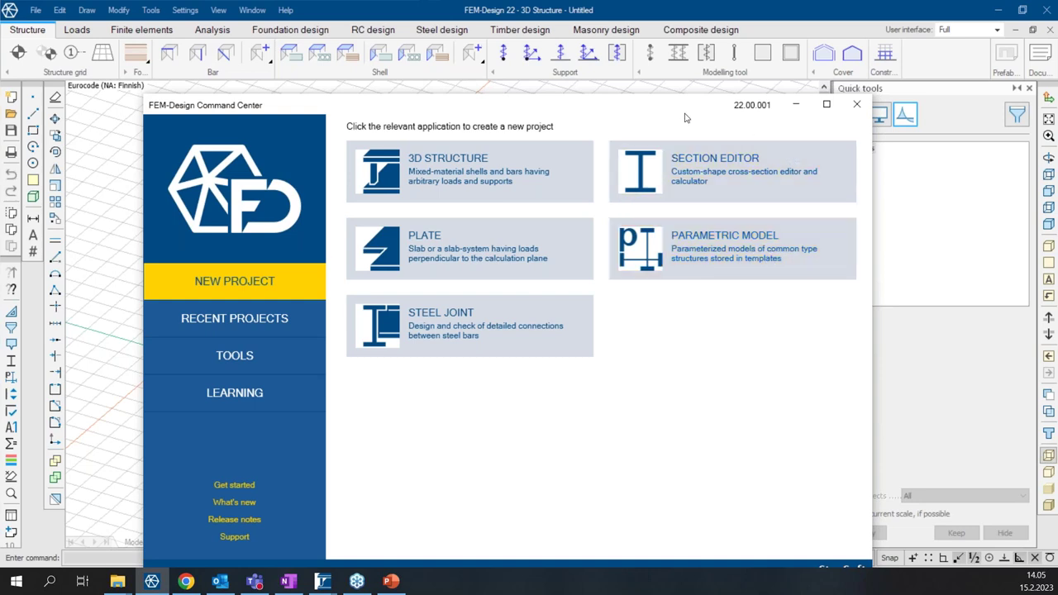
drag(700, 105, 703, 72)
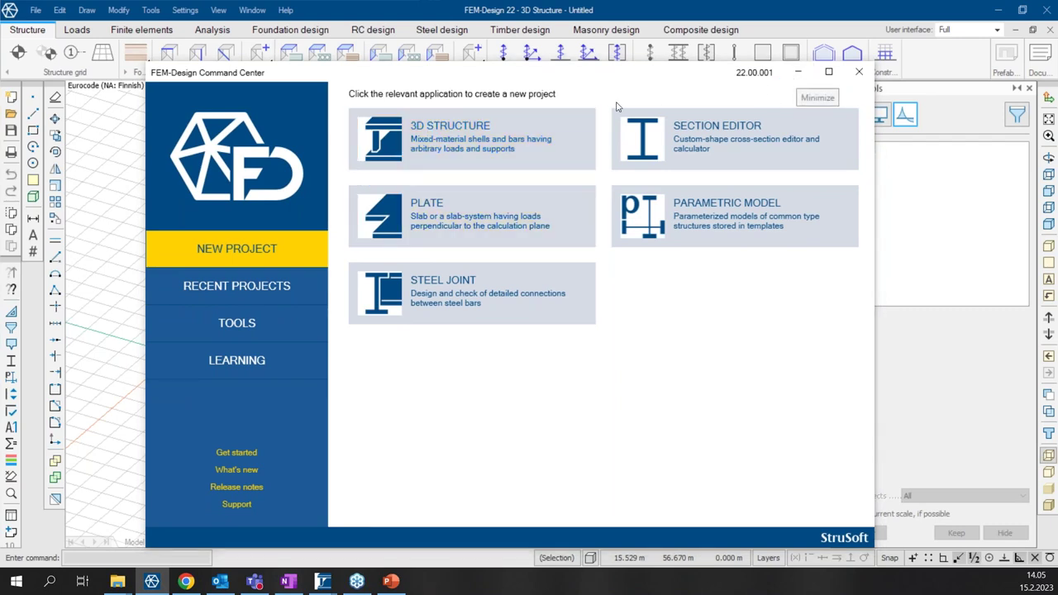
click(799, 74)
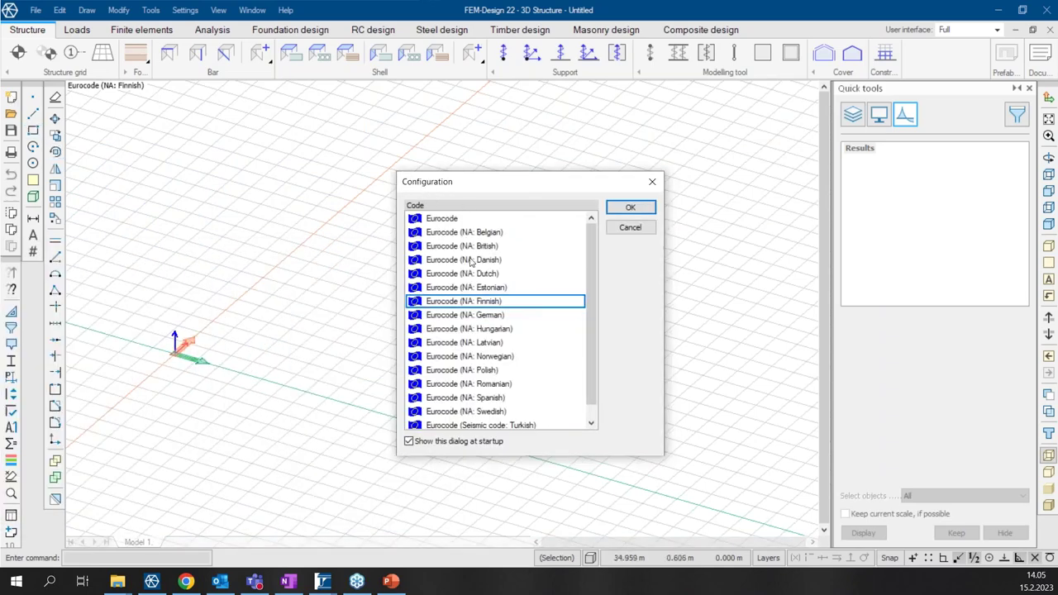
Configure the new 3D structure project with the Eurocode (NA: Finnish) design code.
scroll(514, 297, down, 1)
scroll(510, 344, up, 1)
click(629, 207)
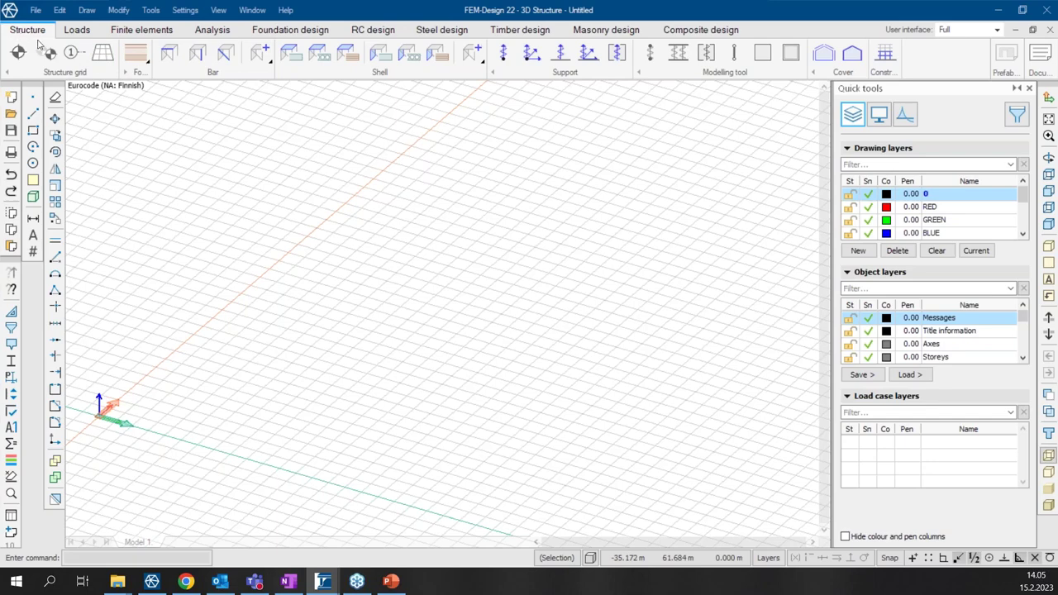
key(ctrl)
key(ctrl)
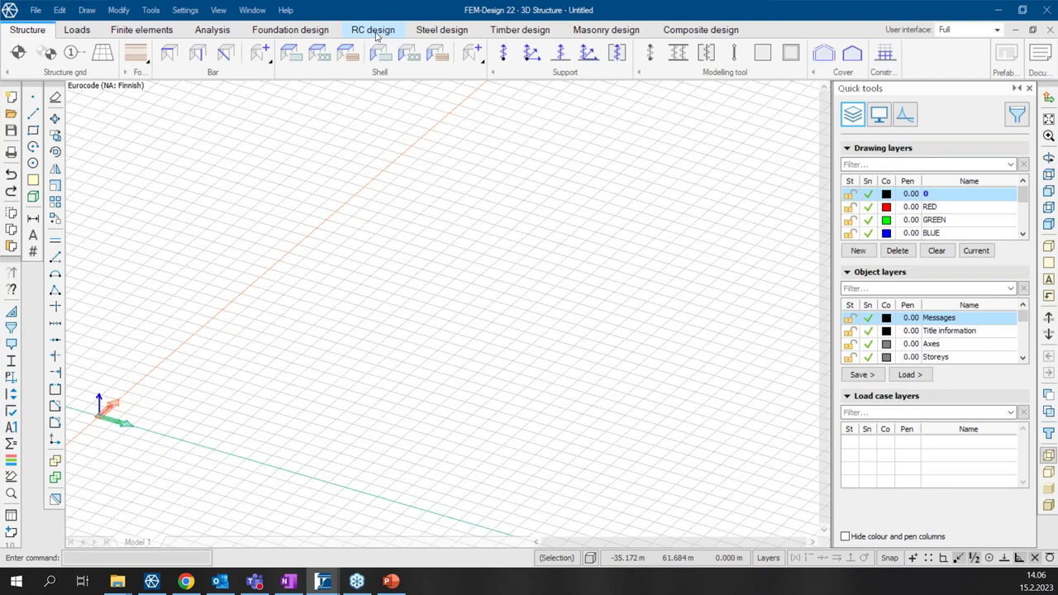
click(196, 55)
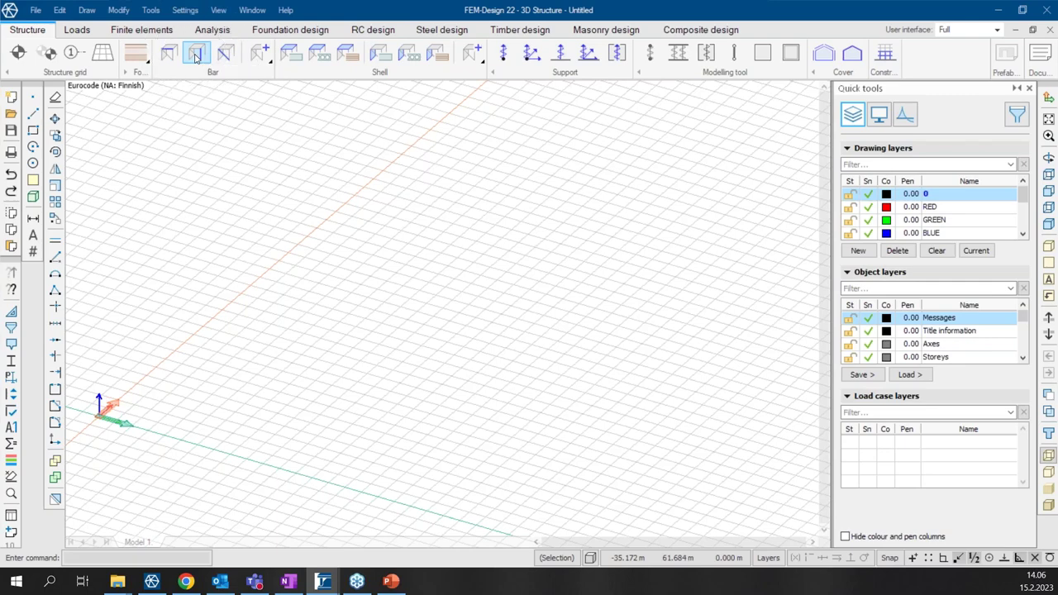
key(ctrl)
key(ctrl)
key(ctrl)
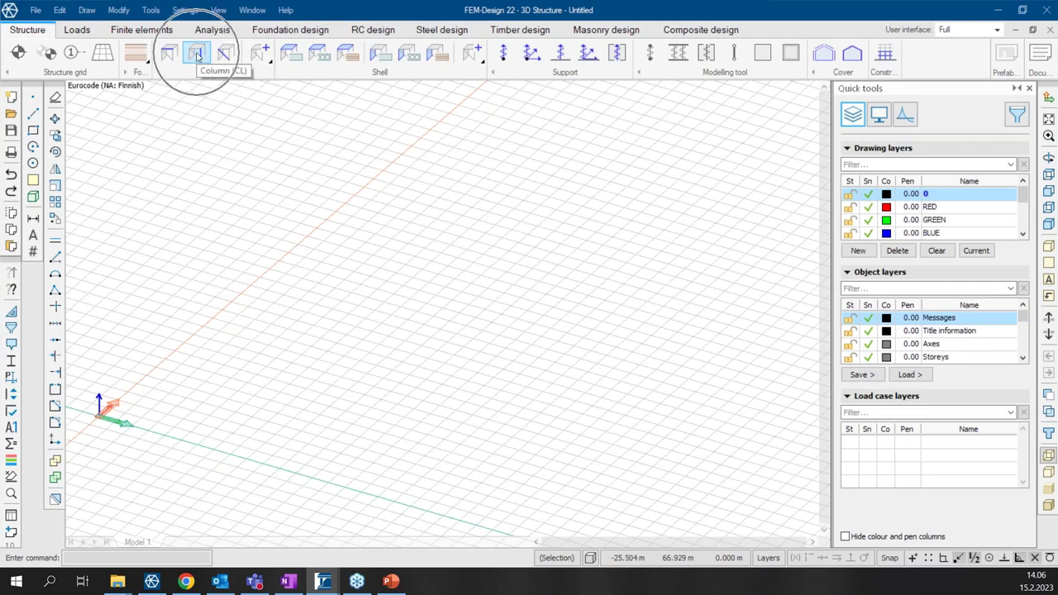
key(ctrl)
Start defining a column with a height of 8 m and its placement above the insertion point.
click(197, 54)
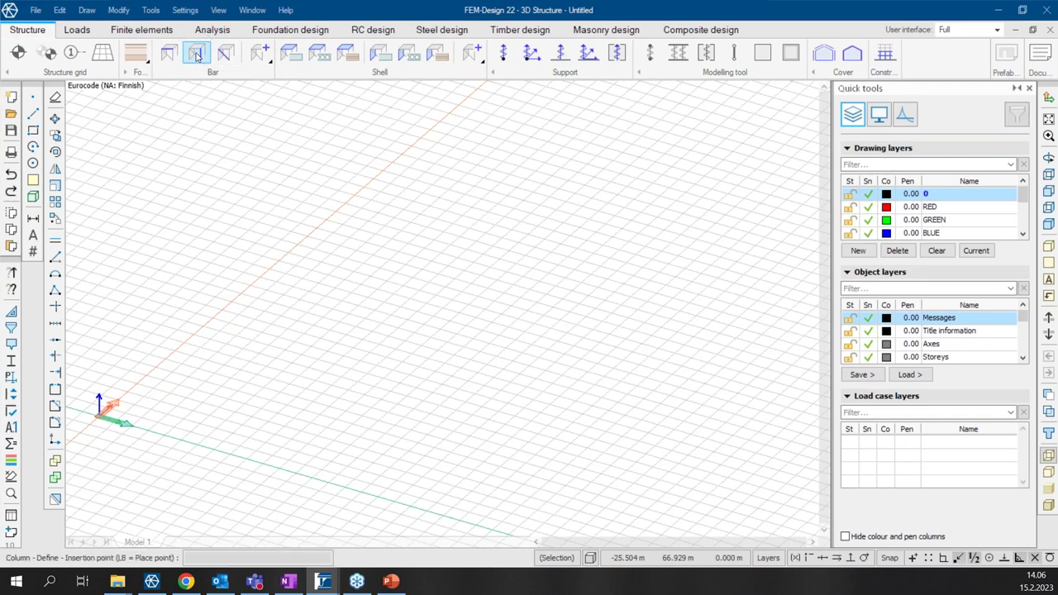
drag(484, 283, 510, 197)
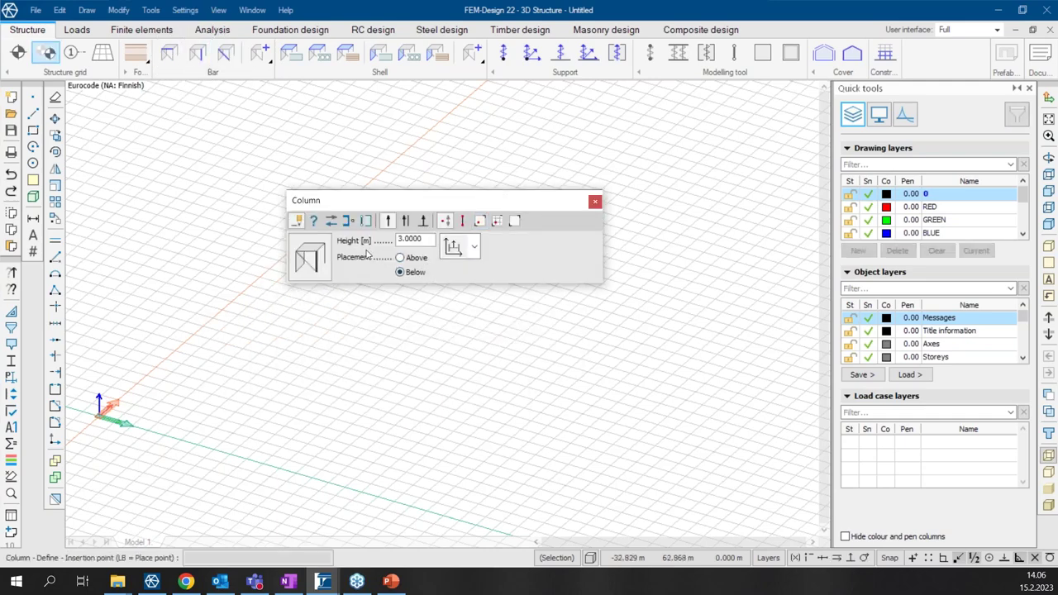
drag(427, 238, 363, 244)
text(8)
click(400, 257)
Assign the square 380x380 concrete section from the section library to the column.
click(313, 257)
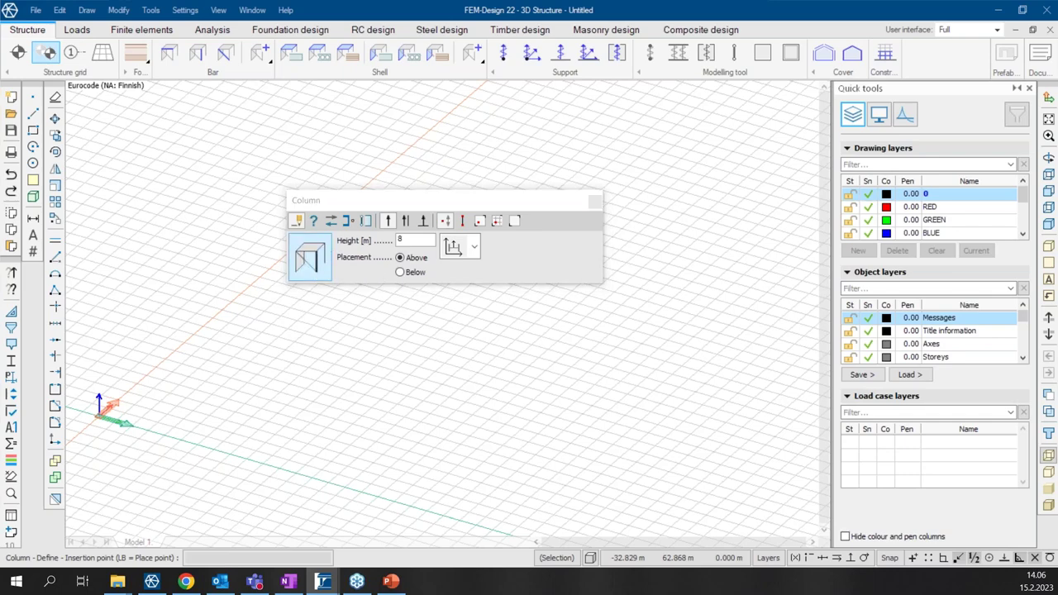
drag(475, 75, 595, 122)
click(578, 147)
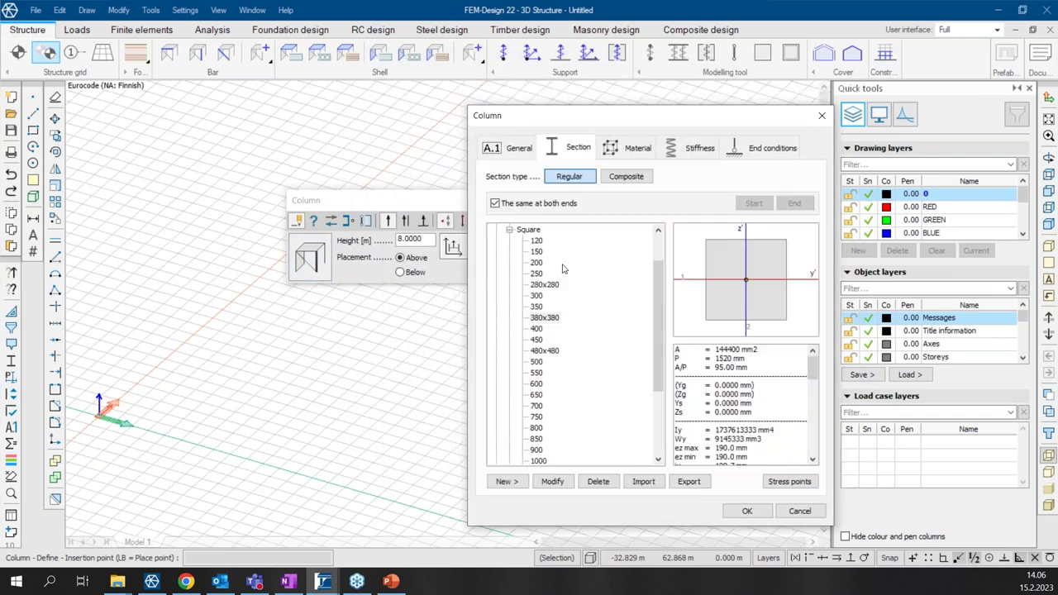
scroll(554, 281, up, 2)
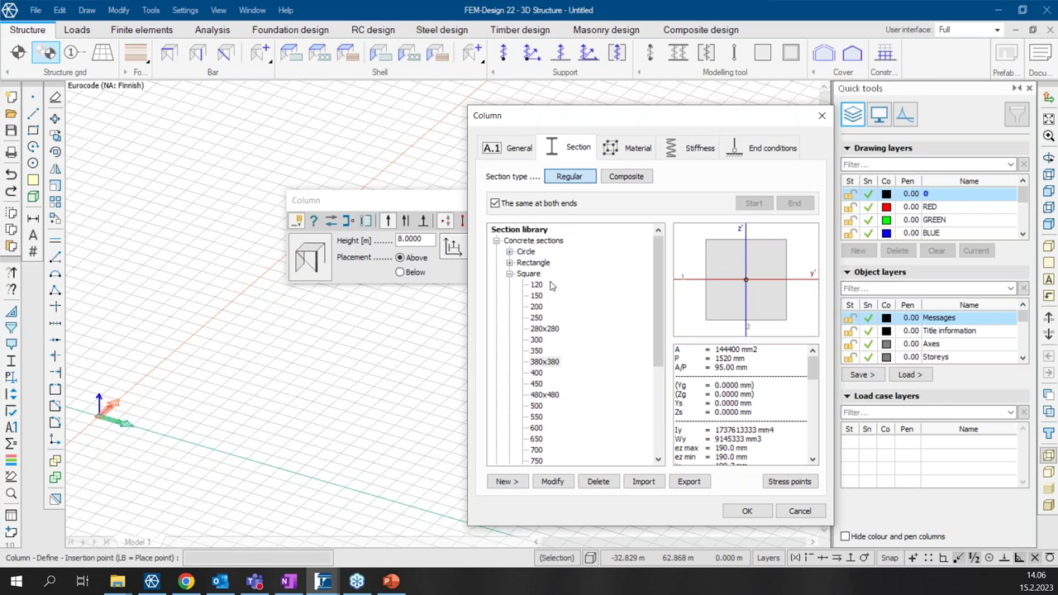
click(544, 364)
Apply the calculated creep coefficients for a concrete age of 50 years and the calculated shrinkage to the column's C30/37 concrete.
click(634, 150)
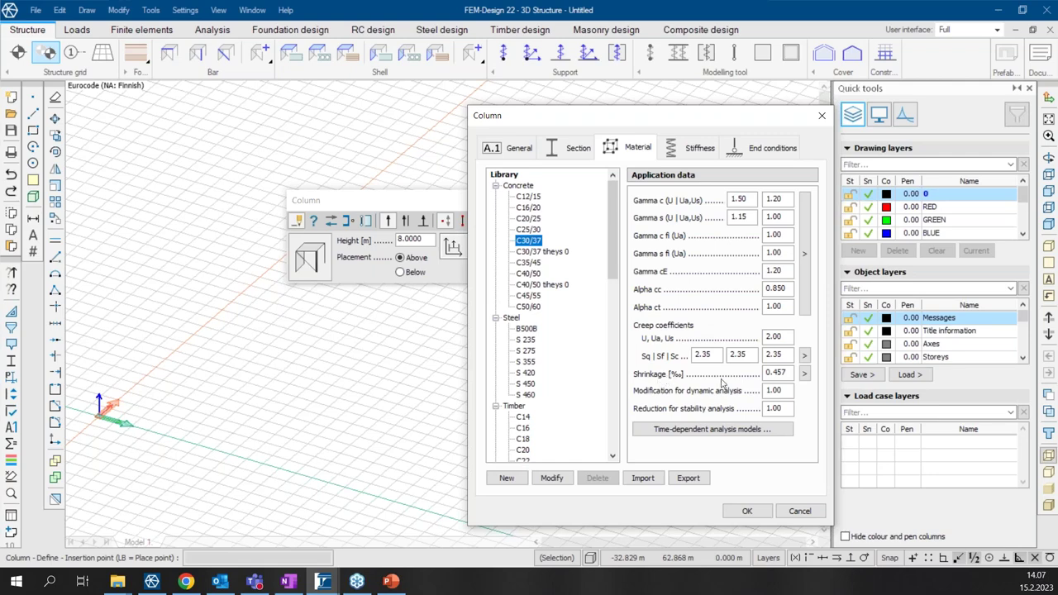
click(806, 354)
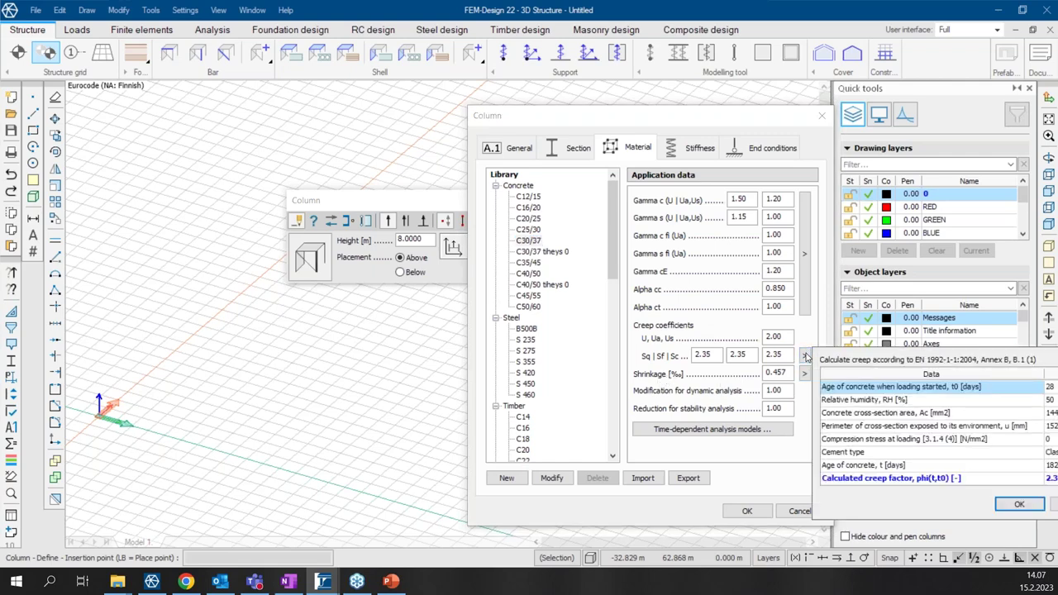
key(Escape)
drag(741, 122, 538, 86)
click(602, 320)
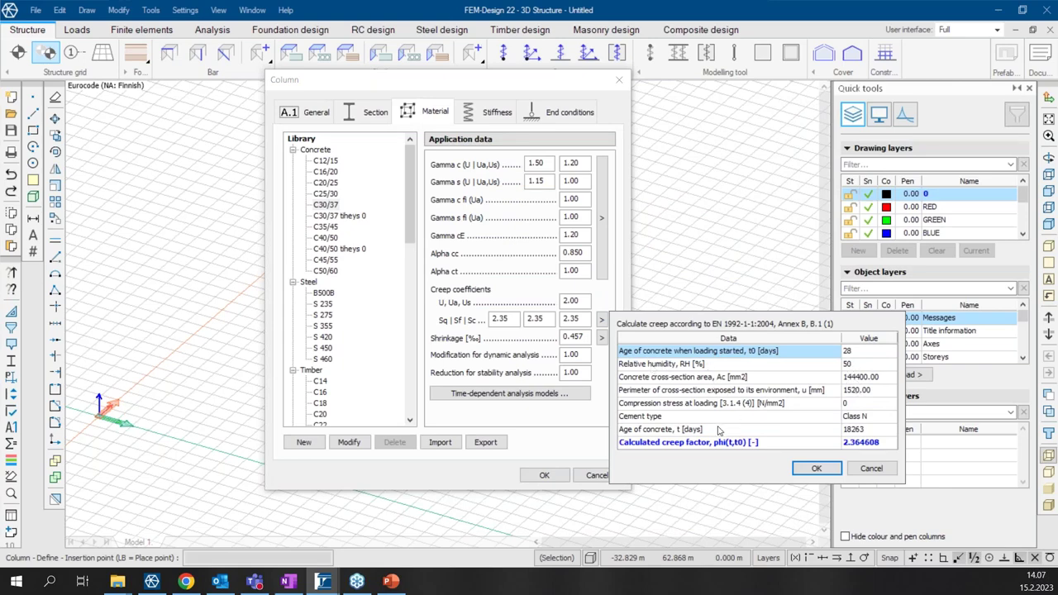
click(868, 431)
click(868, 432)
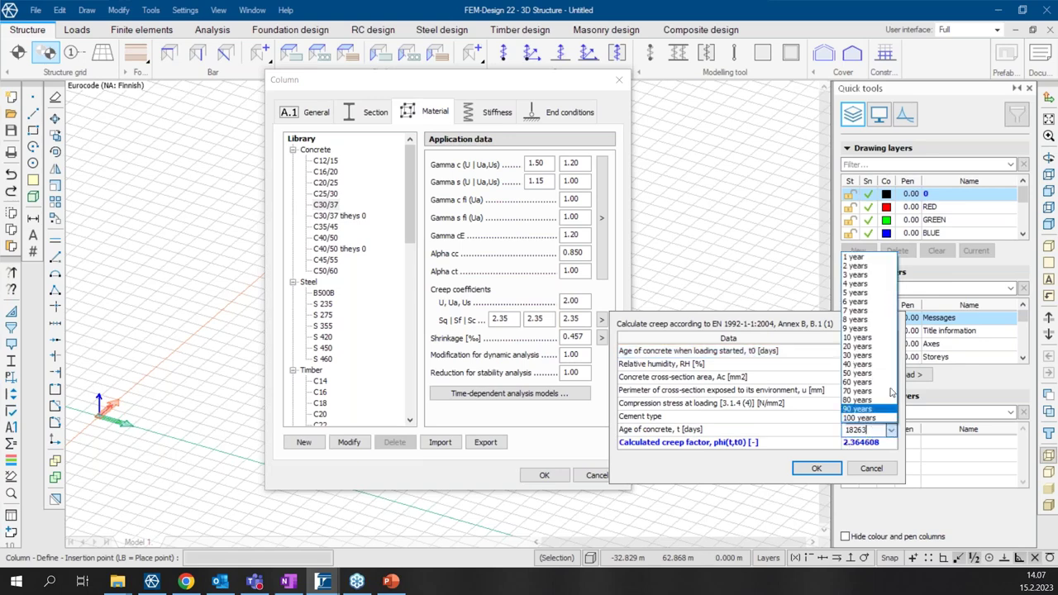
click(858, 373)
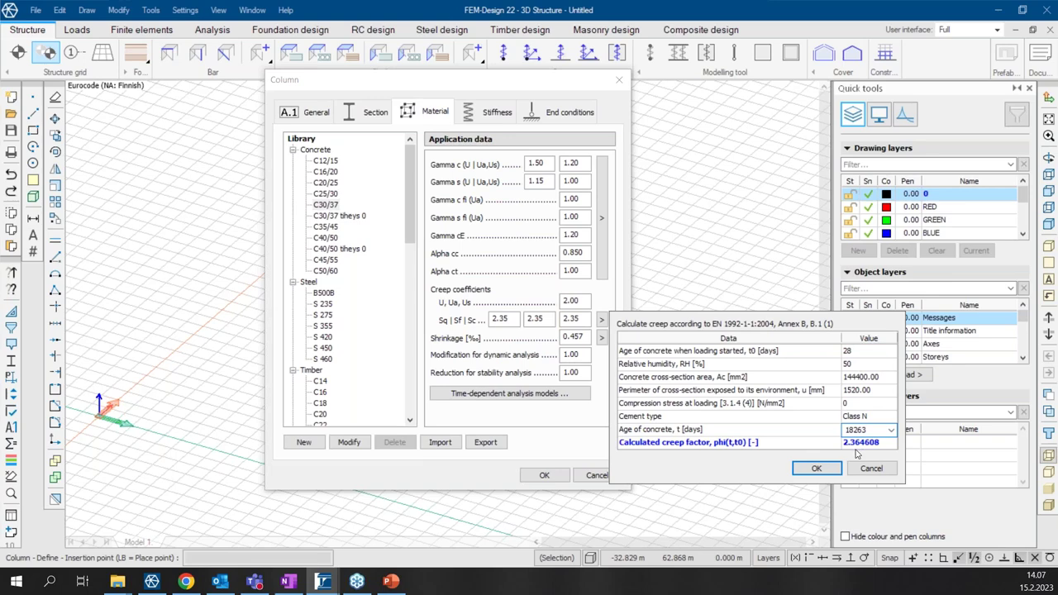
click(817, 468)
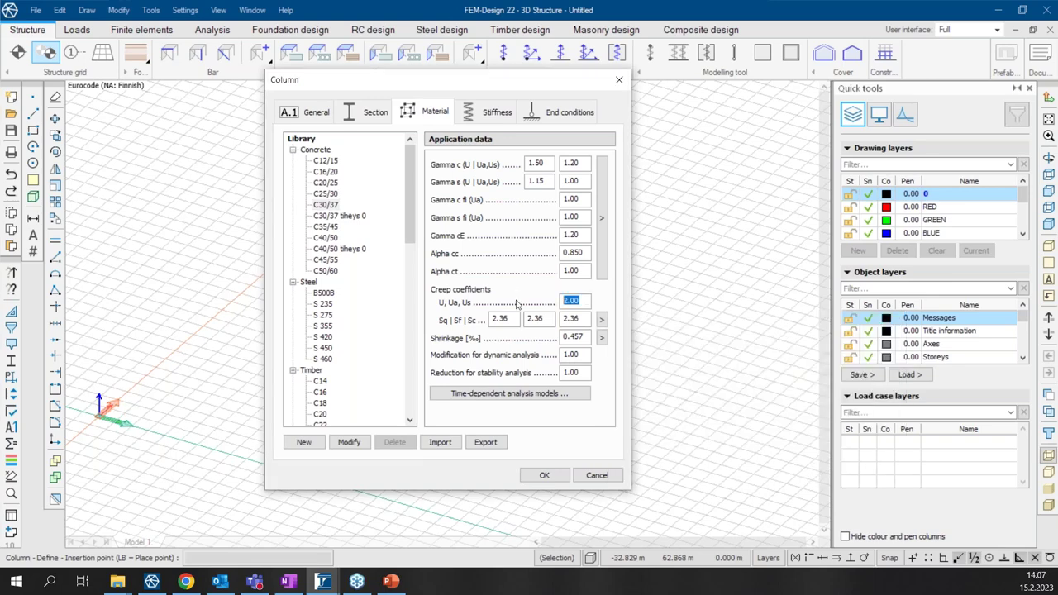
click(601, 337)
click(817, 486)
Give the column separate end conditions for start and end, make the start rigid, and accept the column settings.
click(545, 112)
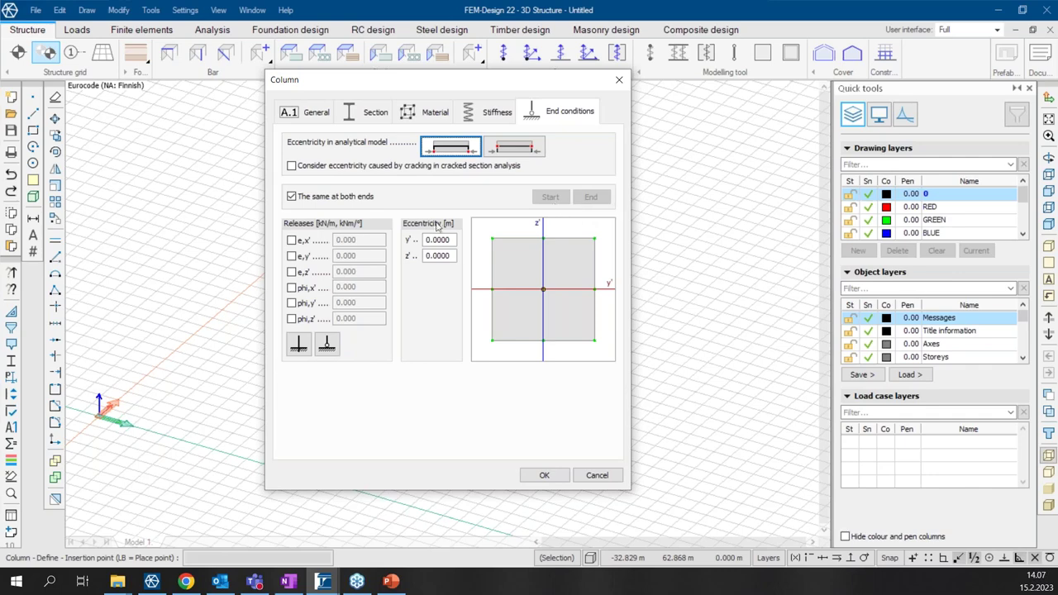
click(292, 196)
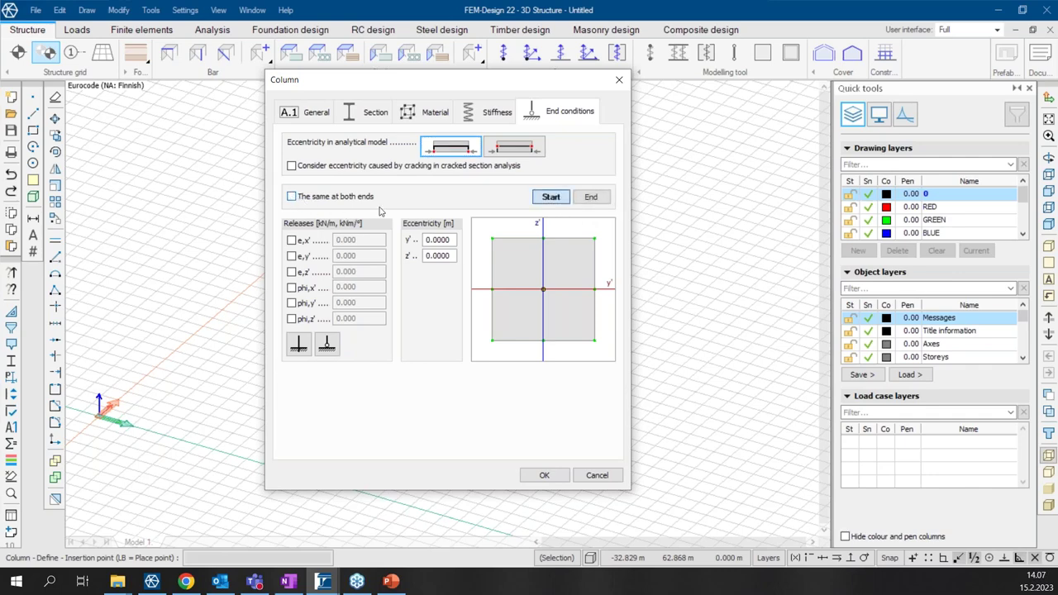
click(299, 344)
click(587, 199)
click(544, 475)
Place three columns in a row along the X direction, 8 m apart, snapping to the grid, and finish the Column command.
click(929, 558)
scroll(215, 359, up, 2)
click(155, 347)
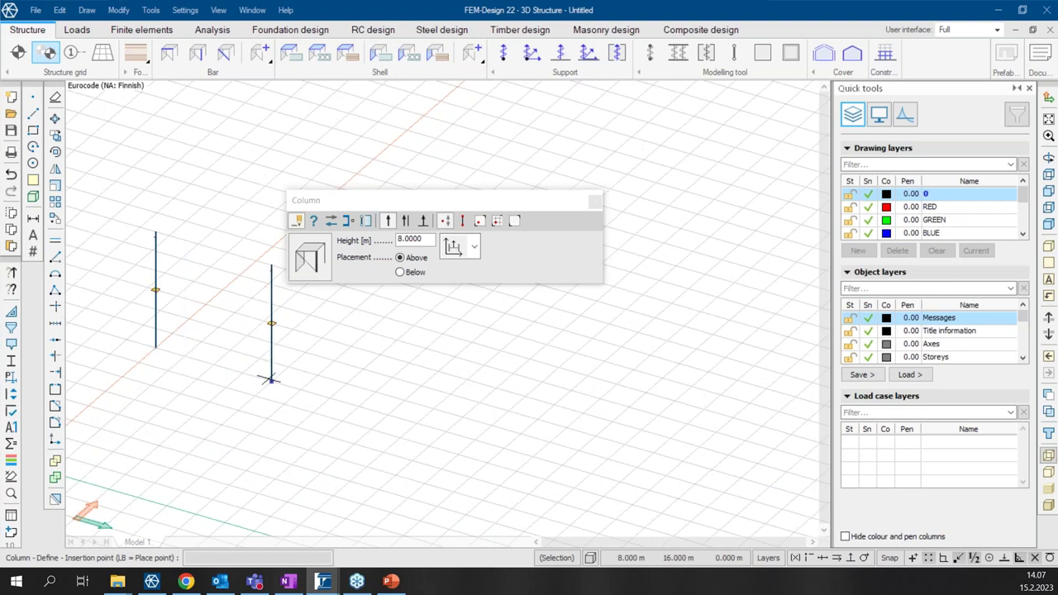
click(271, 382)
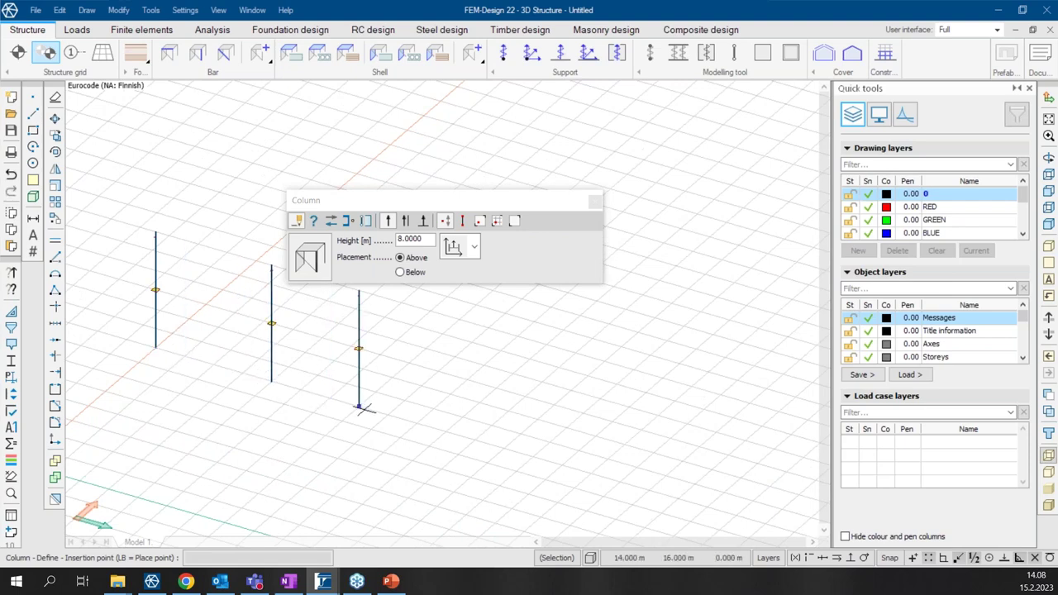
click(388, 415)
click(594, 202)
Start defining a beam and assign it the rectangular 300x600 concrete section.
middle_drag(350, 317, 618, 317)
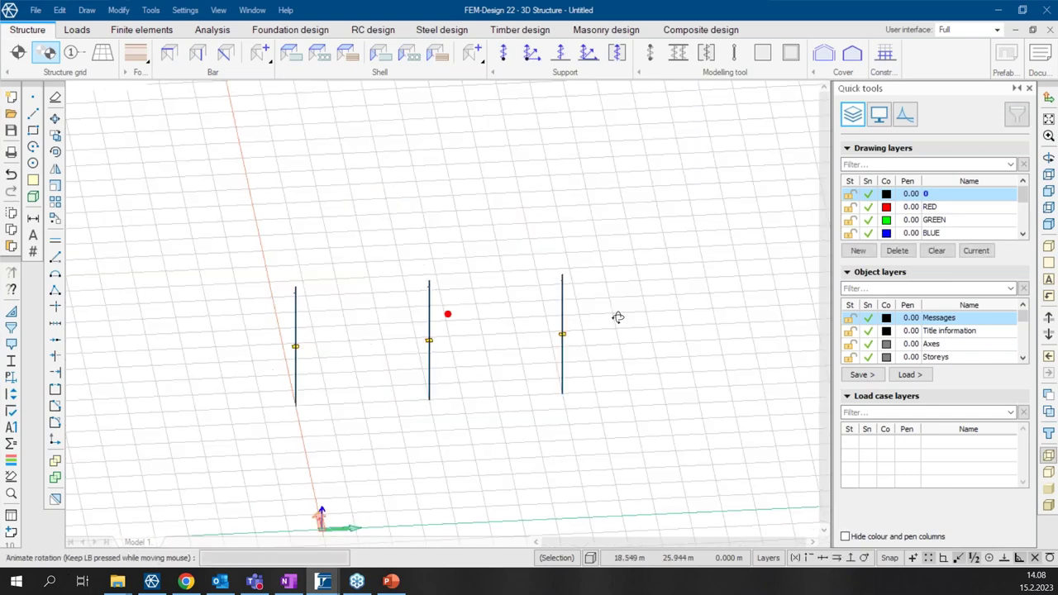
drag(618, 317, 578, 273)
click(168, 54)
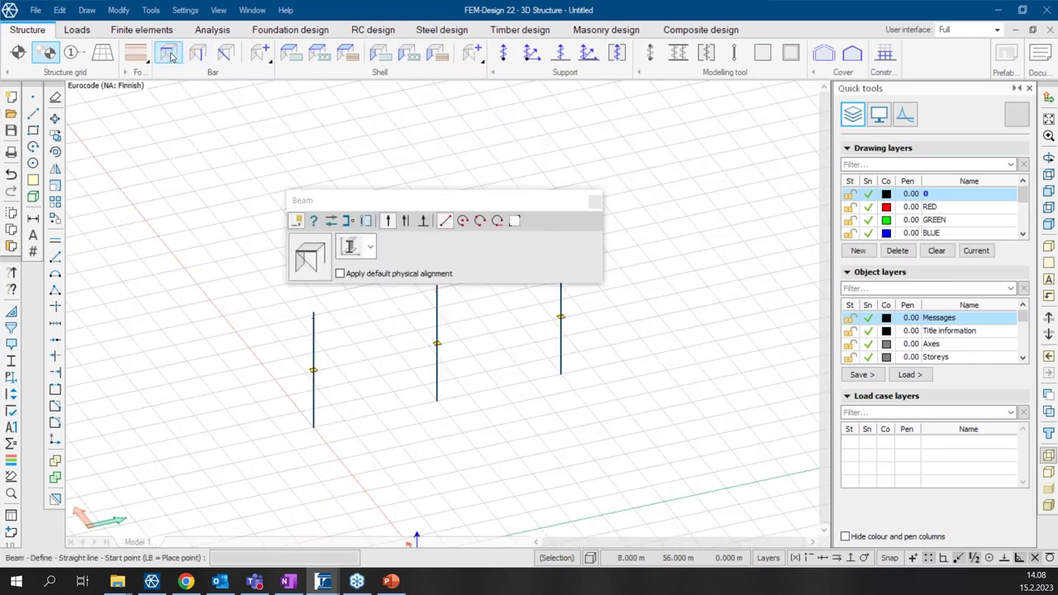
click(310, 256)
click(453, 98)
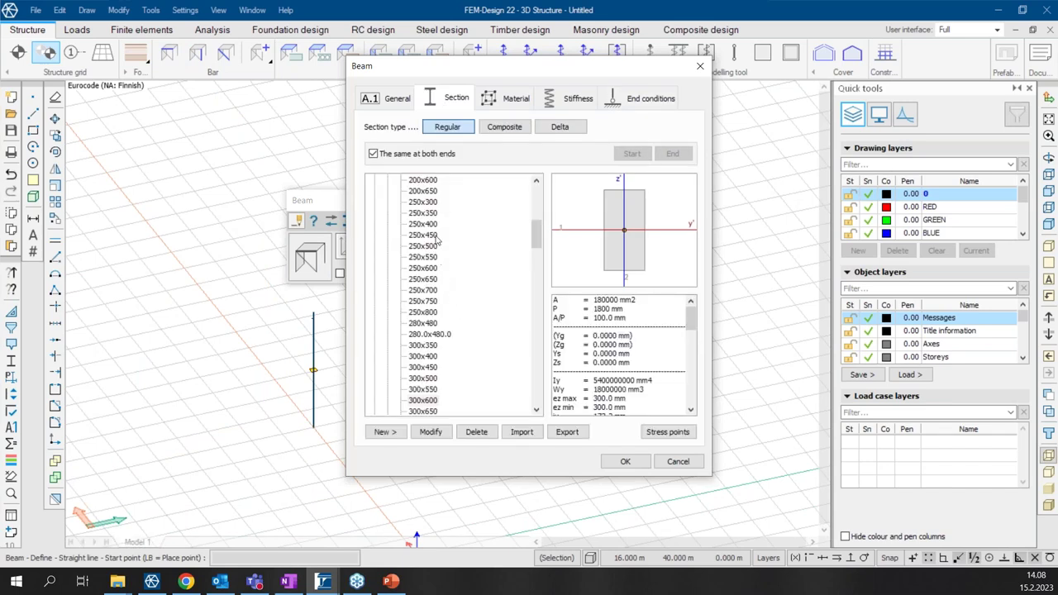
click(423, 400)
Apply the calculated creep coefficients and shrinkage to the beam's C30/37 concrete and accept the beam settings.
click(516, 98)
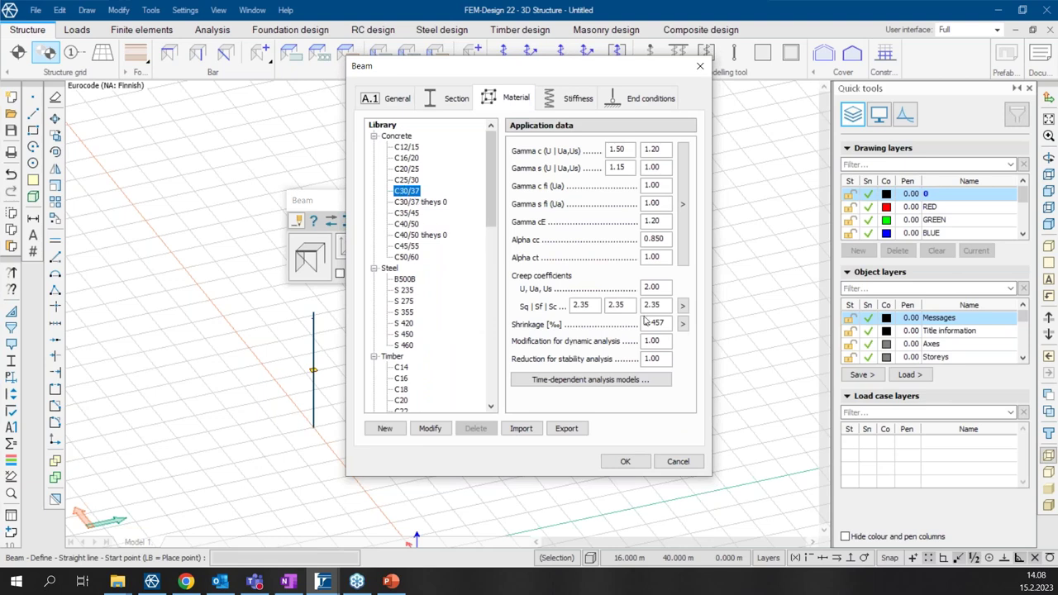
click(683, 306)
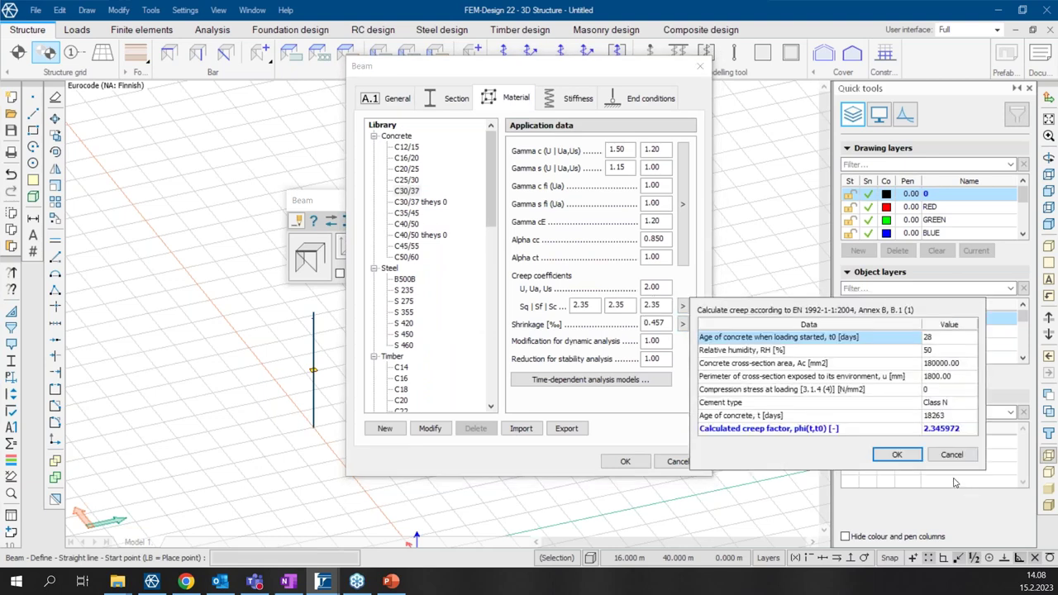
click(899, 455)
click(683, 323)
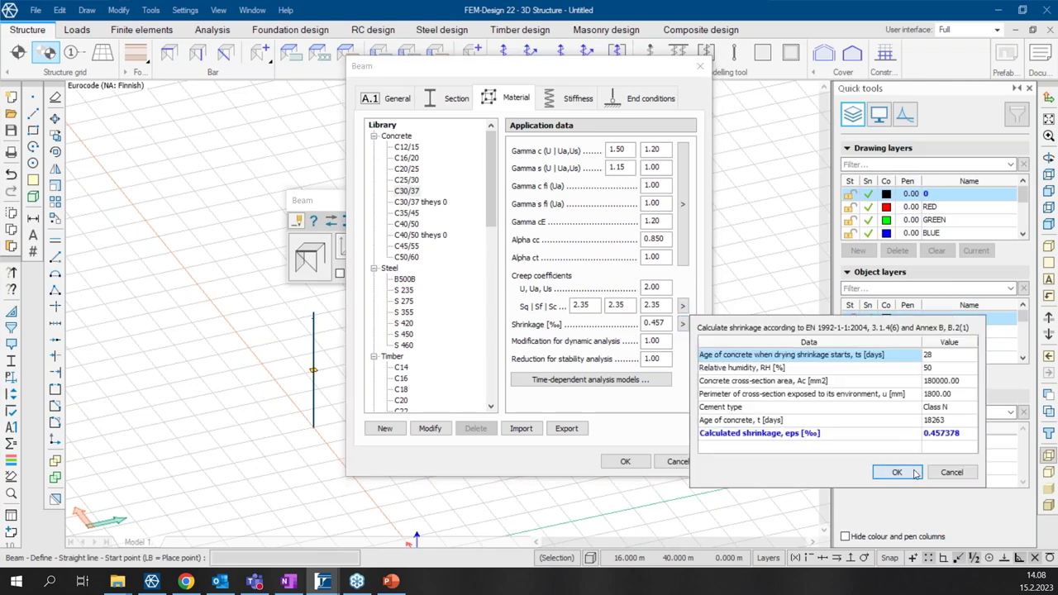
click(898, 468)
drag(659, 290, 600, 295)
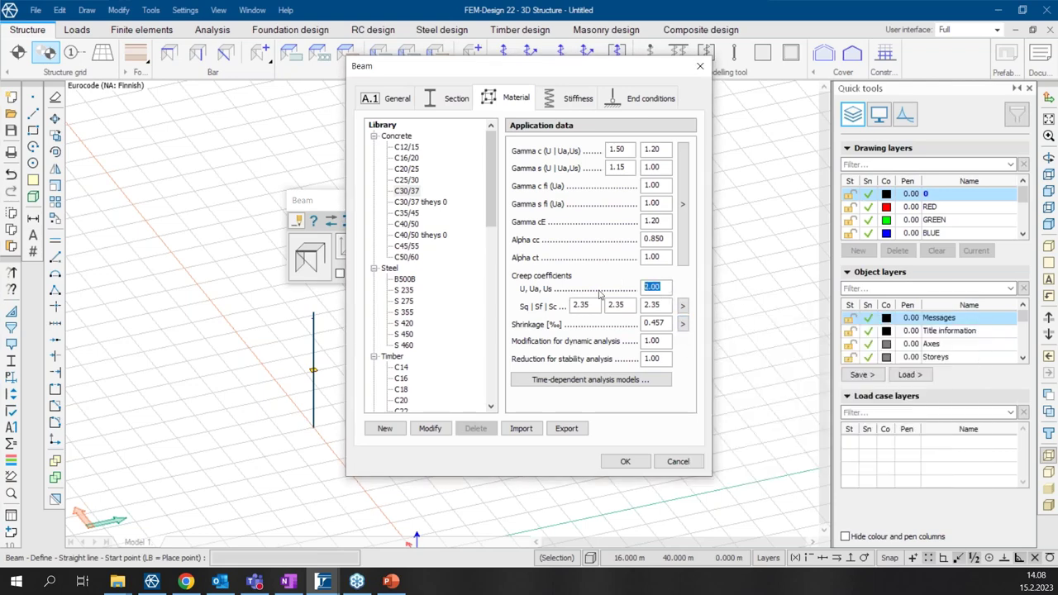
click(625, 461)
Draw two straight beams connecting the tops of the three columns.
click(313, 312)
middle_drag(494, 295, 372, 428)
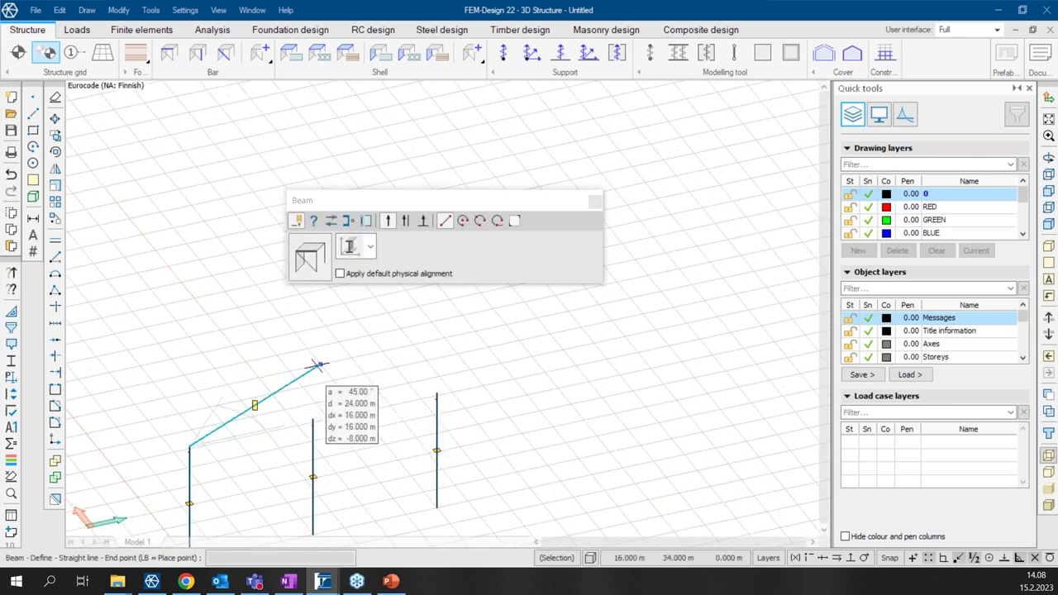
click(436, 393)
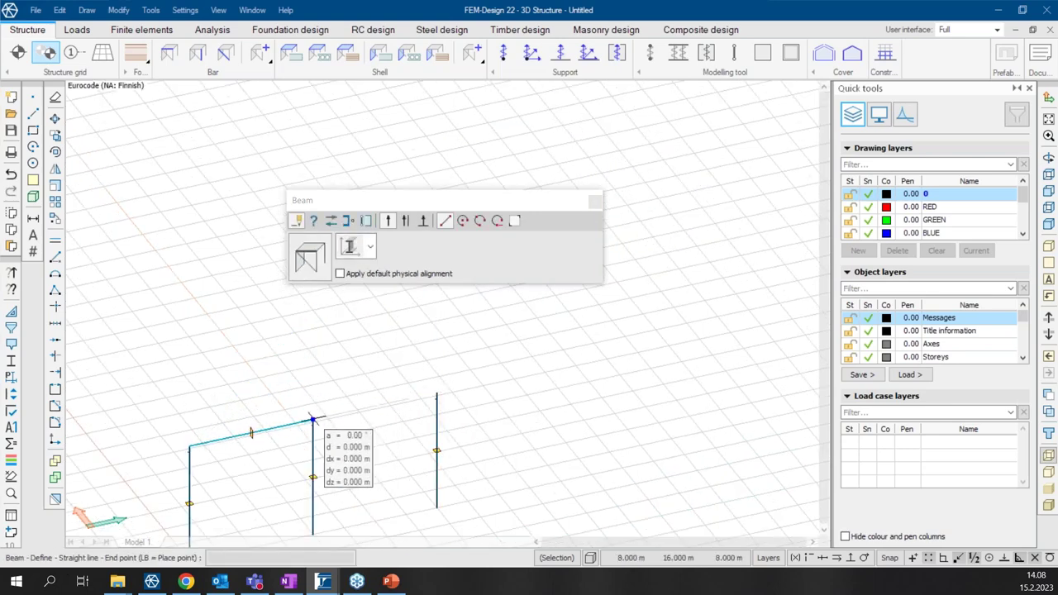
Apply hinged end conditions to both ends of the two beams, releasing phi,y' and phi,z'.
scroll(273, 438, up, 4)
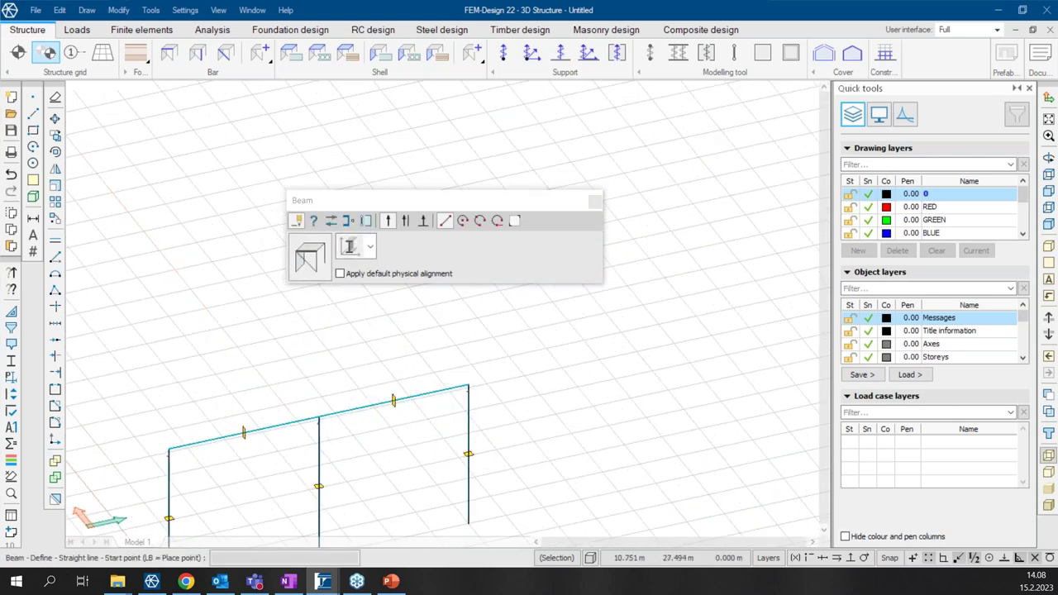
click(313, 221)
scroll(426, 420, down, 2)
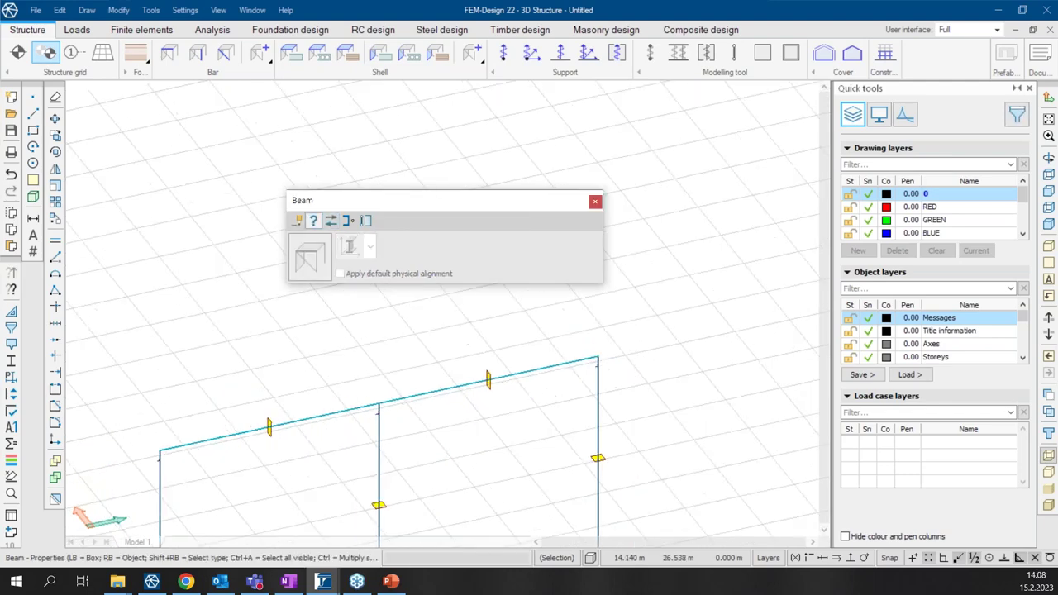
drag(432, 436, 315, 357)
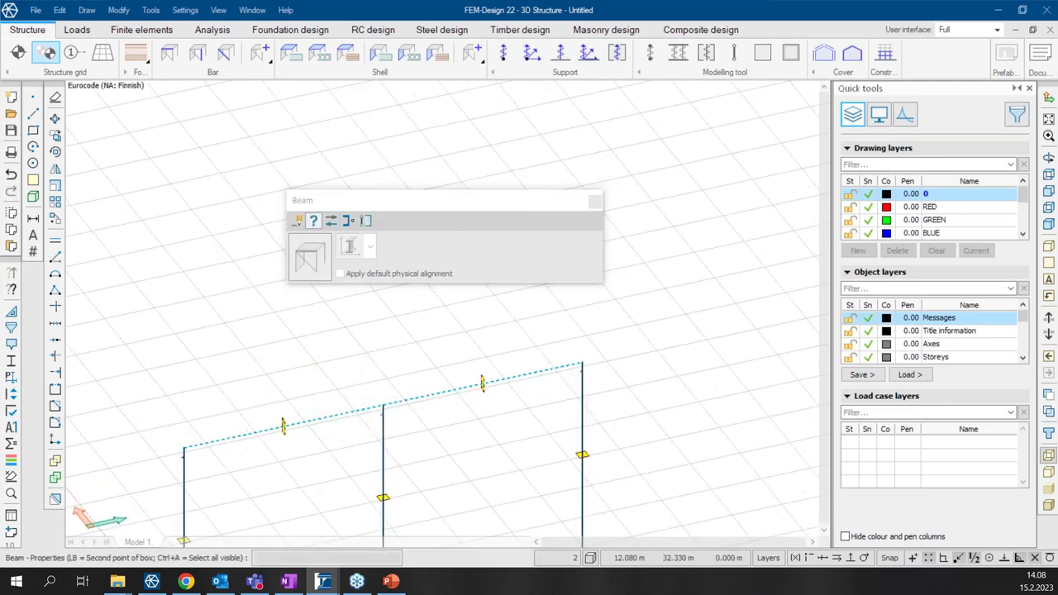
click(650, 100)
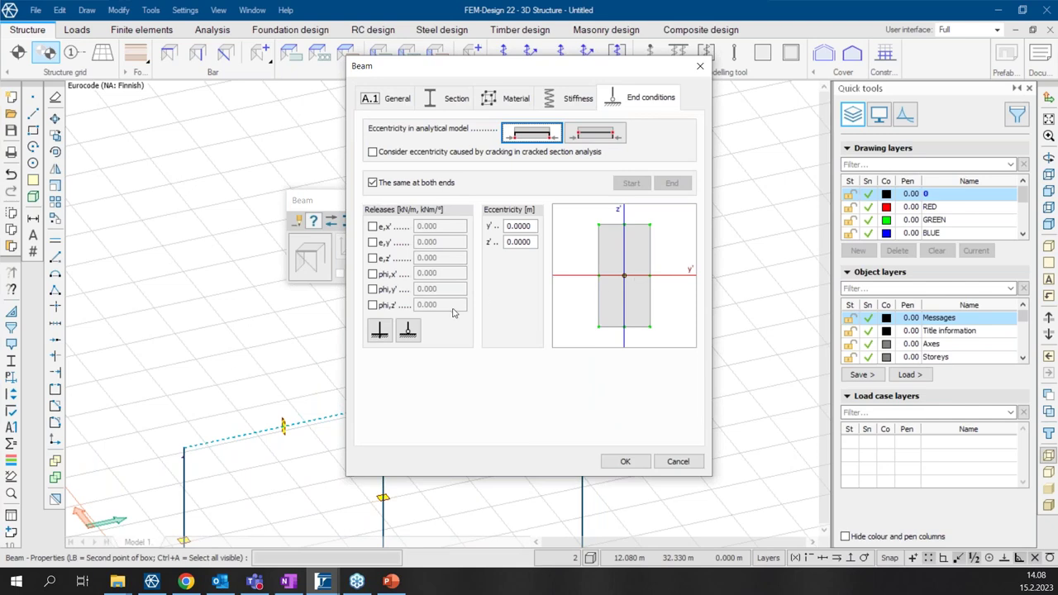
click(408, 331)
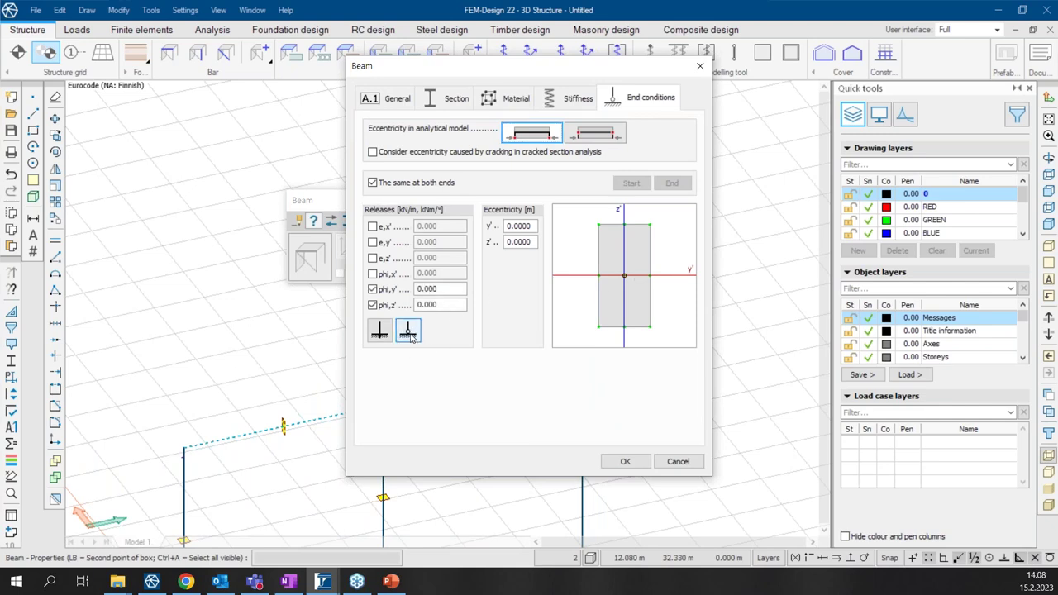
click(624, 461)
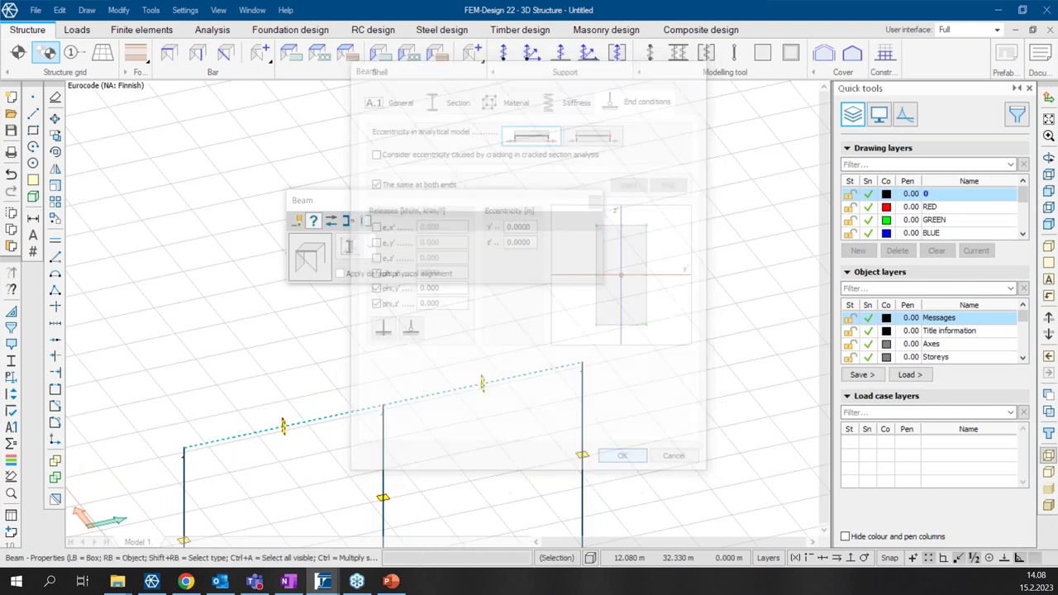
Place a point support group at the base of each of the three columns.
scroll(181, 466, up, 5)
scroll(328, 377, down, 5)
middle_drag(430, 381, 285, 300)
scroll(284, 300, down, 3)
drag(416, 203, 399, 95)
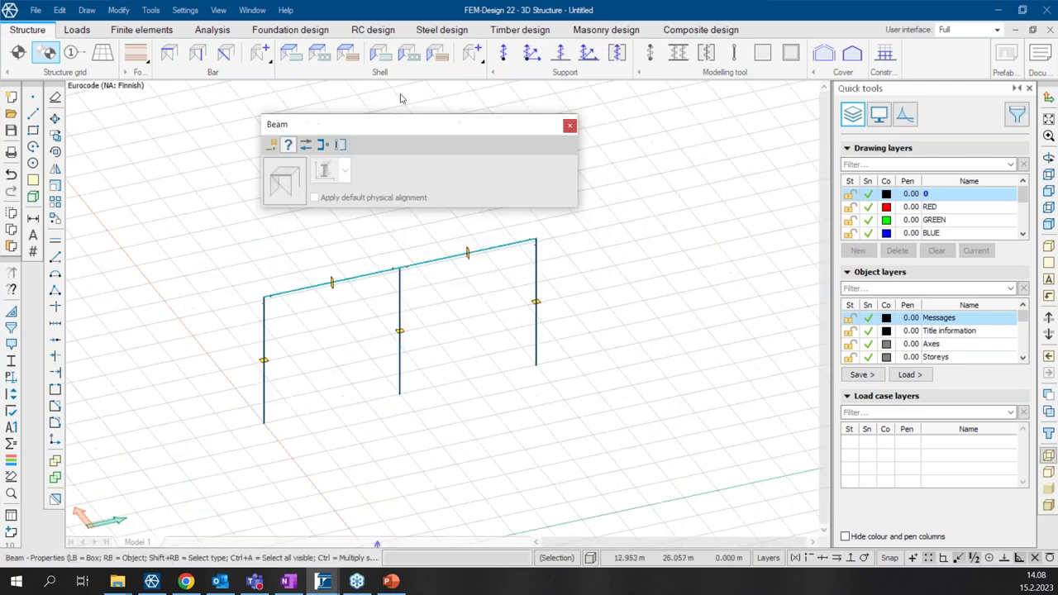
click(532, 53)
click(263, 426)
click(399, 395)
click(534, 366)
Apply the predefined rigid type to all three column base support groups.
click(296, 111)
click(597, 481)
click(192, 304)
click(443, 124)
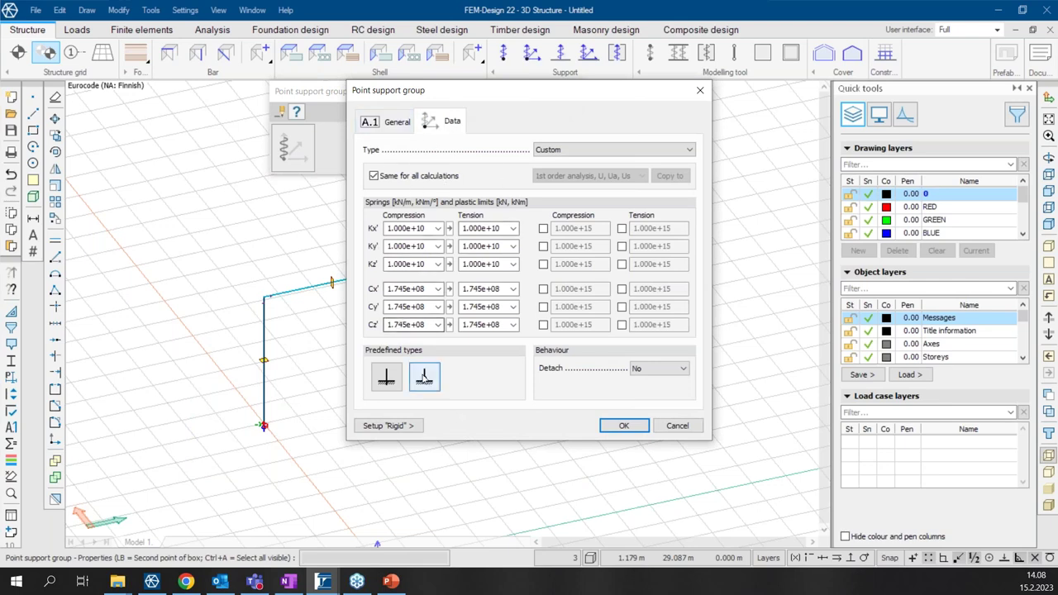
click(386, 376)
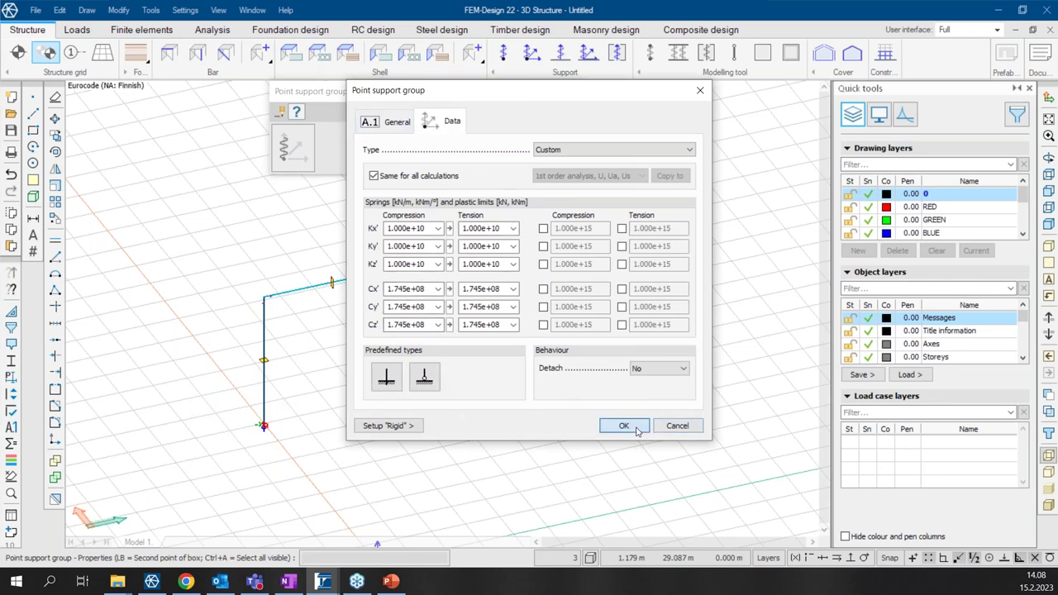
click(624, 425)
Create a load case named Dead load with the type +Struc. dead load.
click(77, 30)
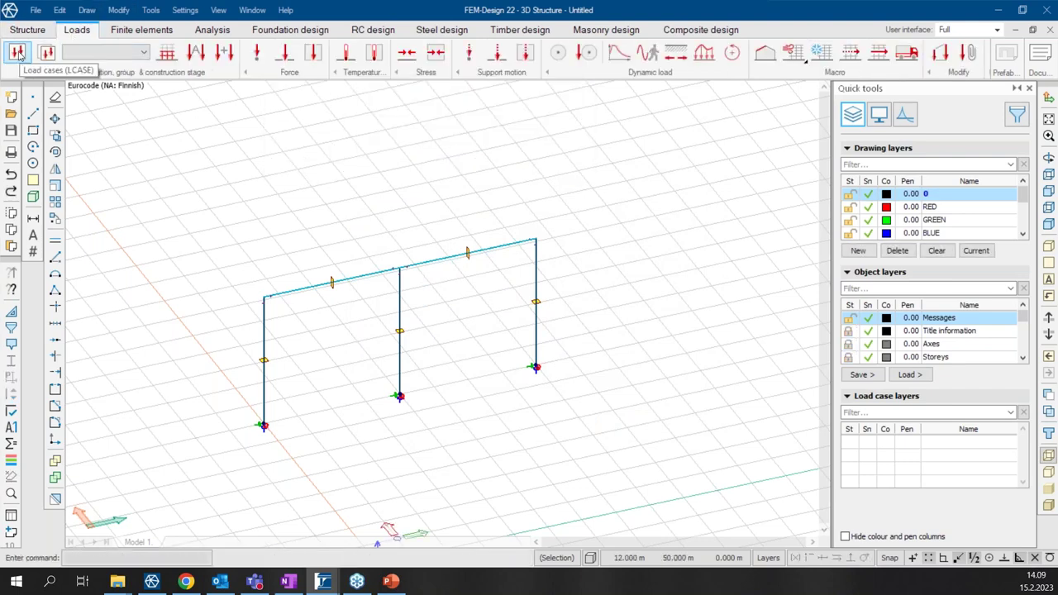
click(19, 55)
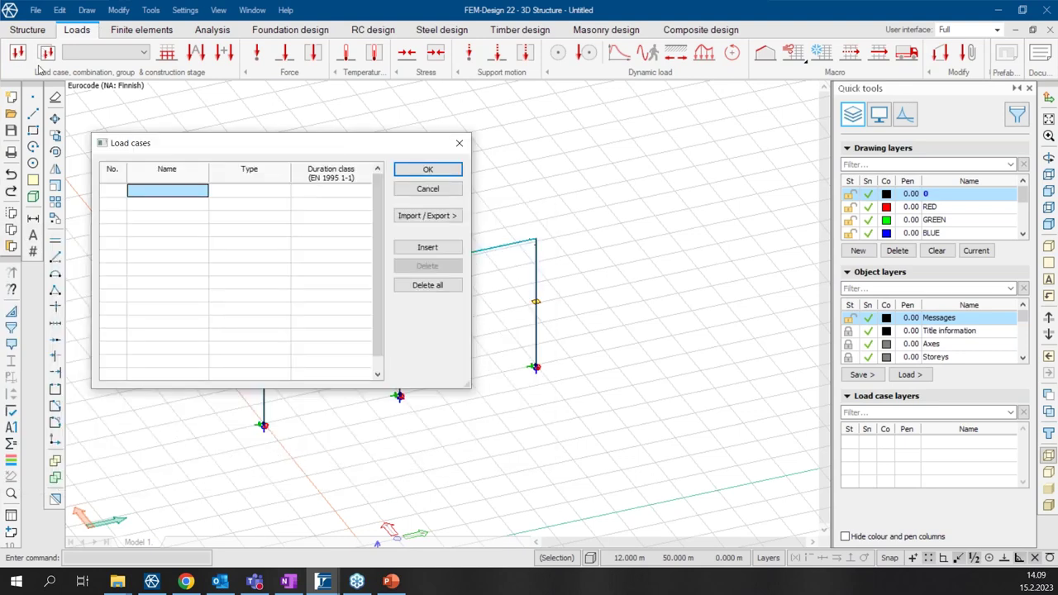
click(175, 191)
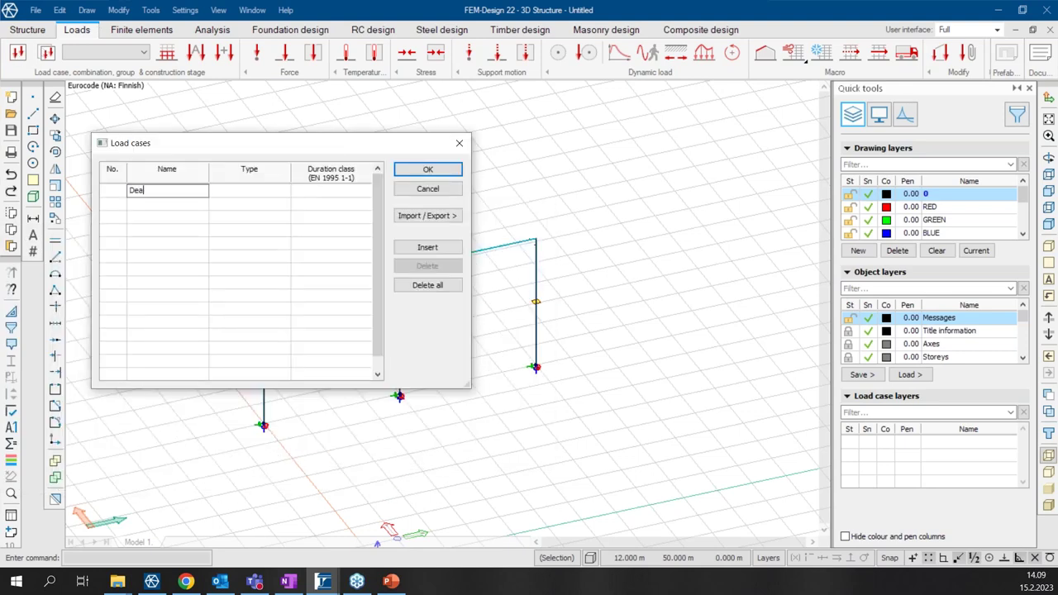
click(246, 191)
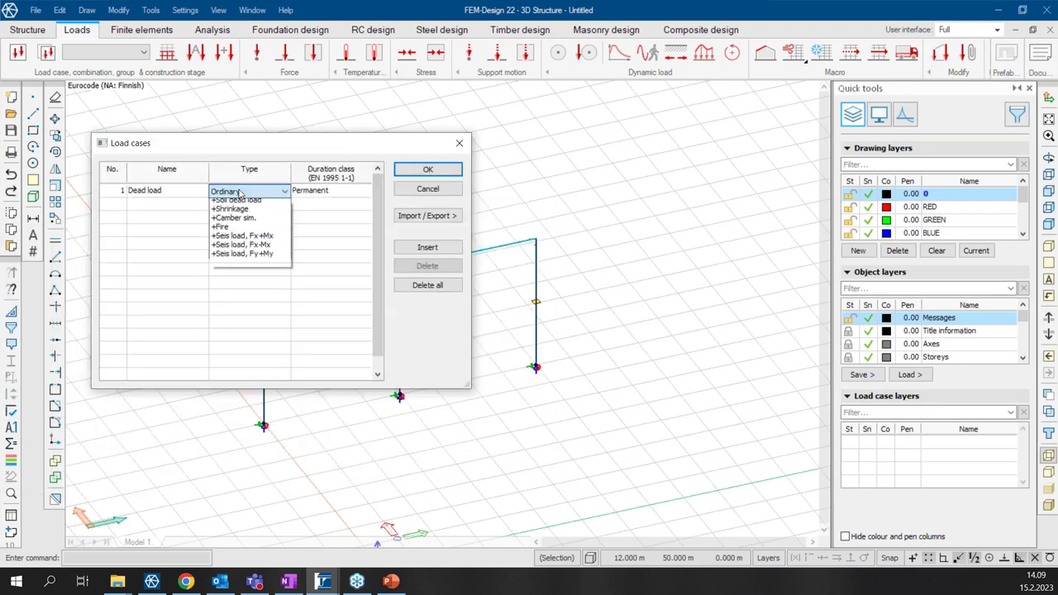
click(237, 212)
Add the load cases Snow and Wind with the Ordinary type and accept the load case list.
click(176, 213)
text(Snow)
click(176, 219)
text(Wind)
click(248, 217)
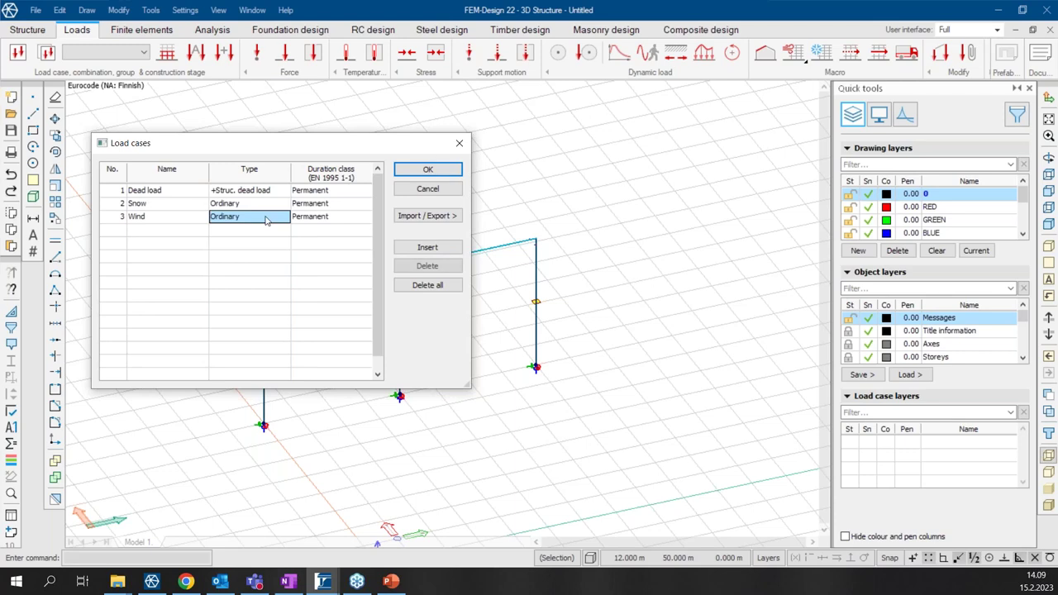
click(427, 170)
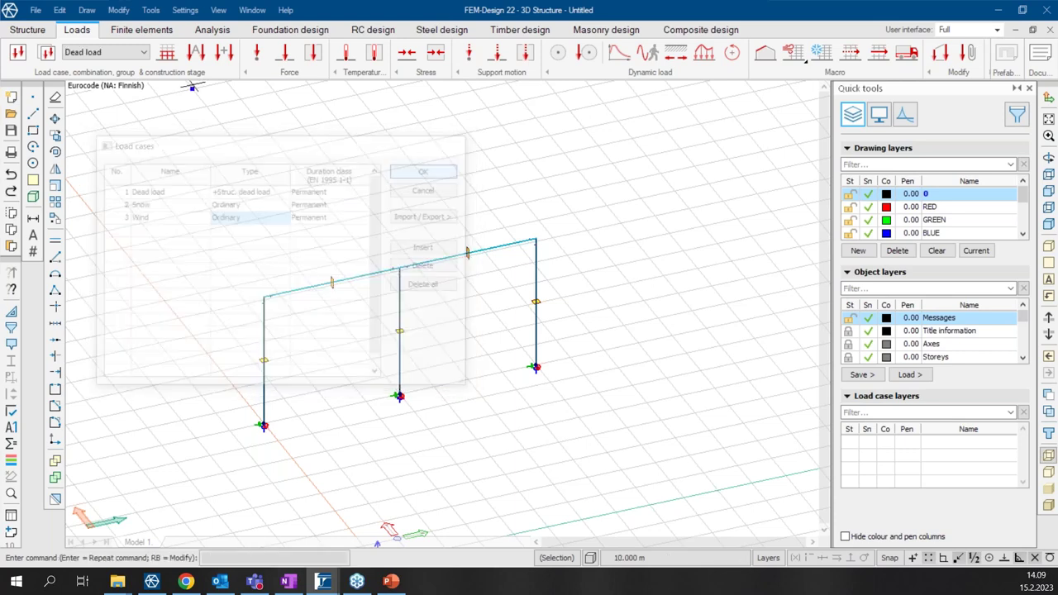
Apply a vertical 10 kN/m line load to both beams in the Dead load case.
click(286, 56)
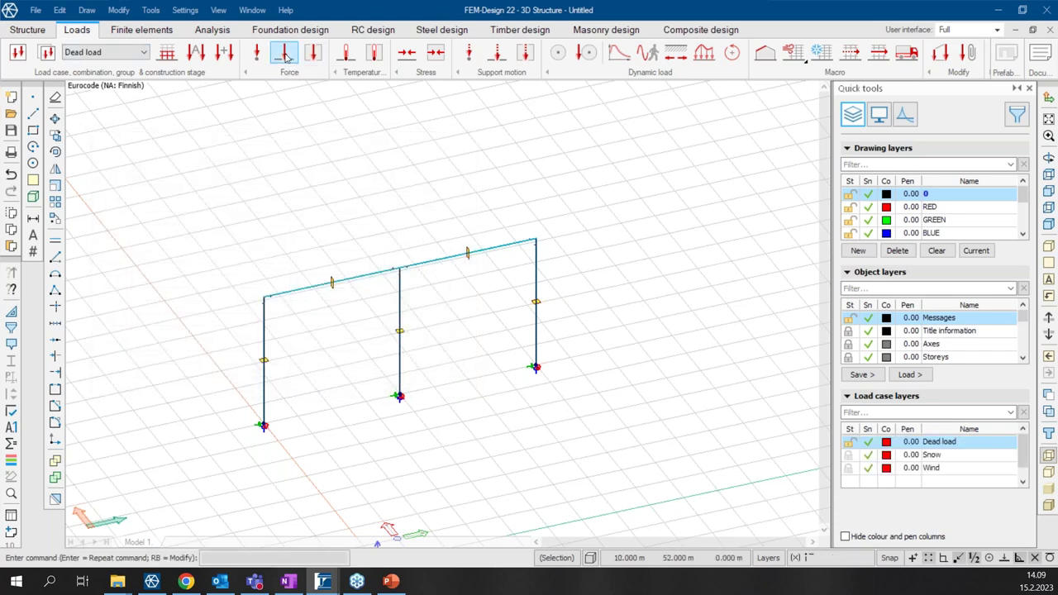
click(476, 240)
click(364, 275)
Apply a vertical 16 kN/m line load to both beams in the Snow load case.
click(103, 52)
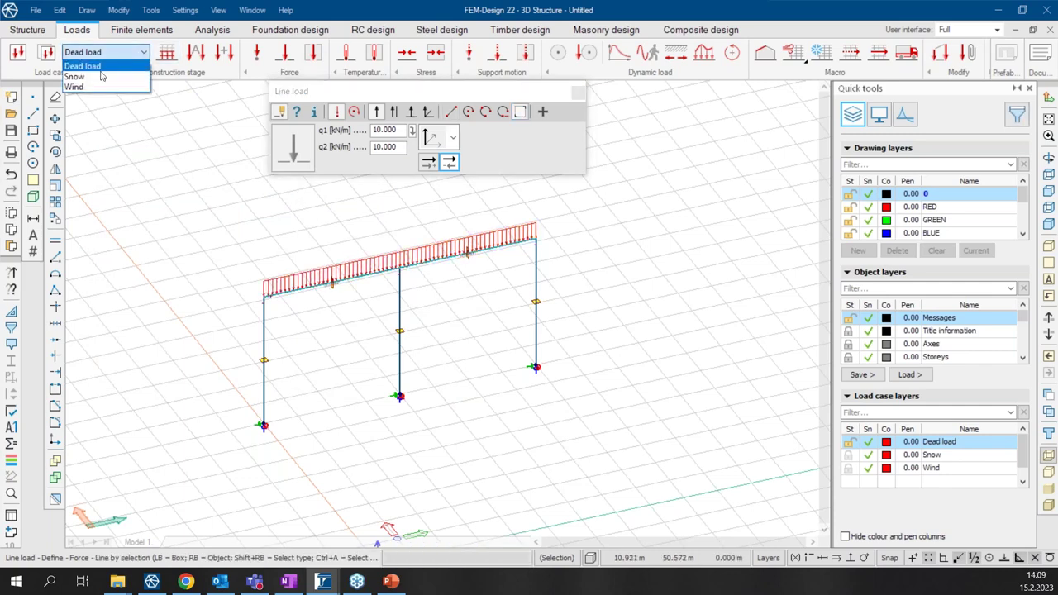
click(78, 76)
text(16)
click(334, 282)
click(467, 254)
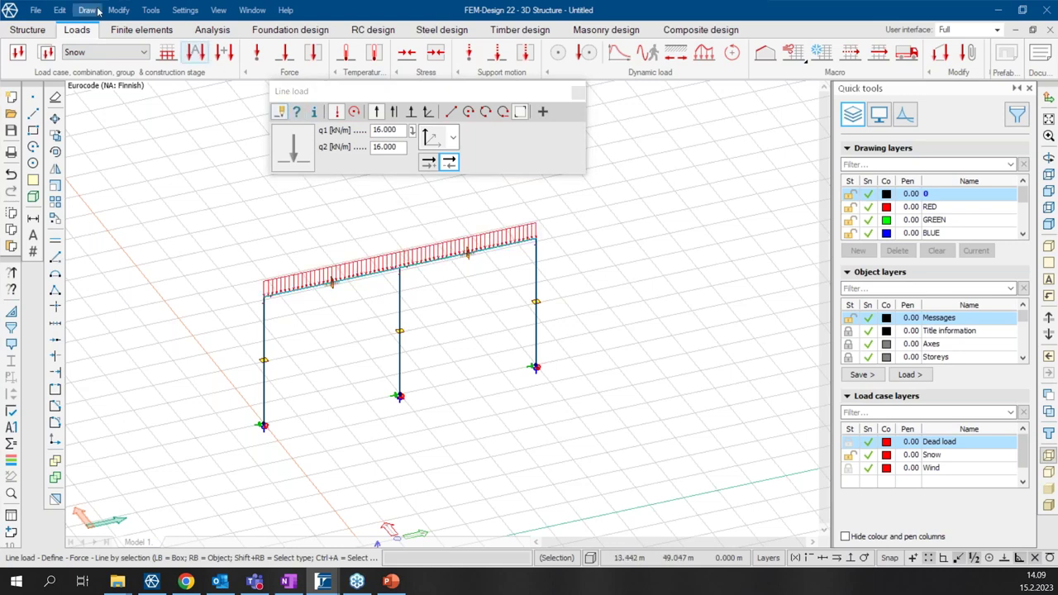
In the Wind load case, apply a horizontal 6 kN/m line load pointing towards the frame on the nearest outer column.
click(92, 52)
click(85, 89)
click(453, 137)
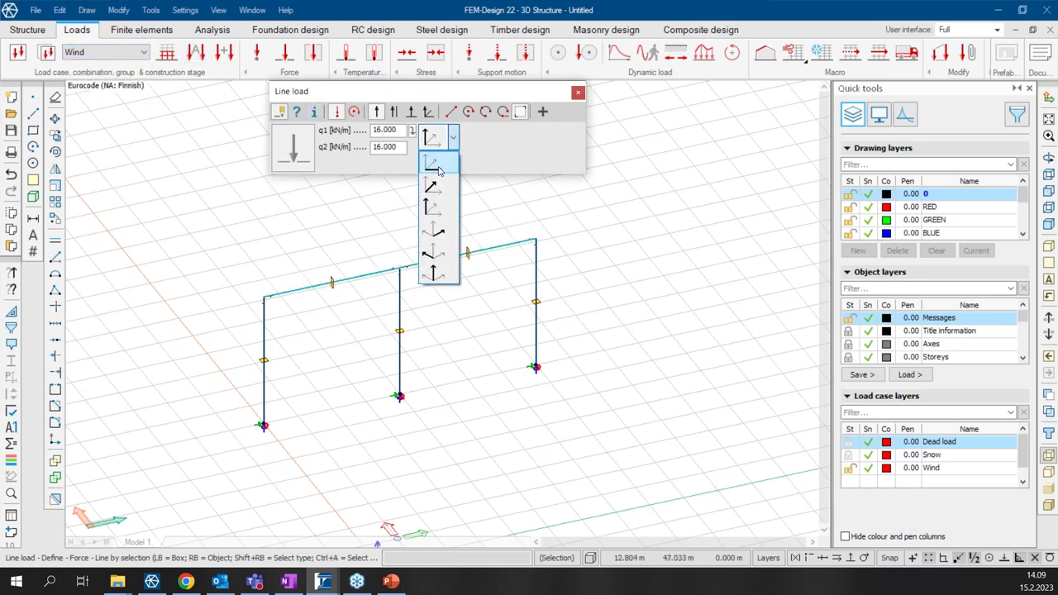
click(438, 165)
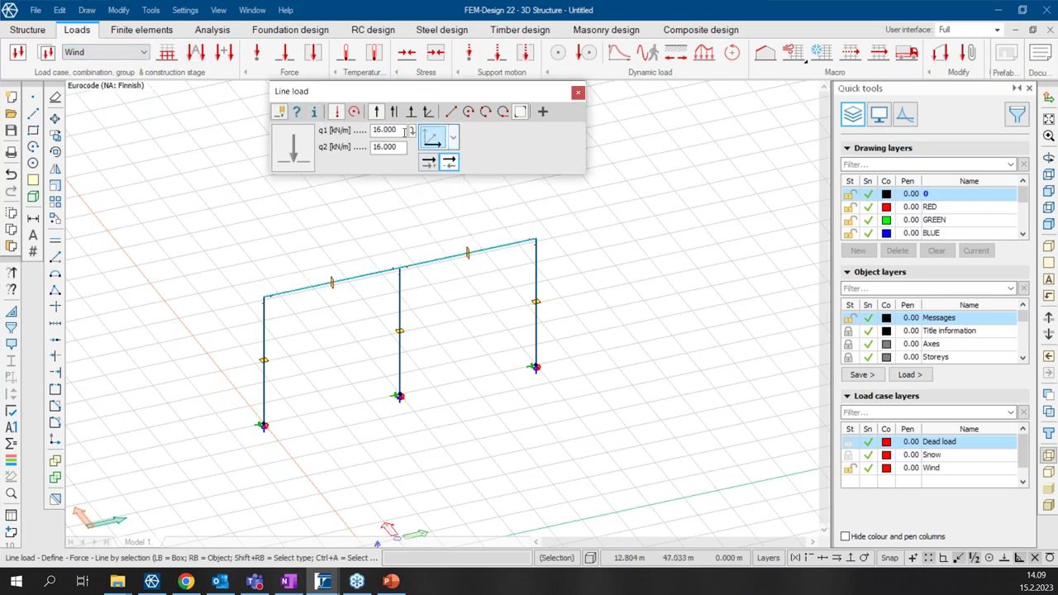
text(6)
click(428, 163)
click(264, 354)
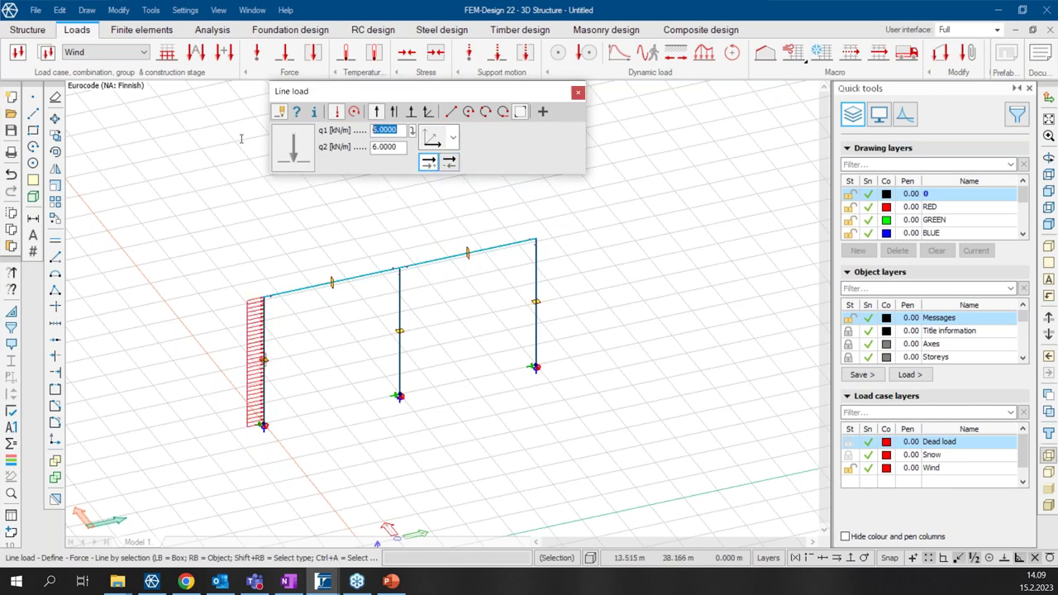
Apply a horizontal 3 kN/m wind line load to the opposite outer column and finish the Line load command.
text(3)
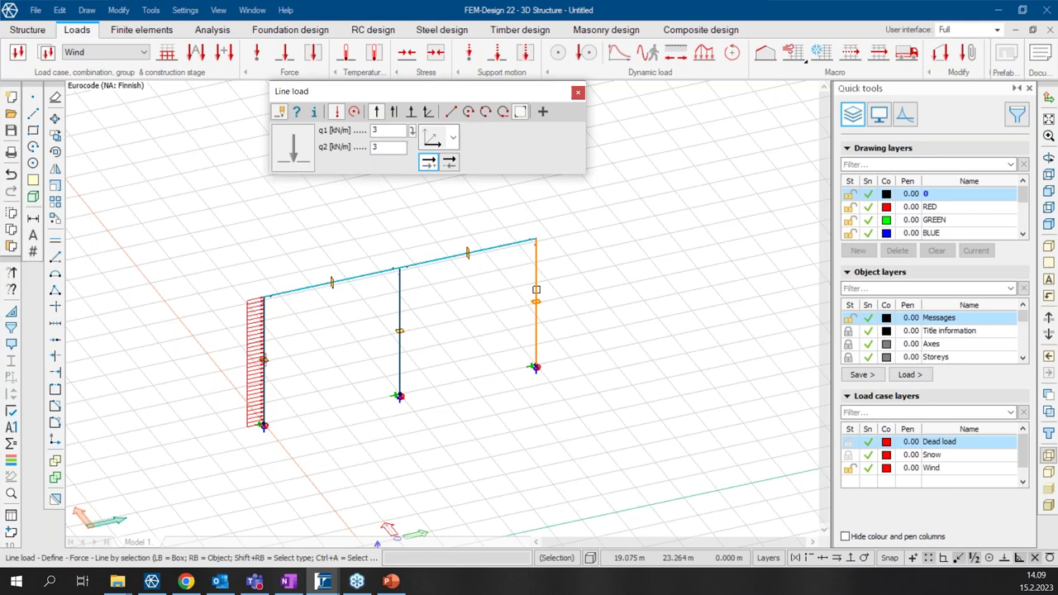
click(535, 290)
key(Escape)
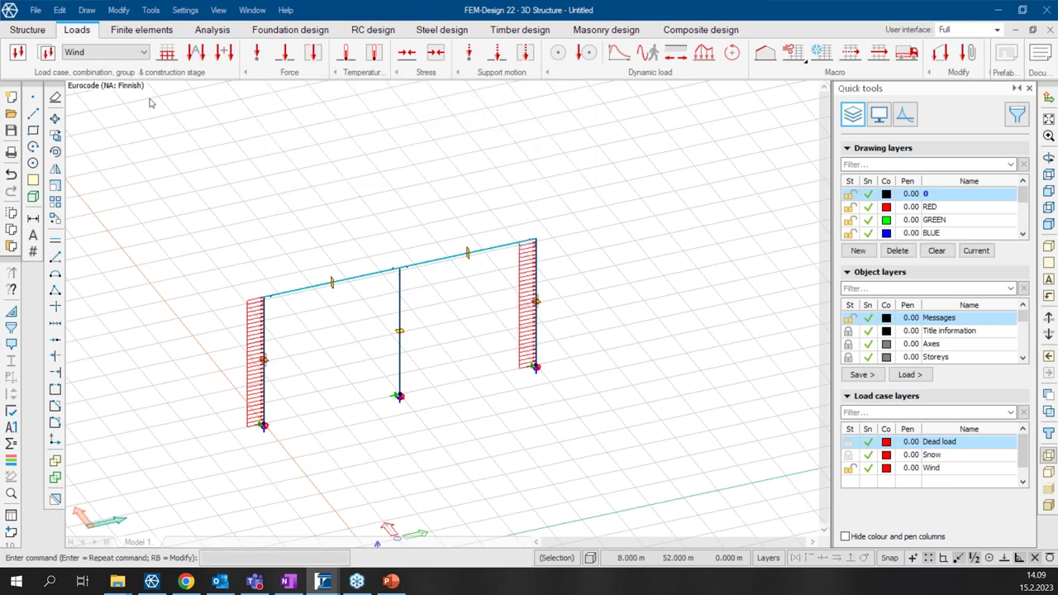
Add three load groups, move the Dead load case into the first one and name that group Dead load.
drag(53, 185, 564, 41)
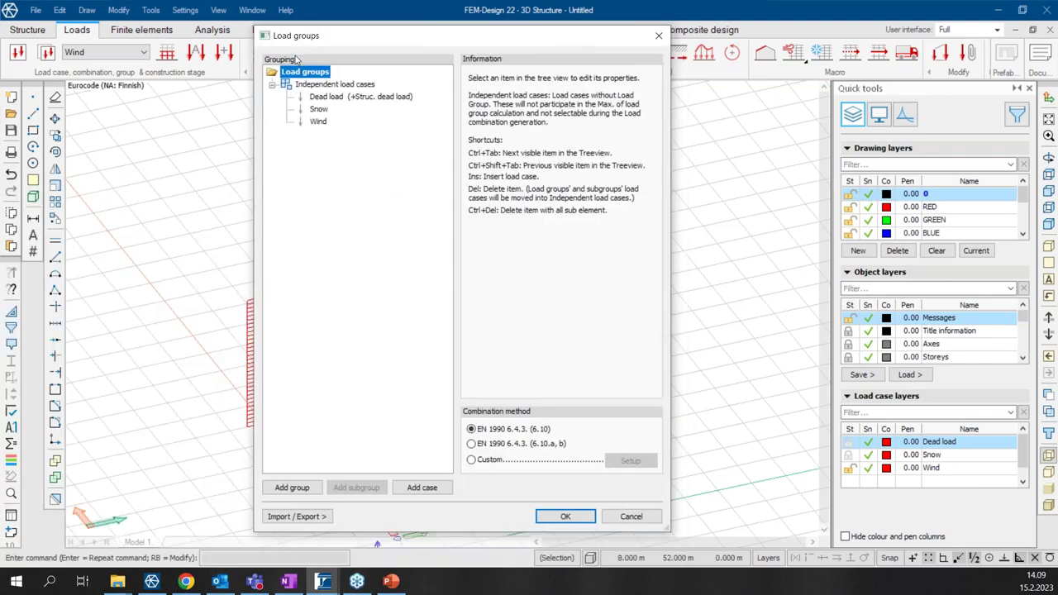
click(306, 489)
click(307, 489)
click(306, 489)
drag(320, 97, 319, 134)
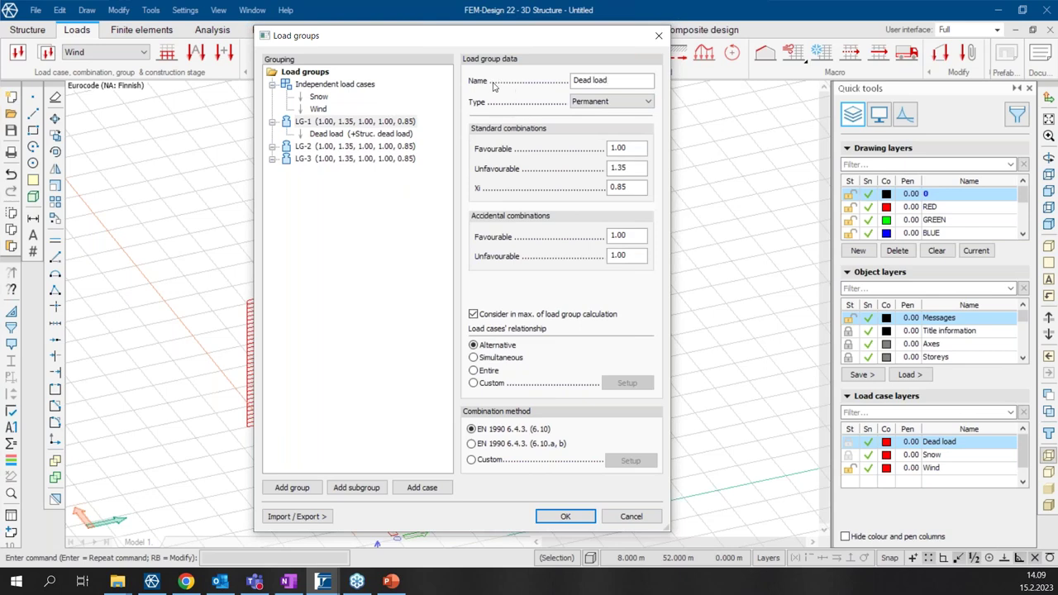
Name the second load group Snow and set its type to Temporary.
click(318, 146)
double_click(603, 80)
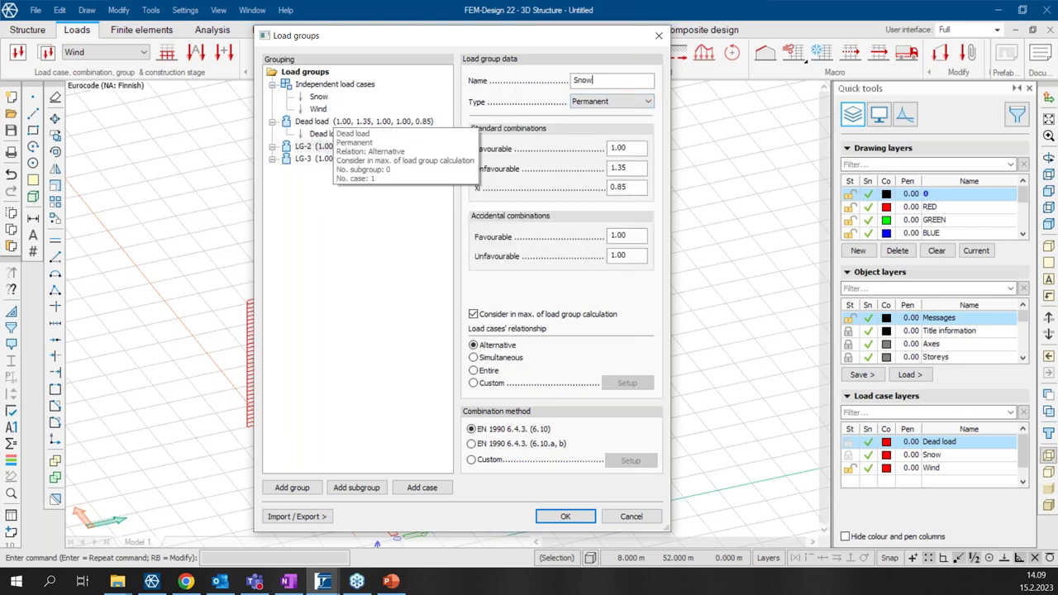
text(Snow)
click(645, 101)
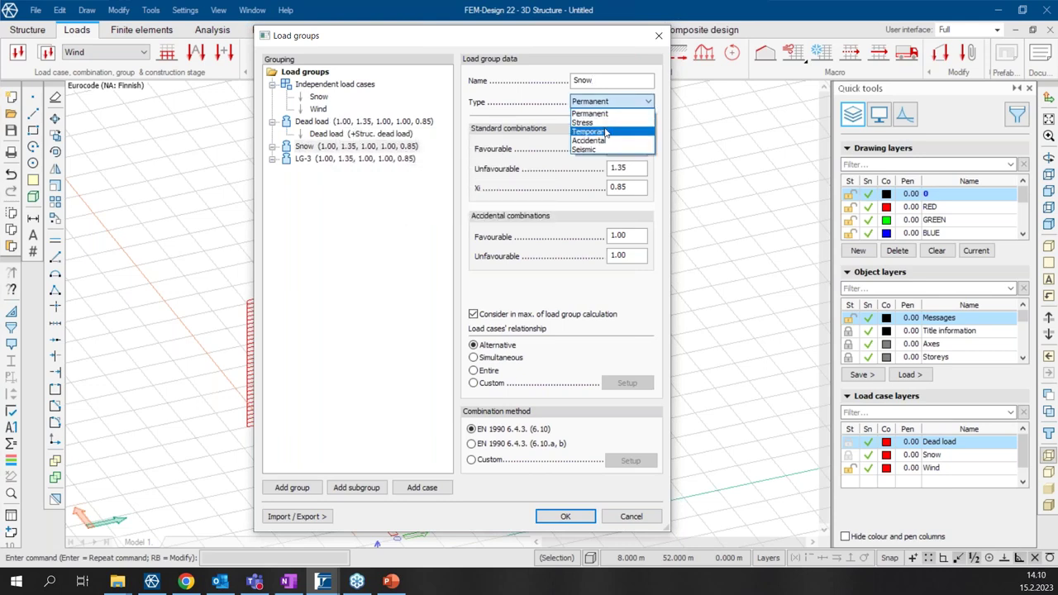
click(606, 132)
Apply the psi factors for snow loads with sk < 2.75 kN/m2 to the Snow group and move the Snow case into it.
click(648, 171)
scroll(420, 333, down, 3)
scroll(420, 333, down, 2)
click(431, 294)
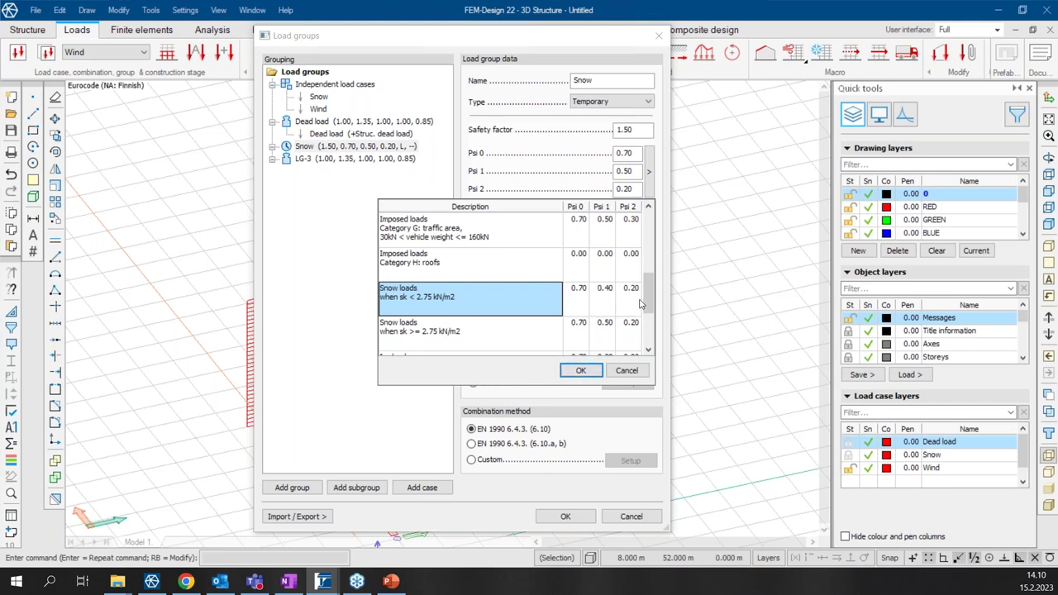
click(581, 370)
drag(318, 96, 323, 147)
Set up the third load group as Temporary with the Wind loads psi factors, name it Wind and assign the Wind case to it.
click(303, 158)
click(628, 101)
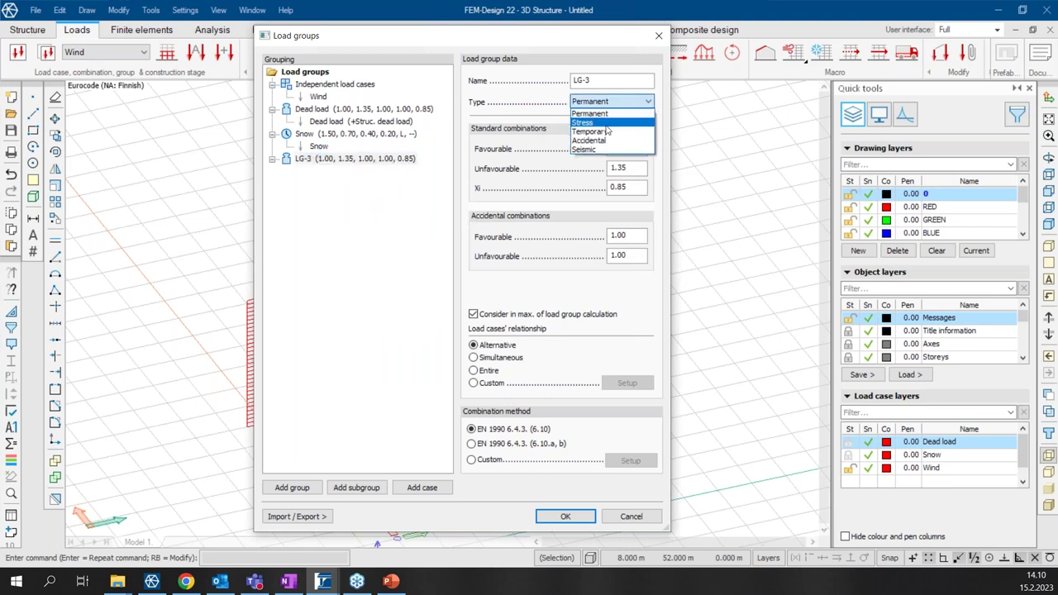
click(606, 140)
click(648, 171)
scroll(463, 281, down, 2)
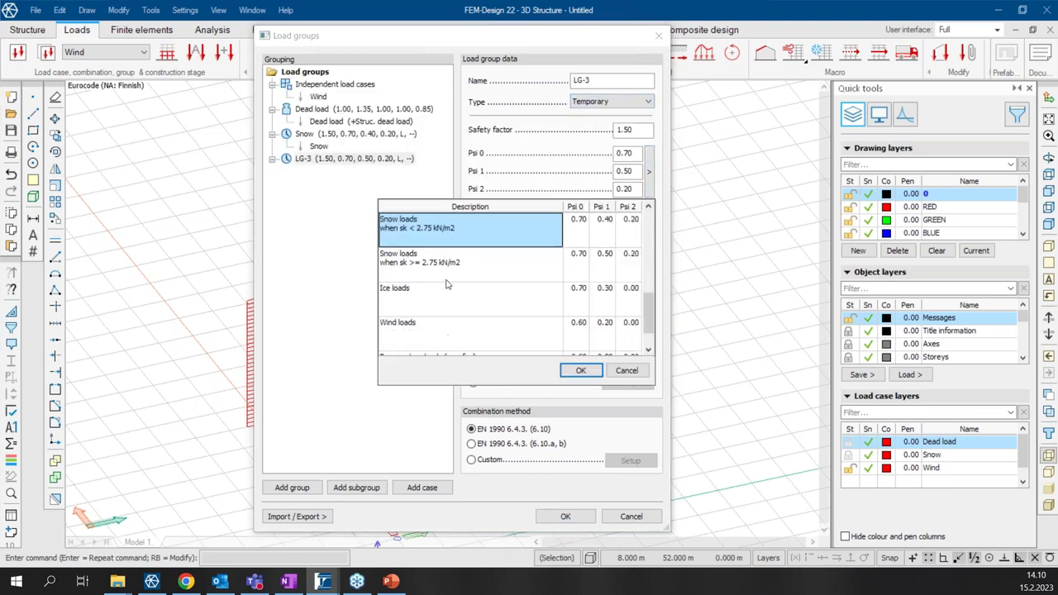
click(433, 331)
click(581, 370)
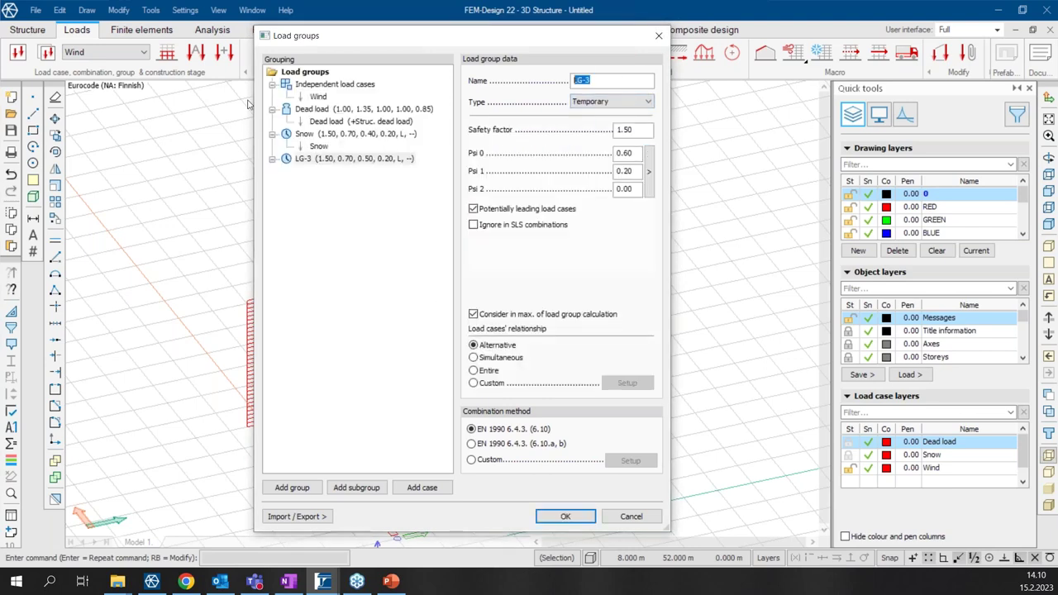
drag(329, 97, 334, 167)
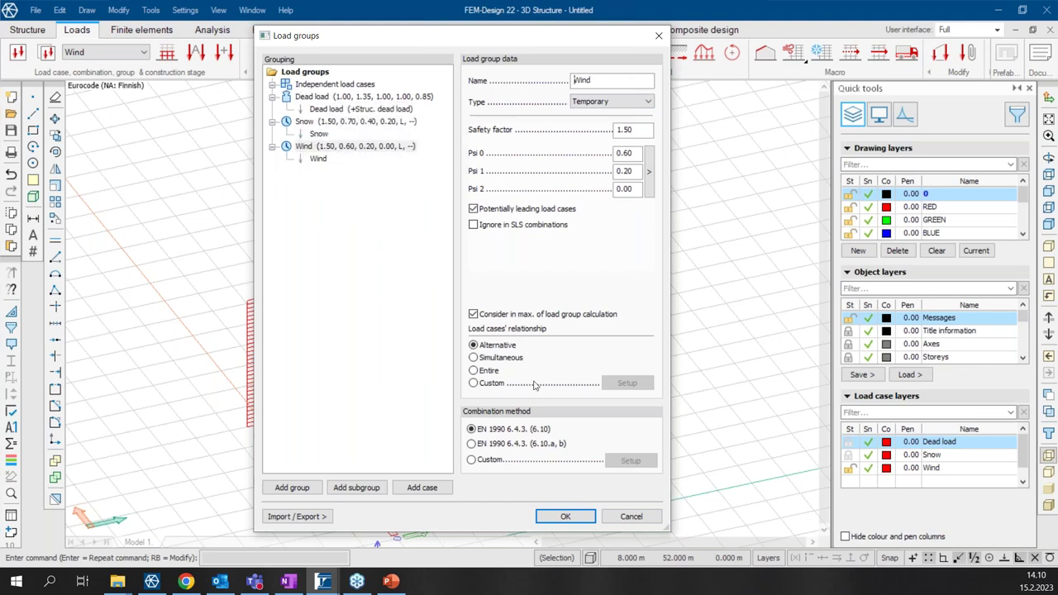
Choose the EN 1990 6.4.3. (6.10.a, b) combination method and accept the load groups.
click(478, 447)
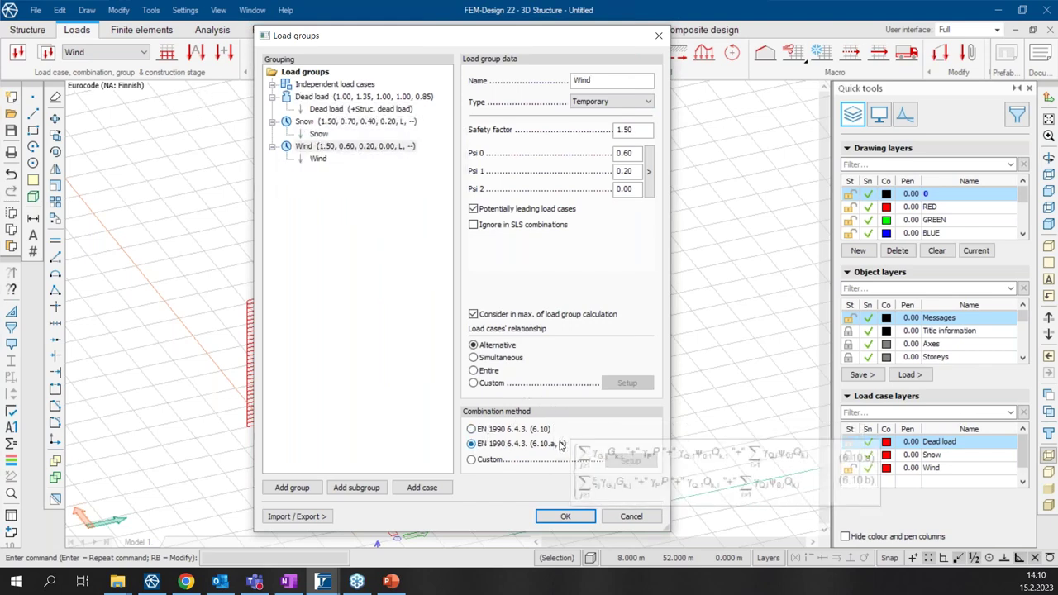
click(566, 516)
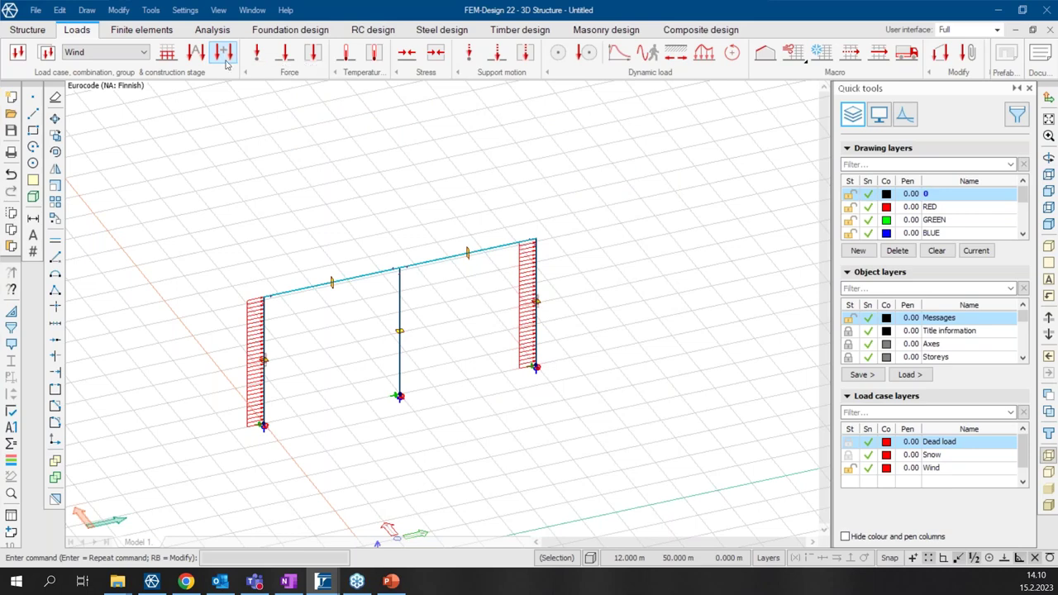
Generate the load combinations from all load groups with short combination names turned off, and accept the list.
click(195, 54)
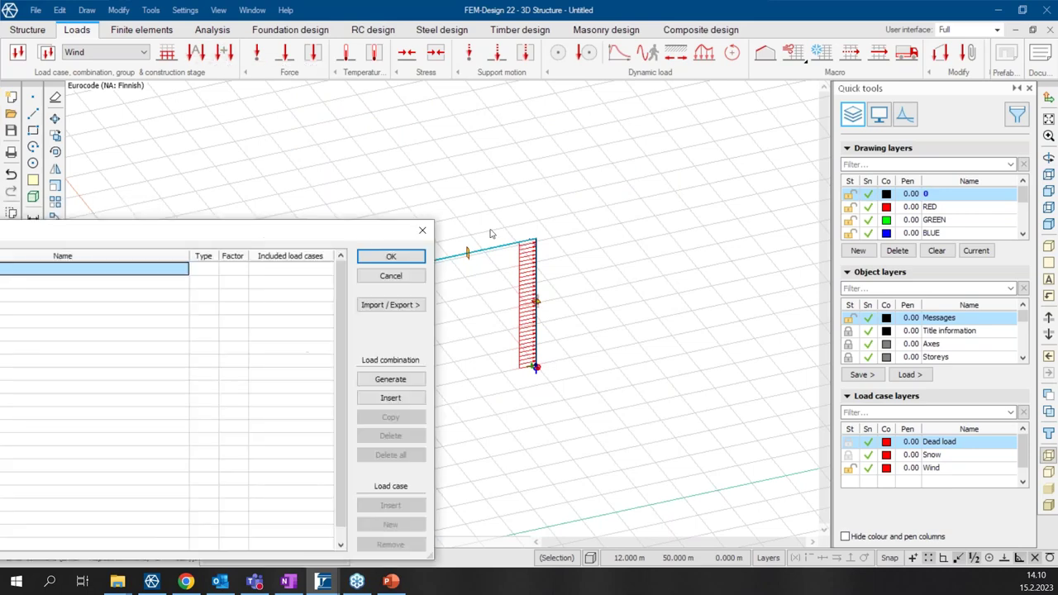
click(671, 213)
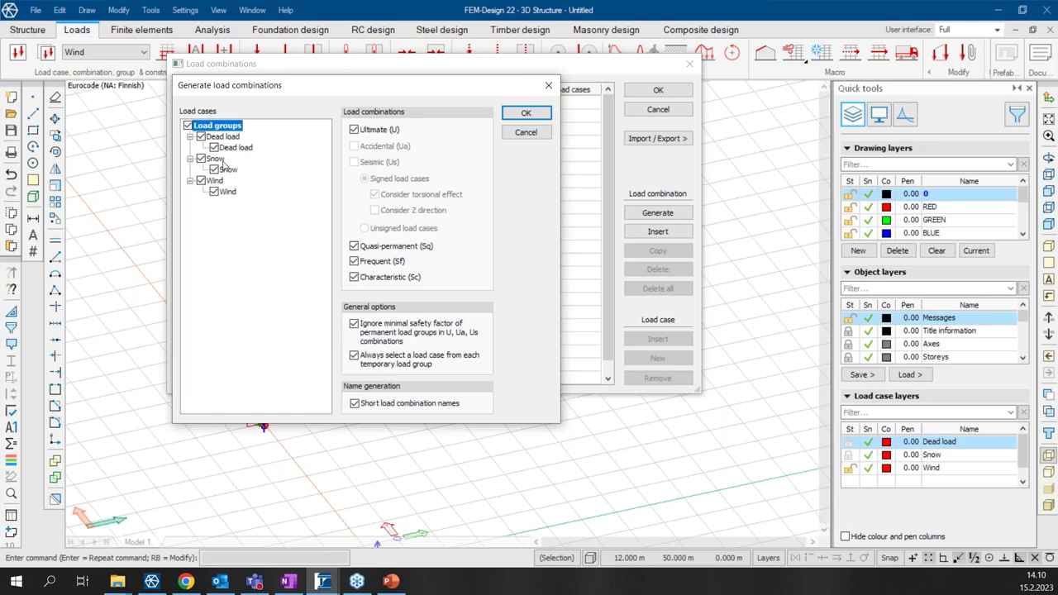
click(535, 113)
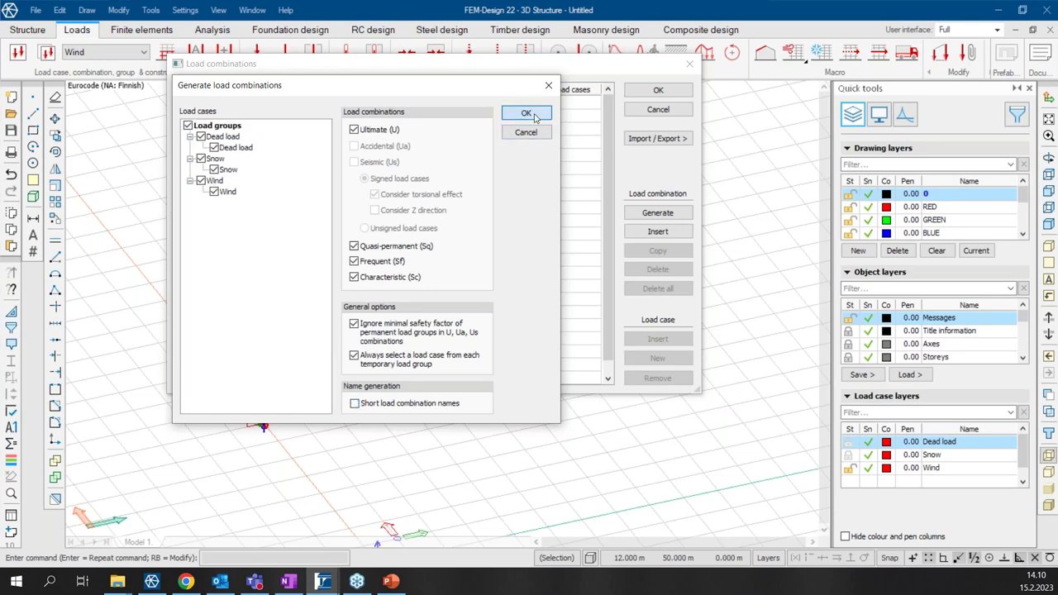
scroll(502, 230, down, 2)
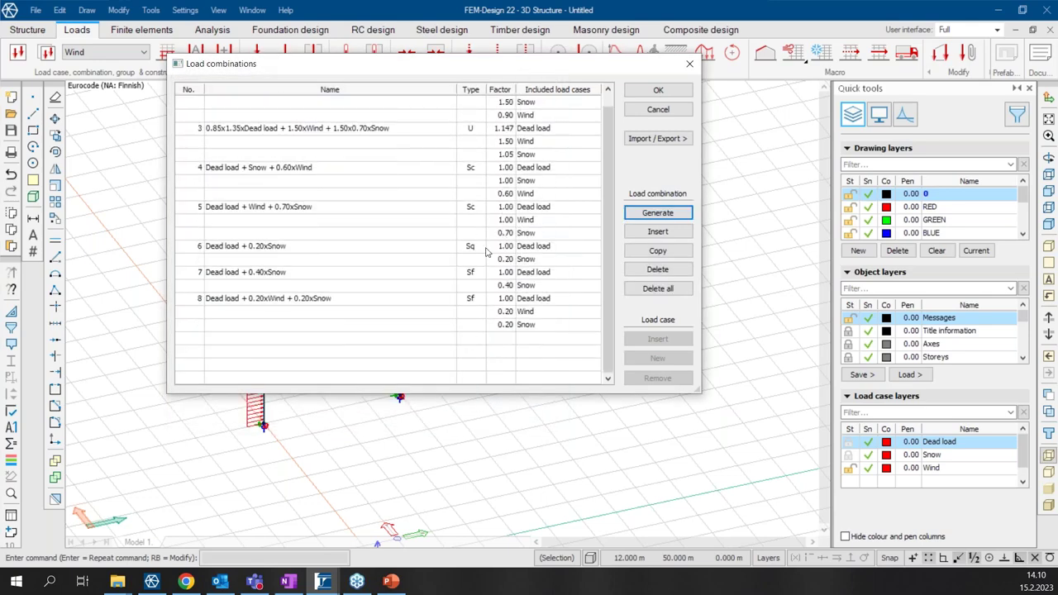
scroll(496, 332, up, 2)
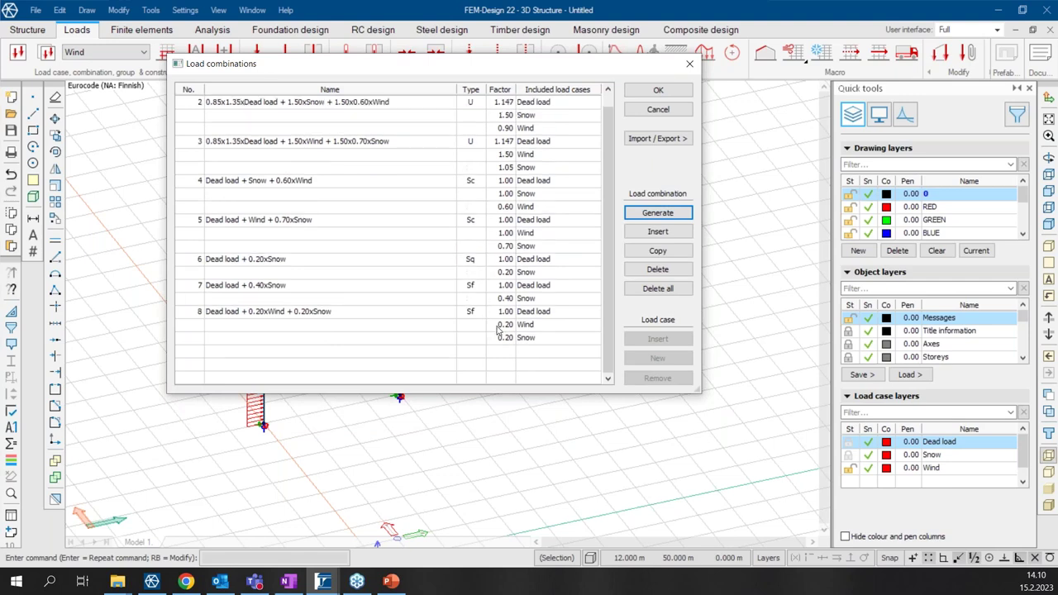
click(655, 92)
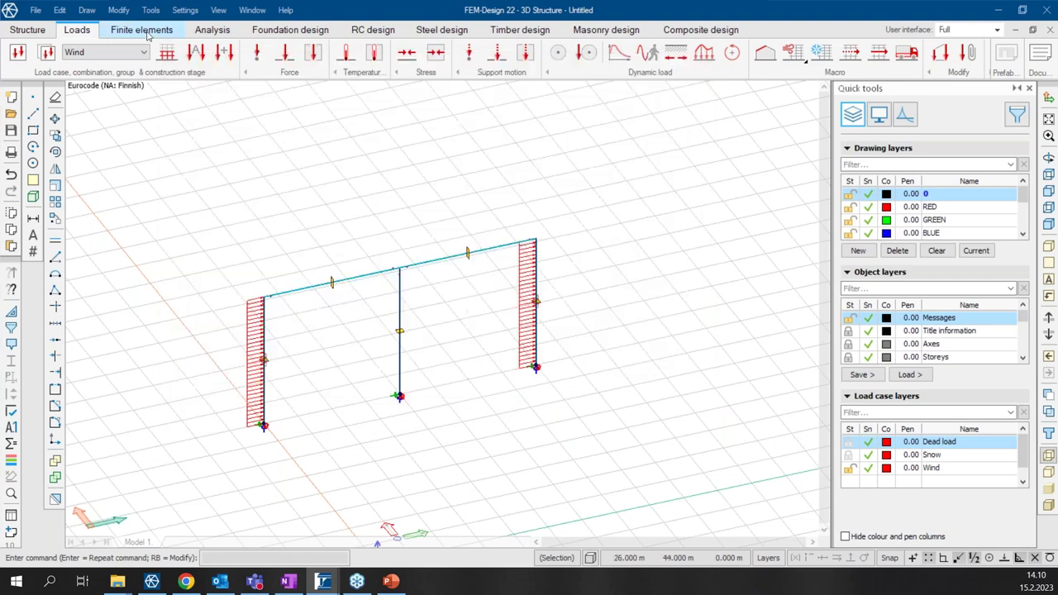
Set the minimum division number of all columns and beams in the frame to 5 for the finite element mesh.
click(141, 29)
click(111, 53)
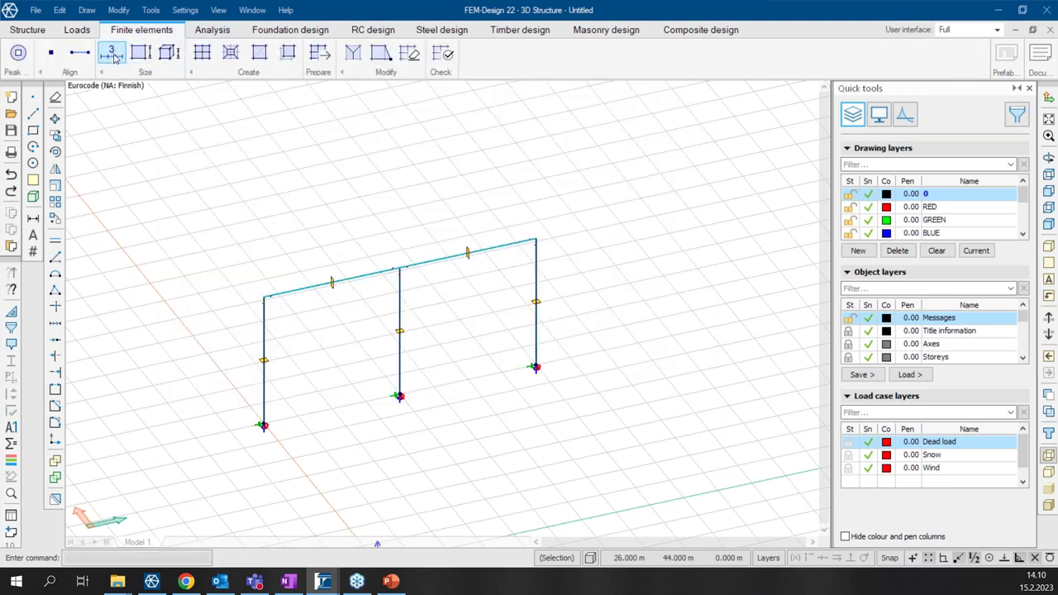
scroll(485, 386, down, 1)
click(602, 461)
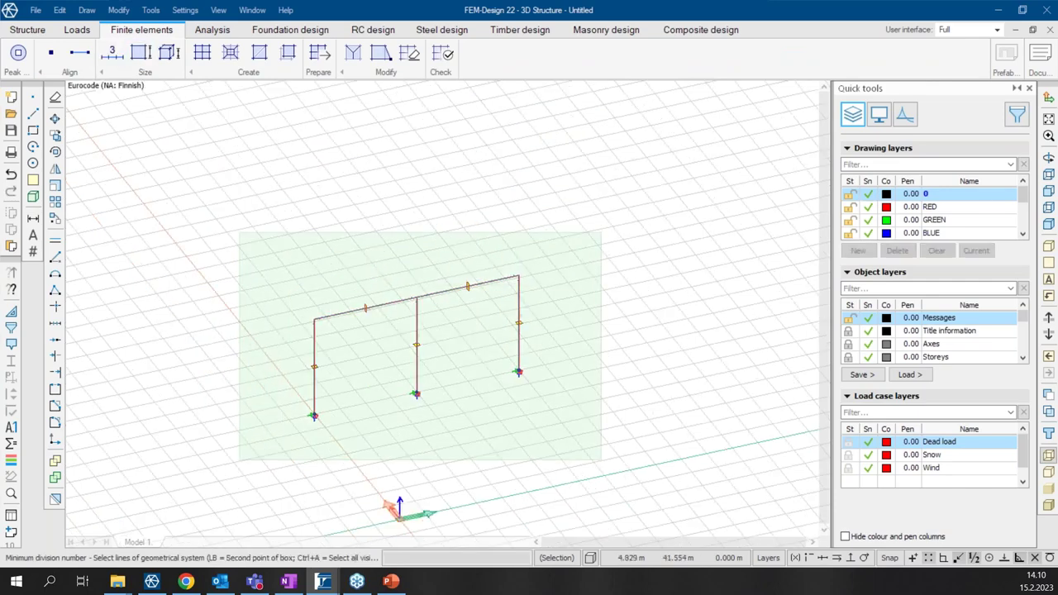
click(239, 232)
drag(501, 186, 438, 134)
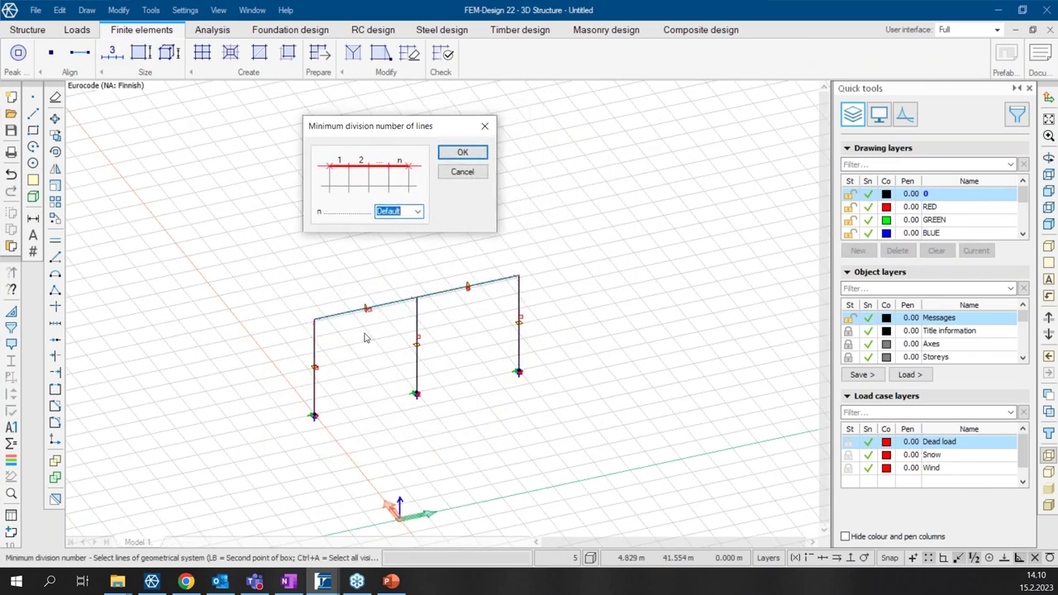
text(5)
click(463, 154)
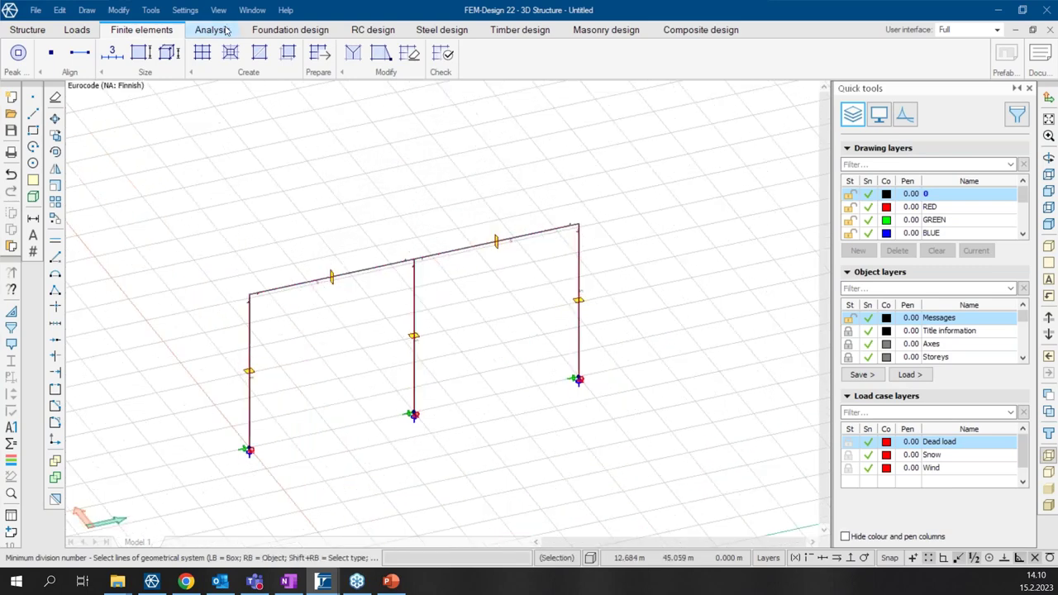
Run the static analysis for the load combinations.
click(213, 30)
click(19, 54)
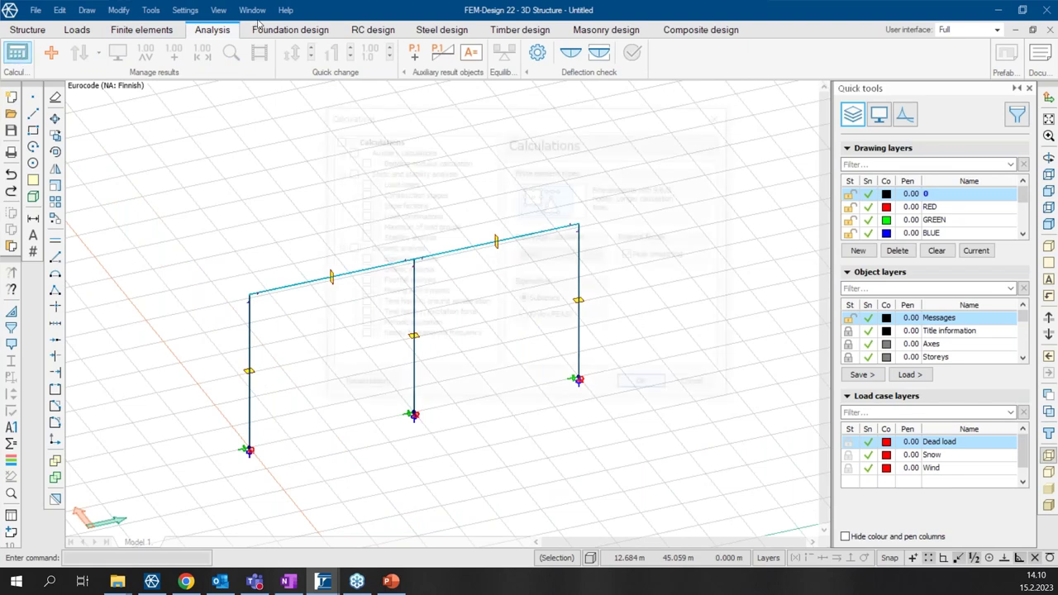
click(363, 216)
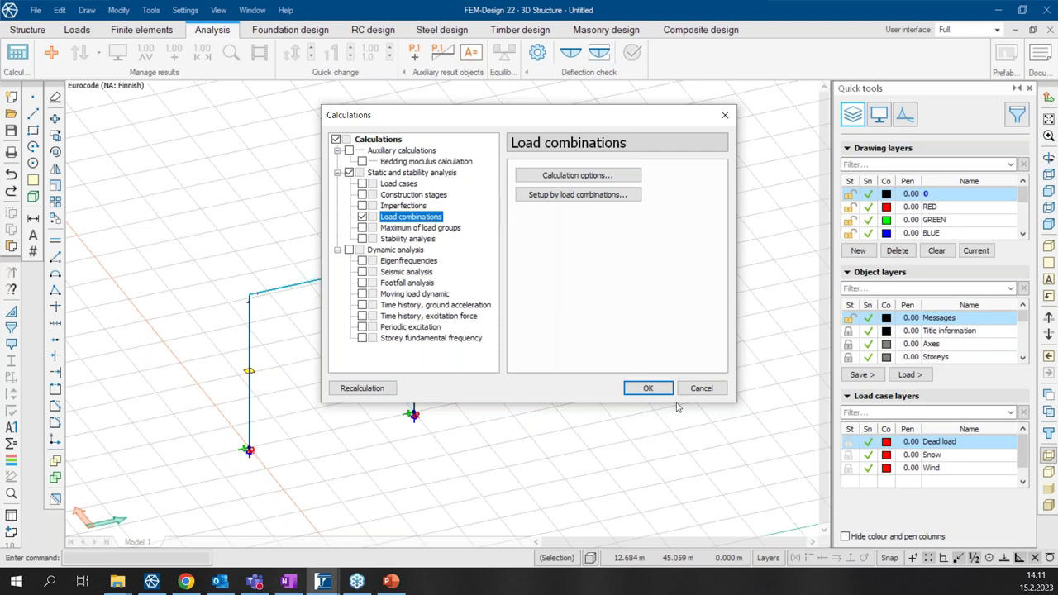
click(649, 389)
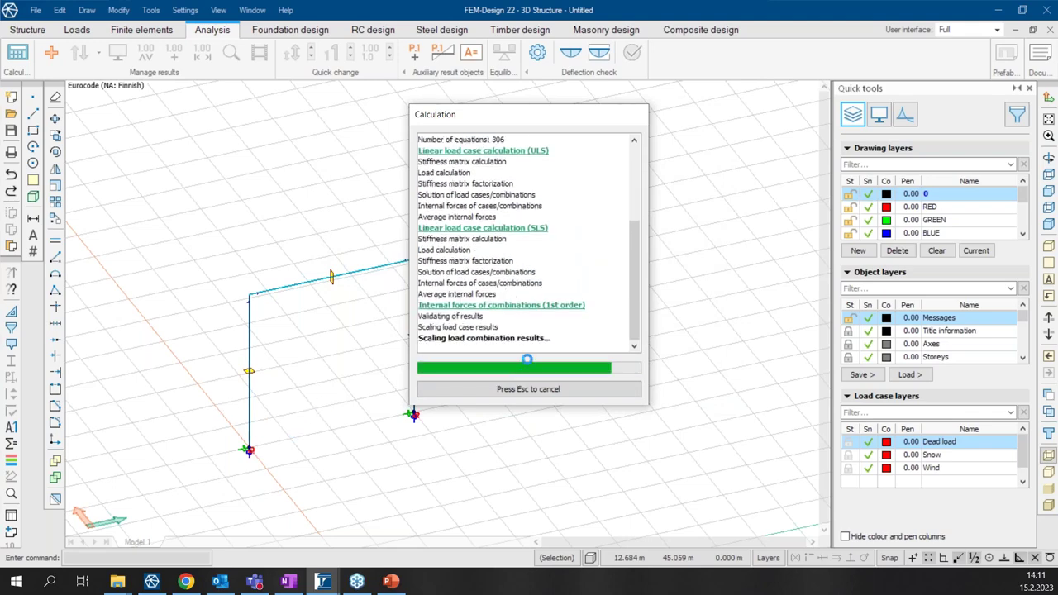
click(502, 388)
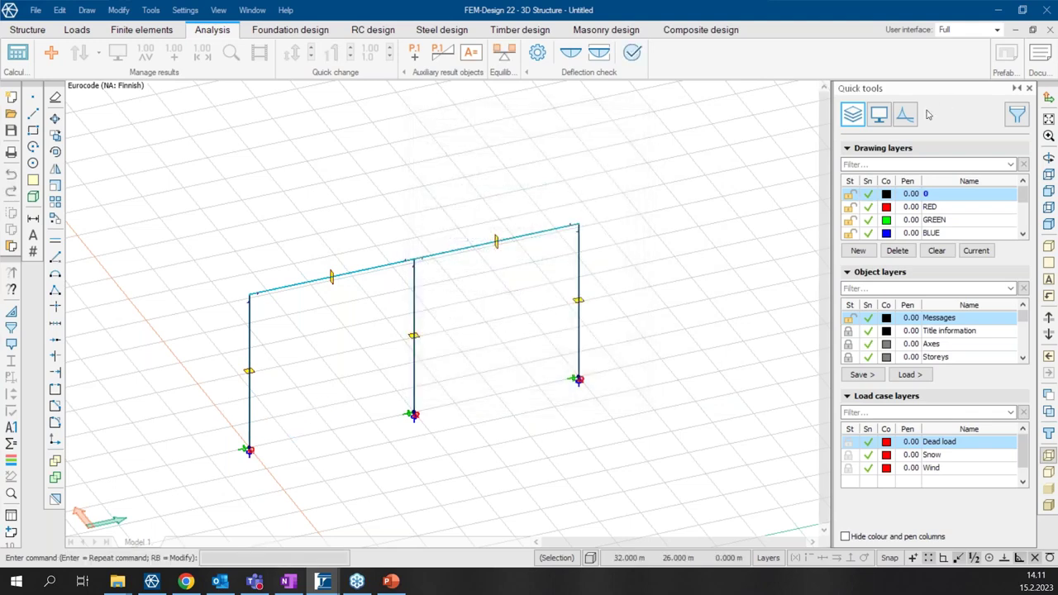
Display the translational displacements of the first ultimate load combination as a colour palette.
click(906, 115)
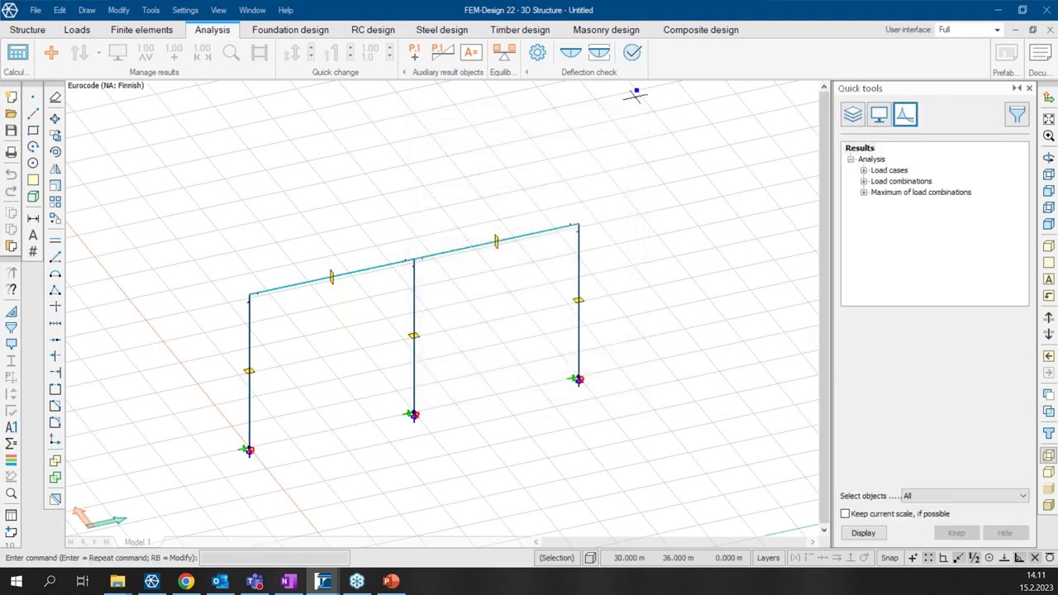
click(864, 181)
click(913, 193)
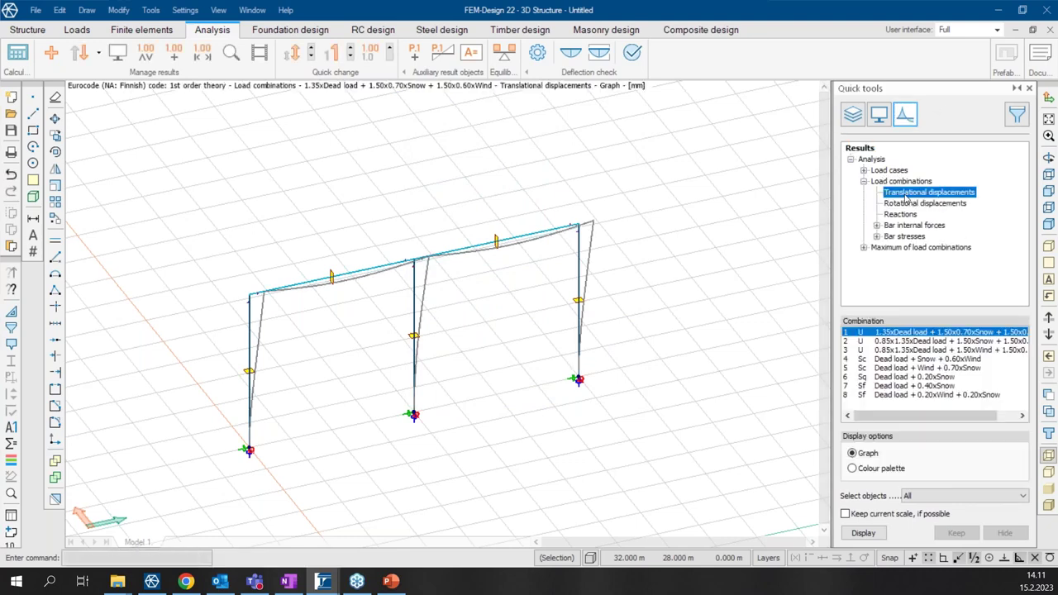
click(853, 469)
click(864, 532)
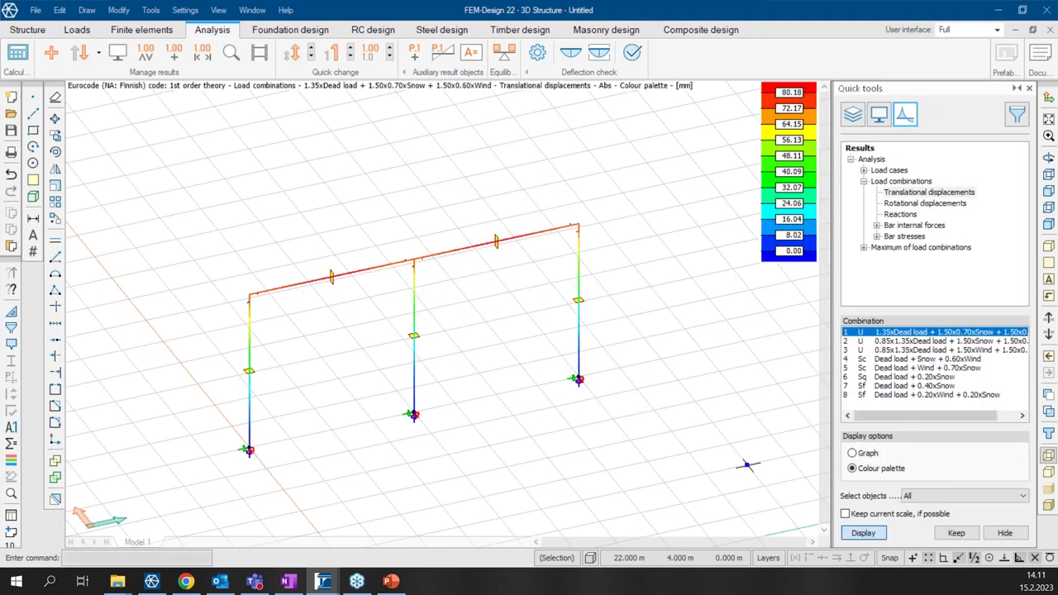
Set the displacement colour palette to display with the deformed shape.
click(117, 52)
click(293, 147)
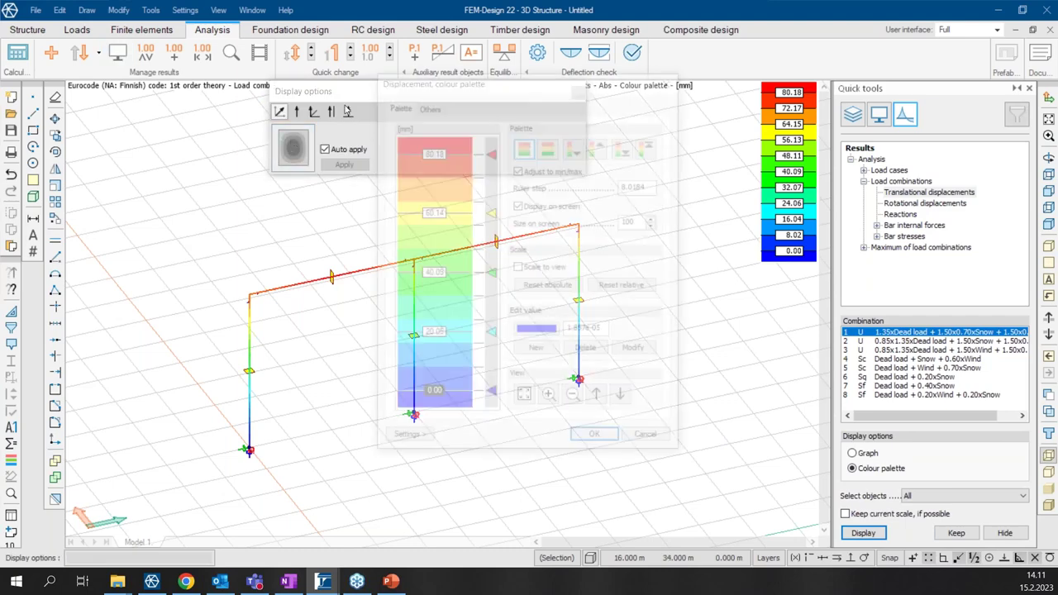
click(405, 195)
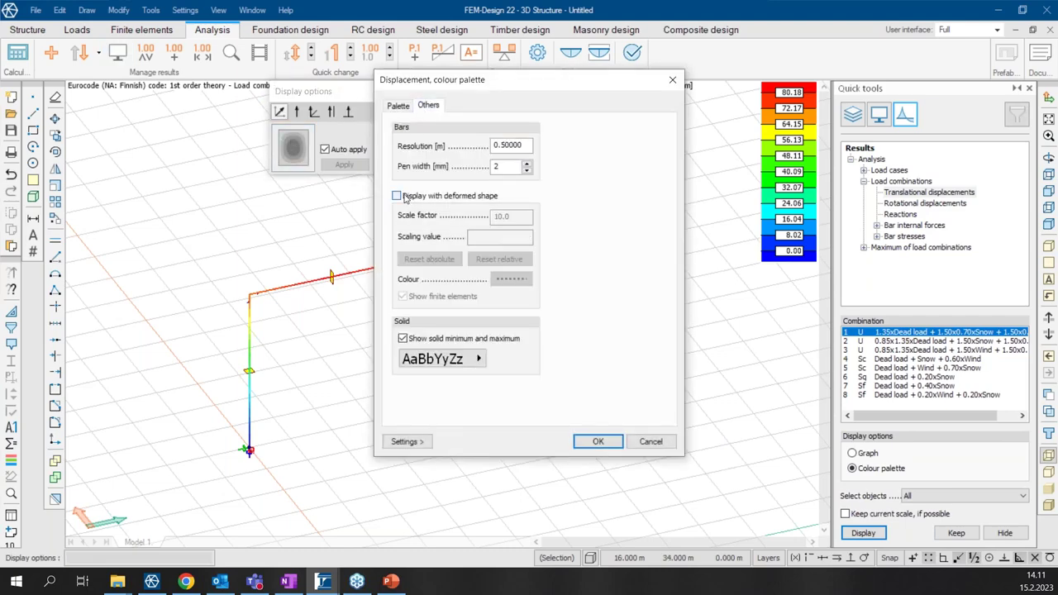
click(598, 441)
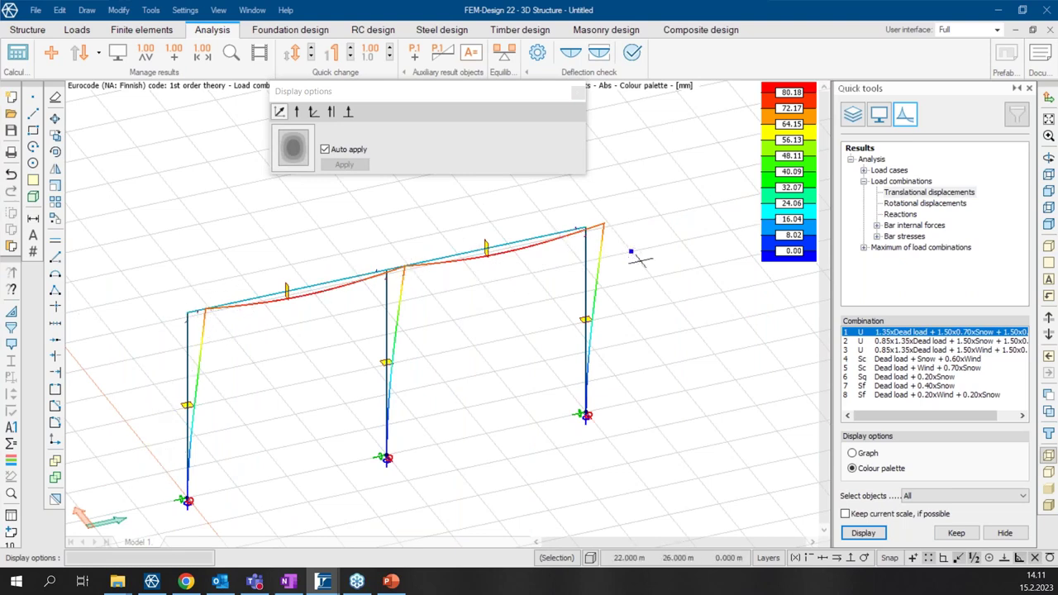
Examine the support reactions and the My' and Tz' bar internal force diagrams for the first load combination.
click(904, 214)
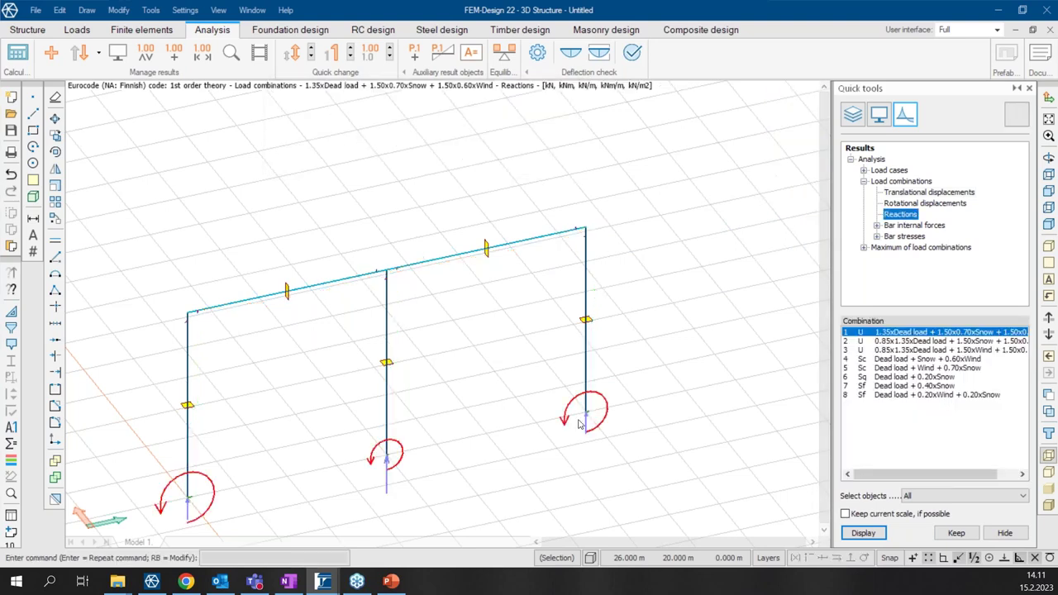
click(876, 225)
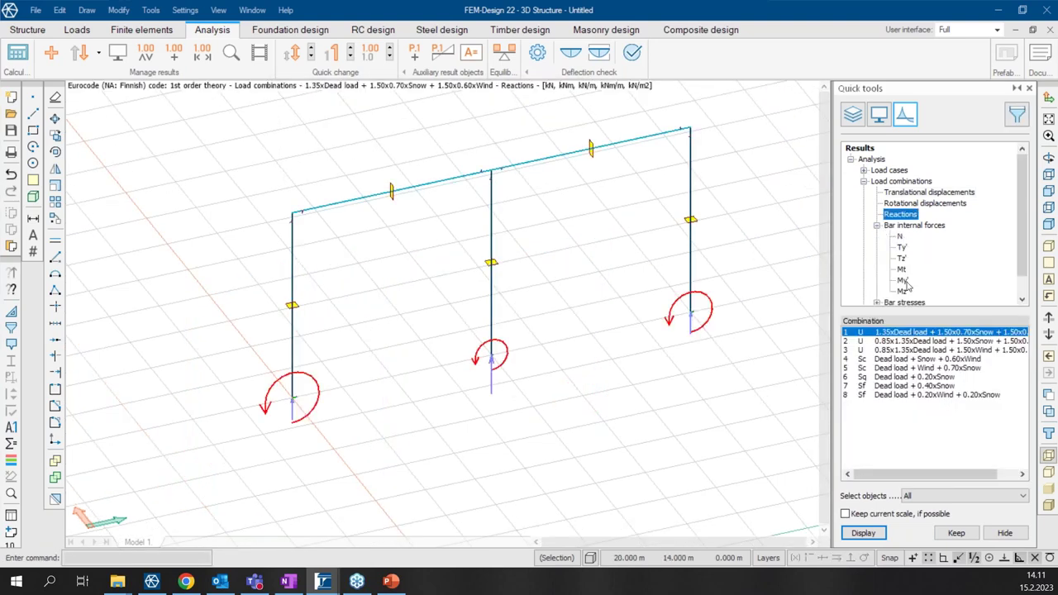
click(902, 281)
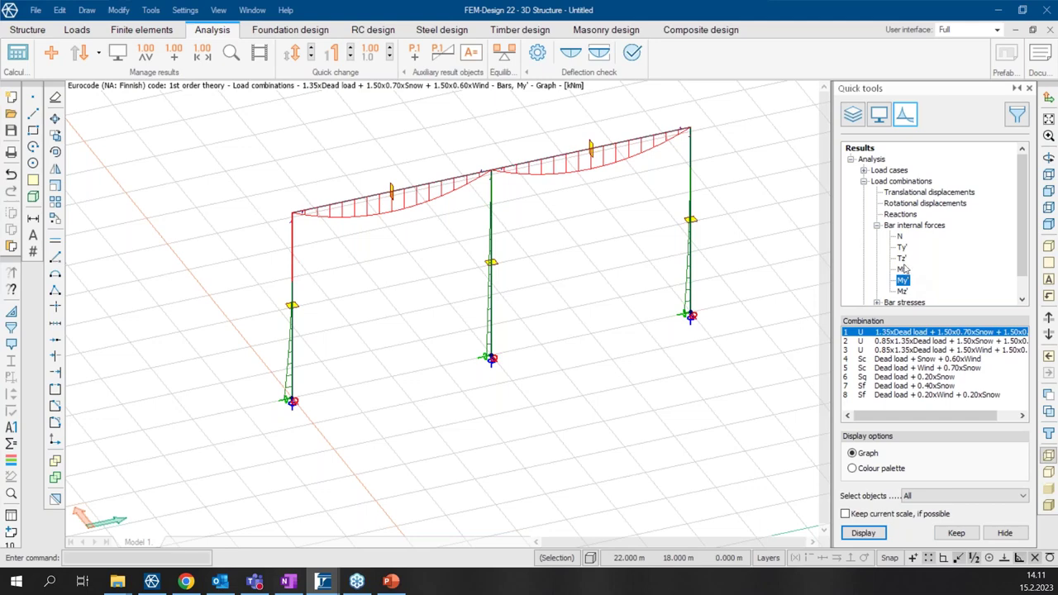
scroll(351, 194, up, 3)
middle_drag(555, 185, 528, 228)
scroll(528, 229, down, 3)
middle_drag(609, 258, 526, 260)
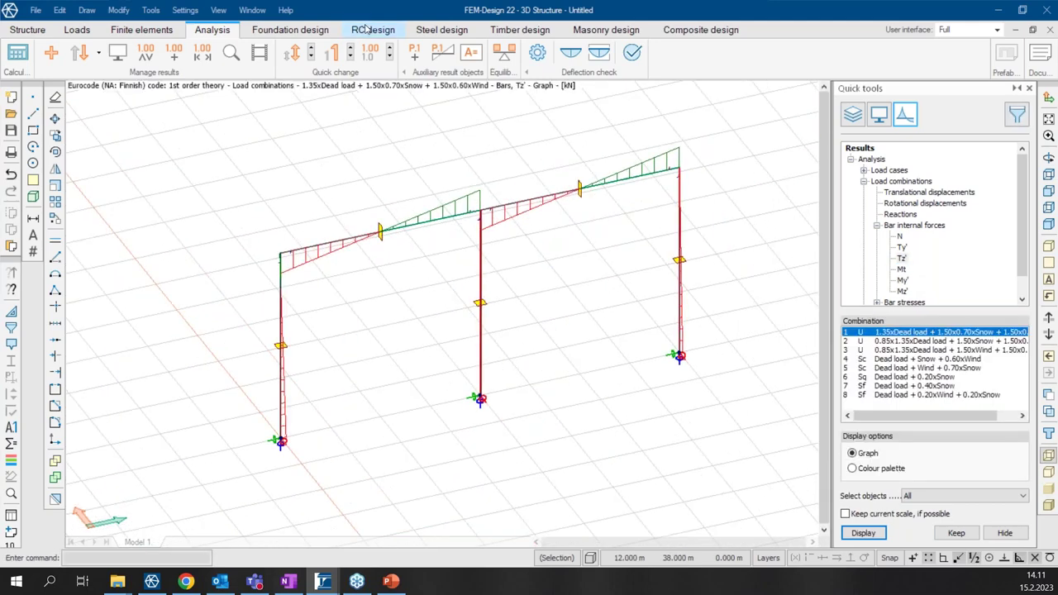
Switch to RC design and activate the bar reinforcement and section design mode.
click(370, 30)
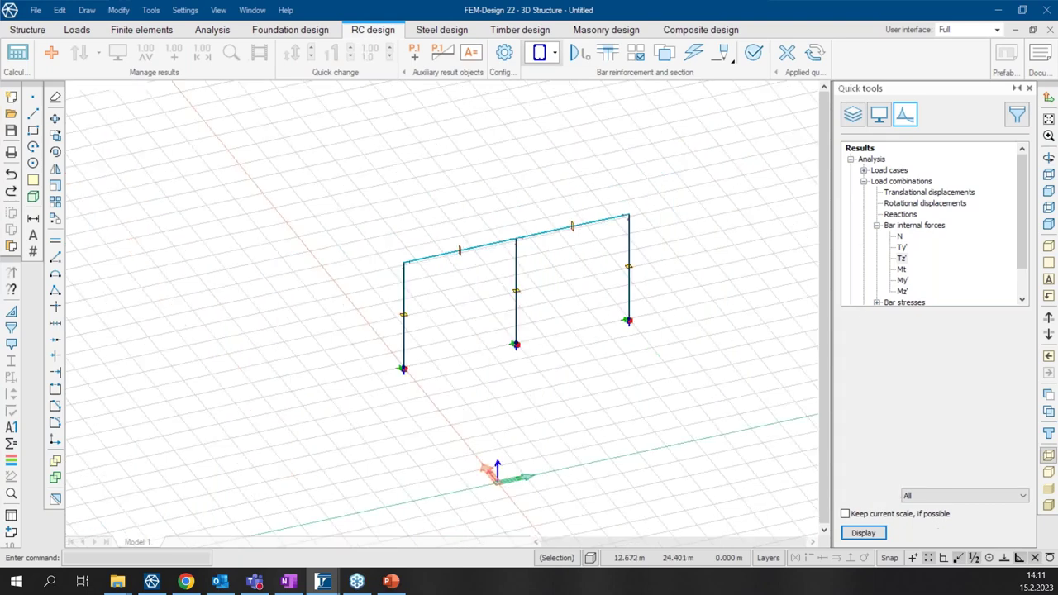
scroll(365, 314, up, 1)
middle_drag(496, 333, 398, 333)
scroll(331, 337, up, 2)
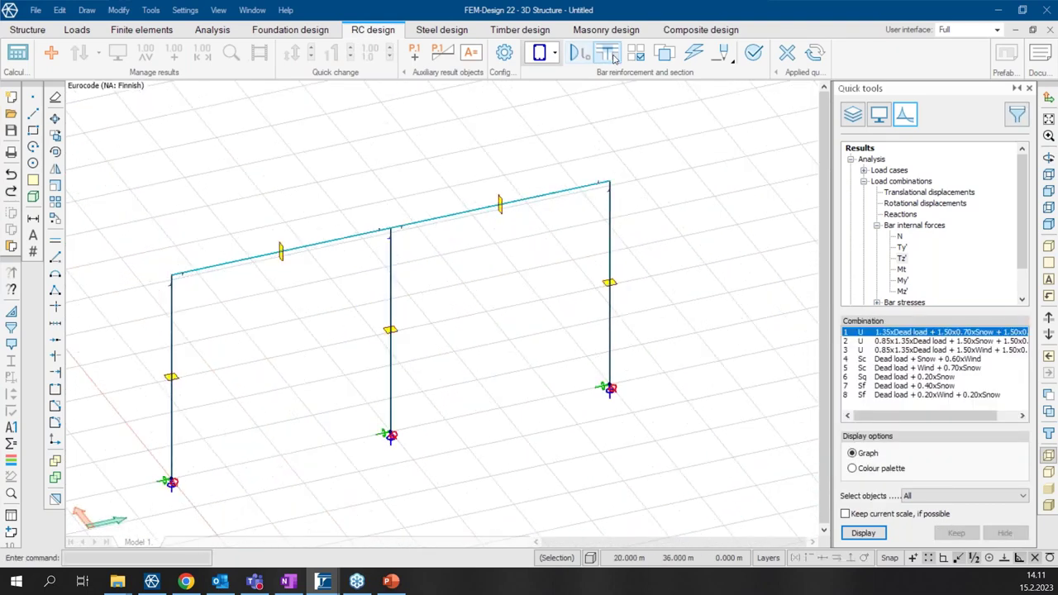
click(552, 54)
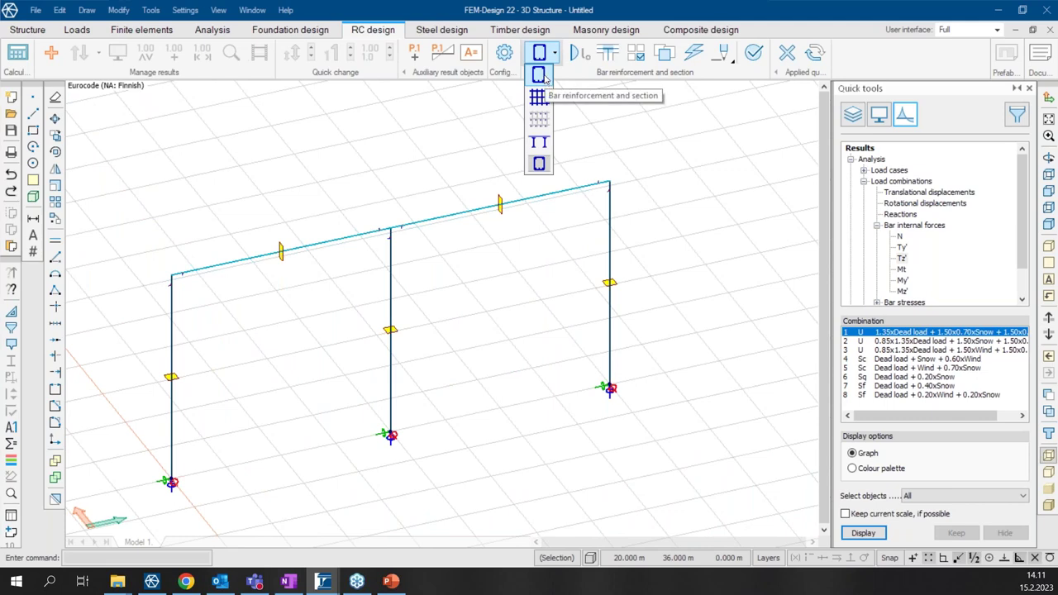
click(539, 76)
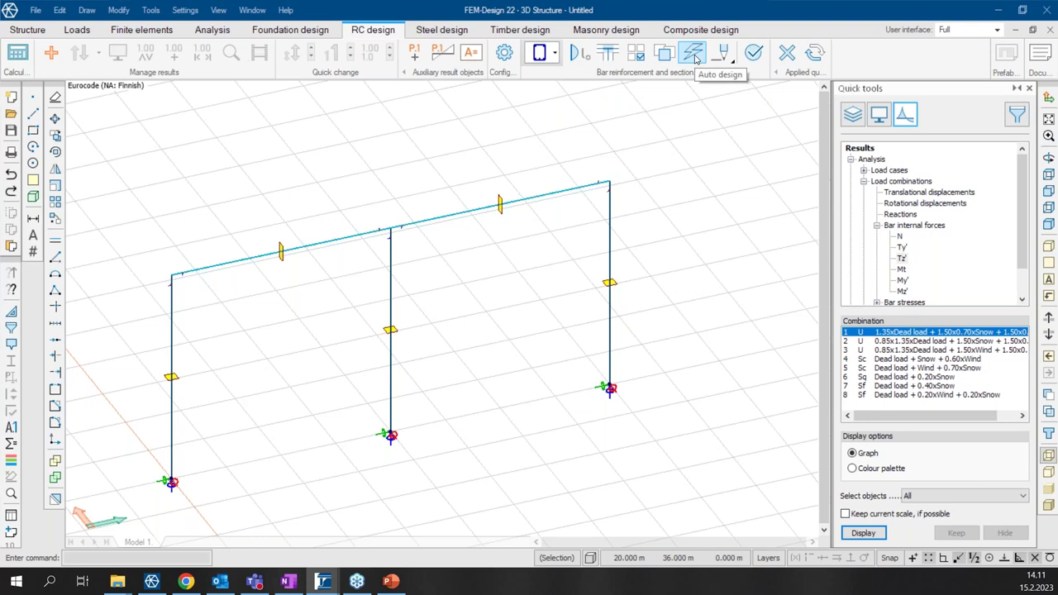
Set the auto design parameters of all frame bars to 20 mm primary longitudinal bars and 25 mm cover on all sides.
click(693, 54)
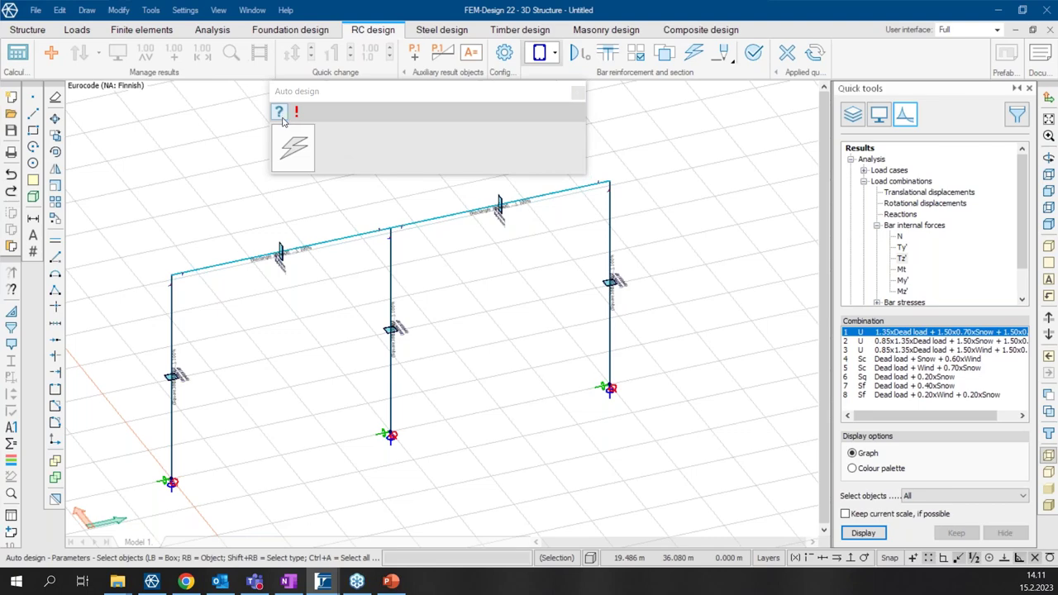
scroll(512, 378, down, 2)
click(684, 484)
click(212, 240)
click(418, 126)
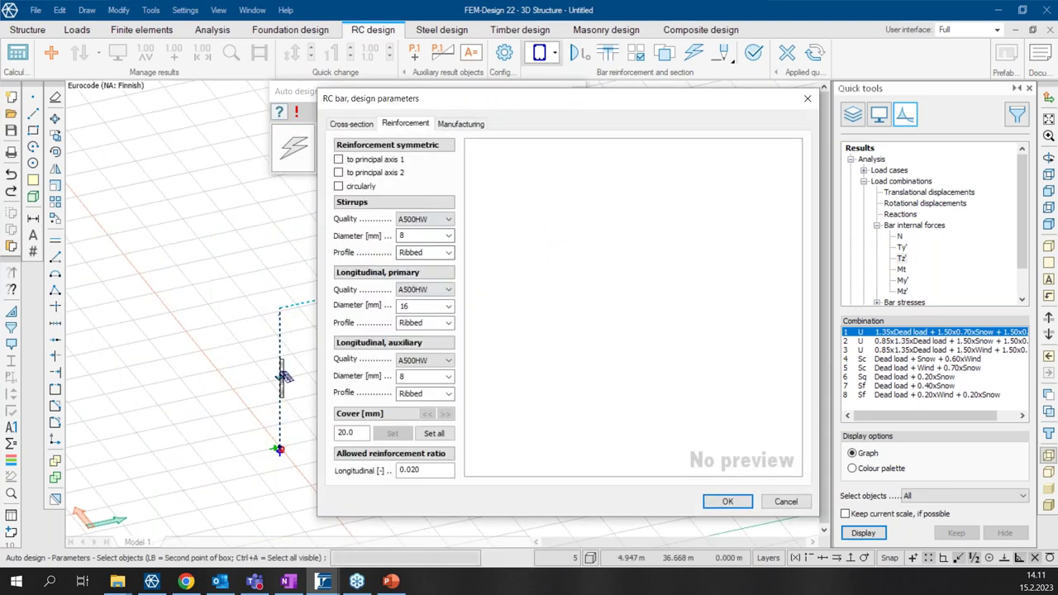
click(448, 306)
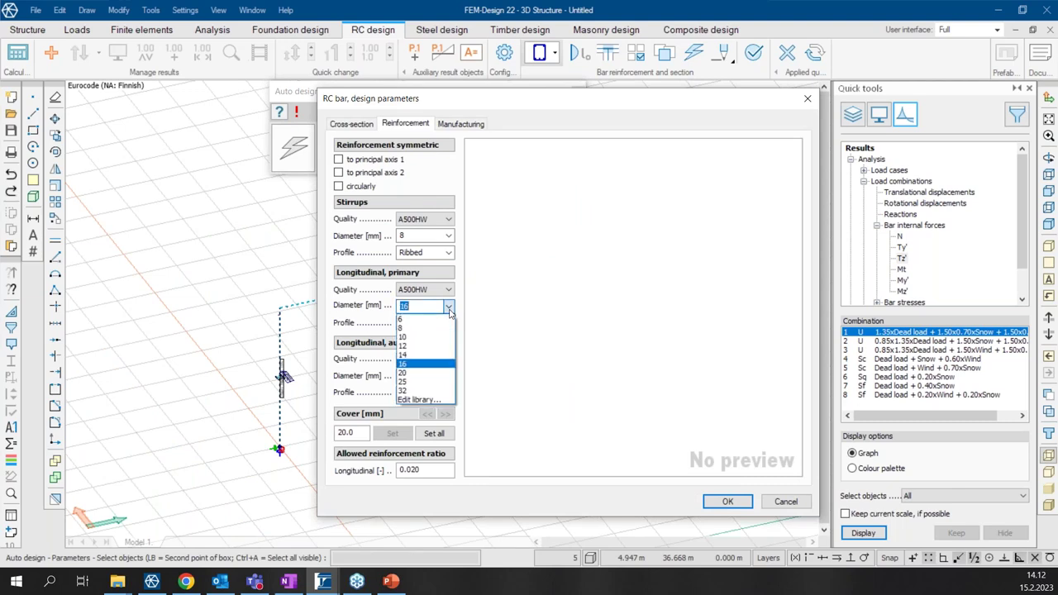
click(423, 374)
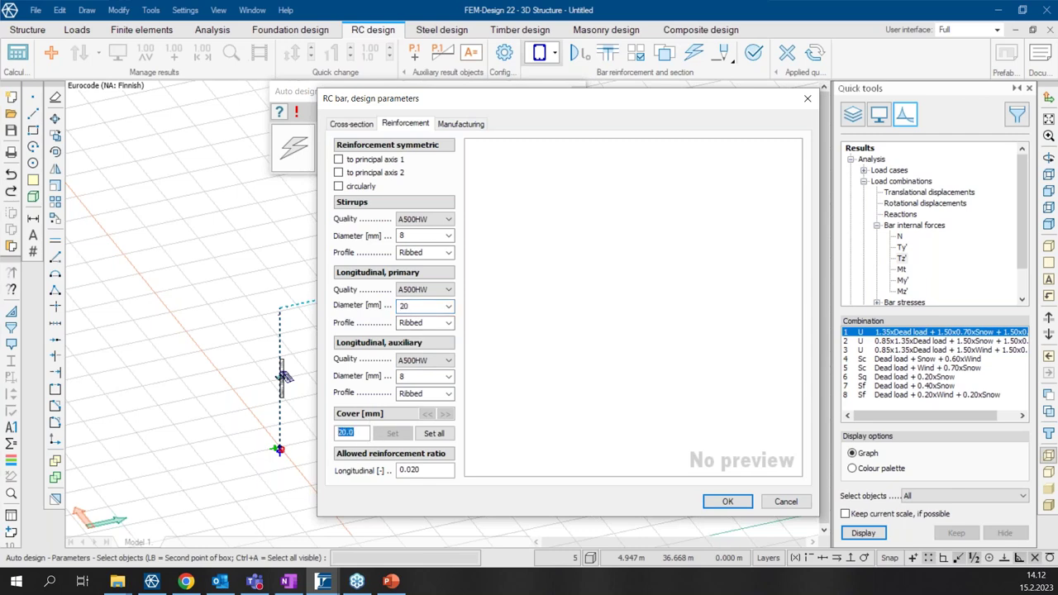
click(438, 436)
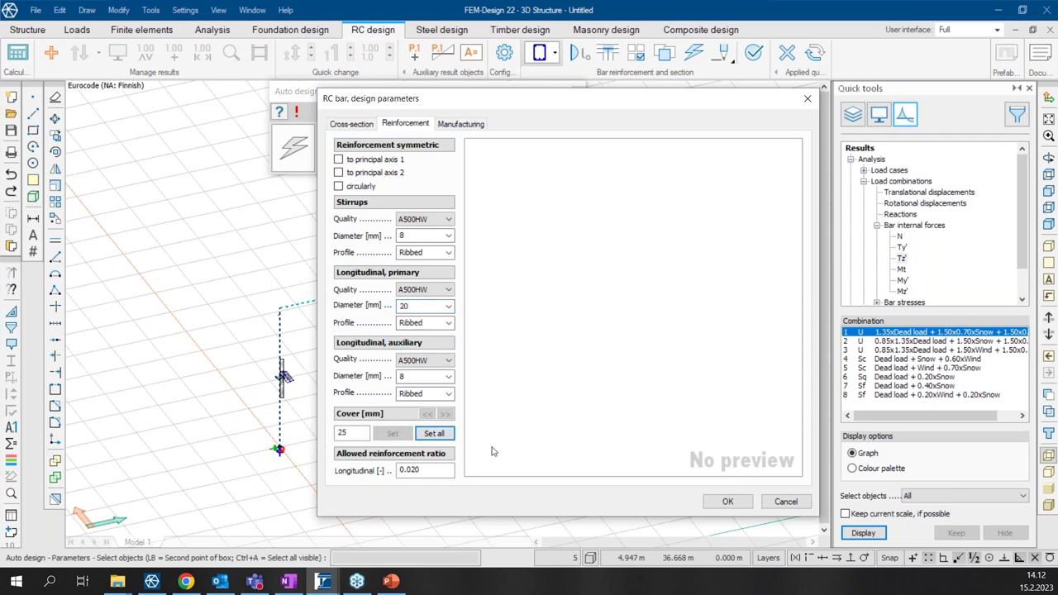
click(723, 500)
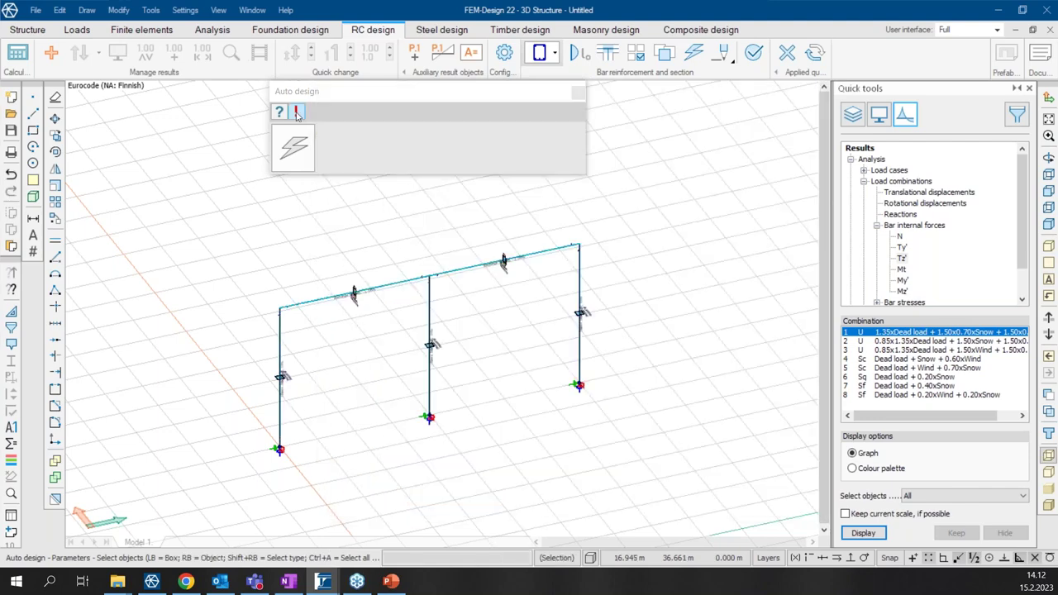
Run the auto design on all columns and beams based on the load combinations, with the utilization table displayed.
click(297, 113)
scroll(551, 379, down, 3)
click(659, 462)
click(248, 245)
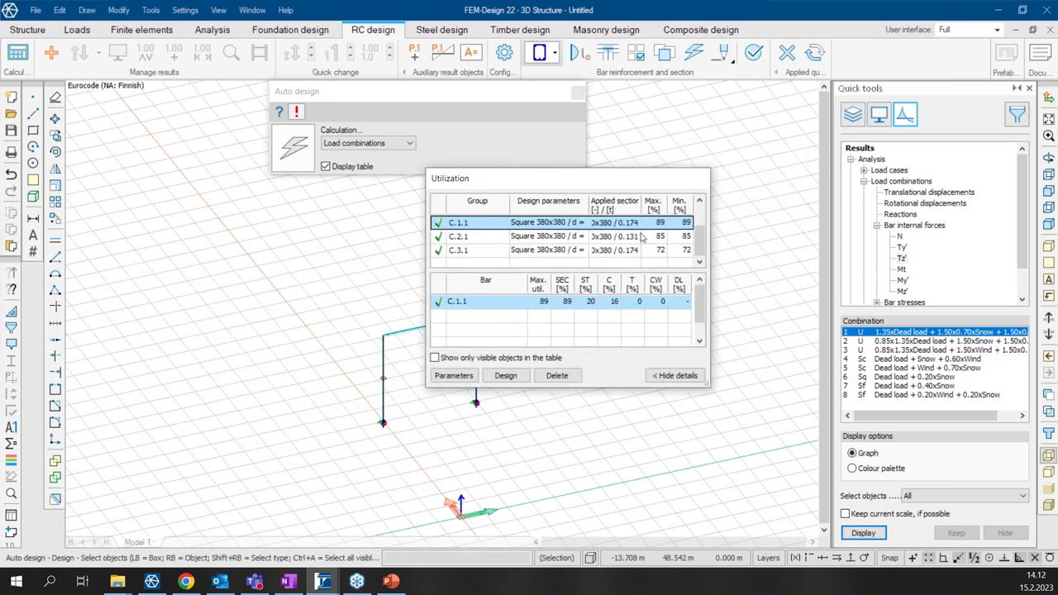
Enable the reinforcement preview for bars and inspect the designed rebar of the frame's columns and beams.
click(666, 237)
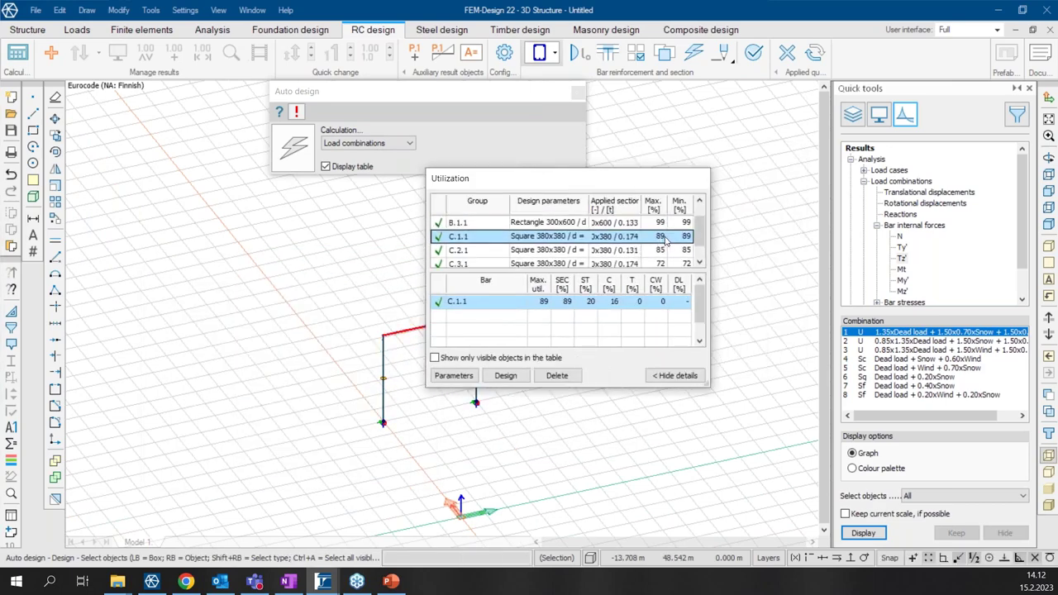
click(879, 115)
click(864, 358)
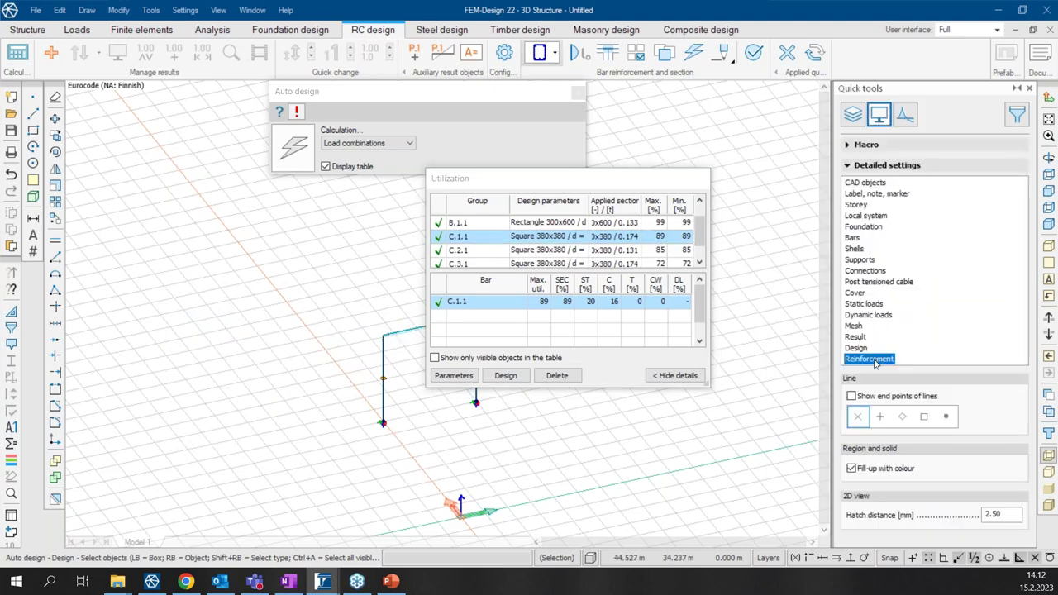
click(852, 398)
scroll(331, 265, up, 5)
scroll(276, 366, up, 5)
scroll(96, 376, up, 5)
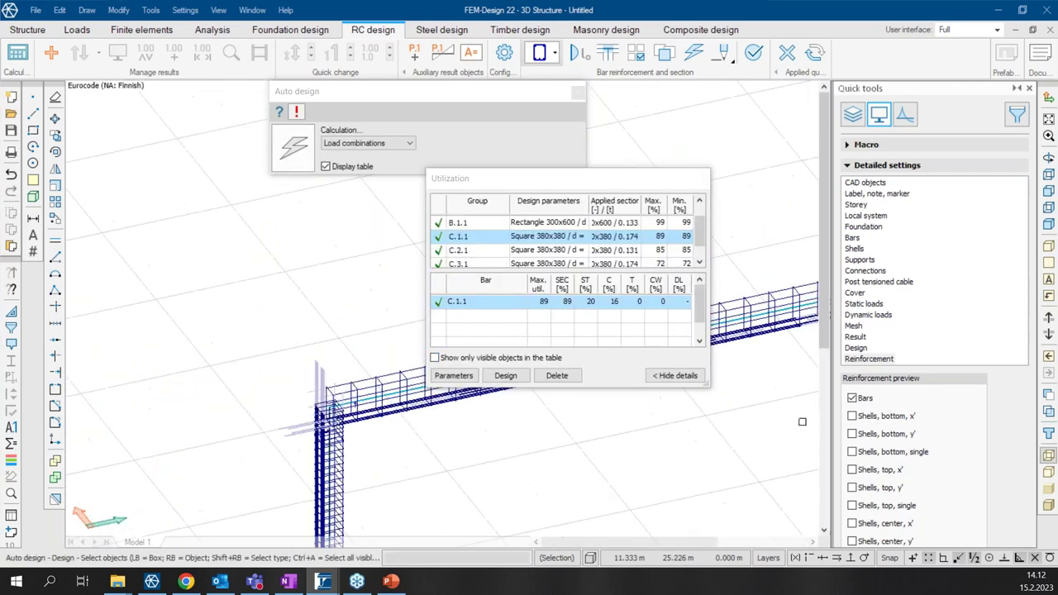
drag(674, 181, 735, 129)
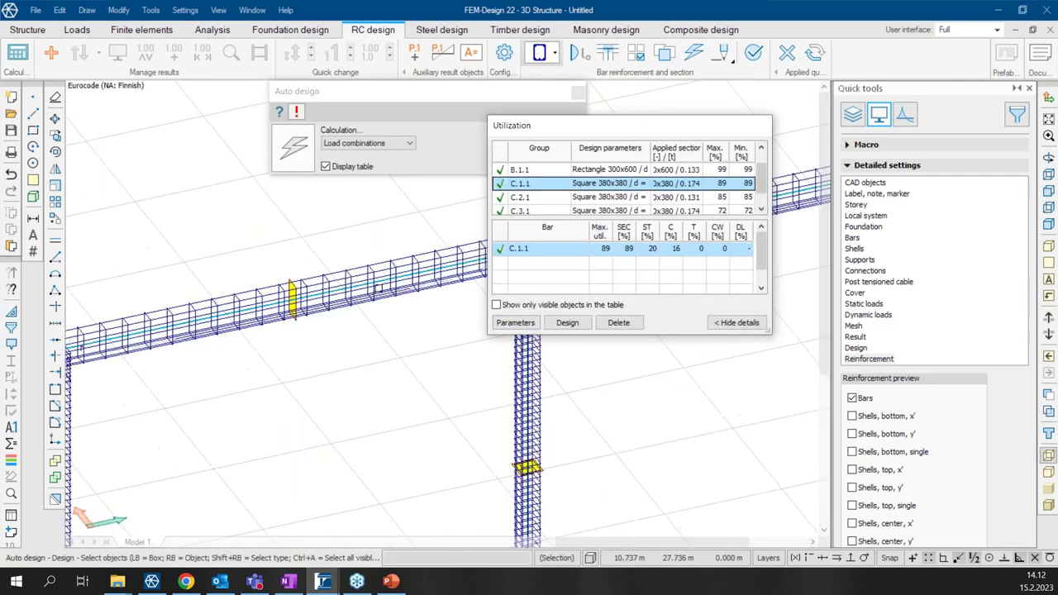
drag(350, 96, 311, 119)
In the setup by load combinations, enable cracked section analysis and 2nd order theory for load combination 1.
click(17, 57)
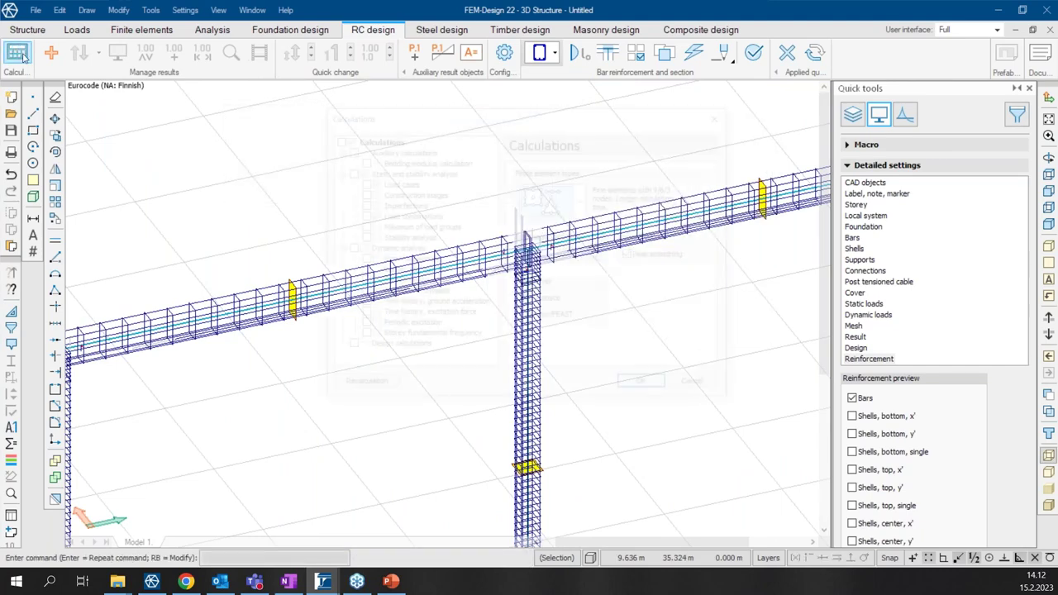
click(362, 216)
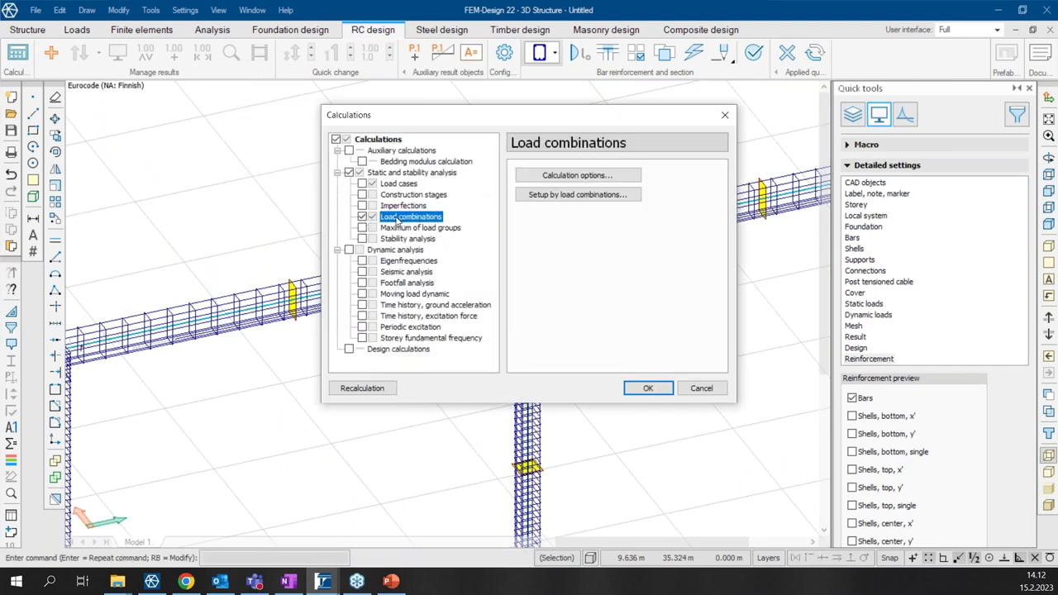
click(568, 195)
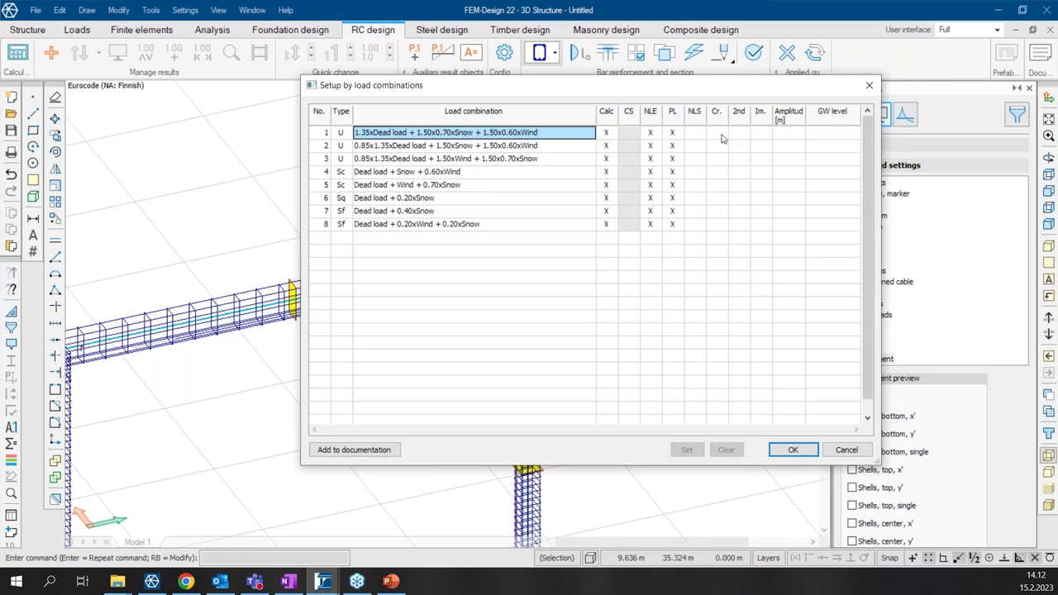
click(722, 136)
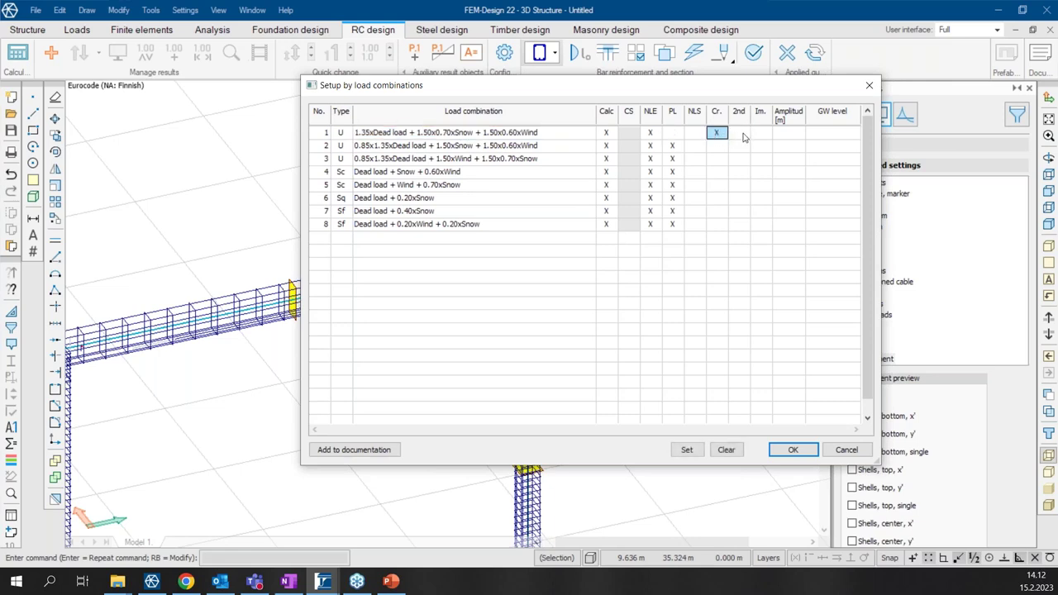
click(739, 133)
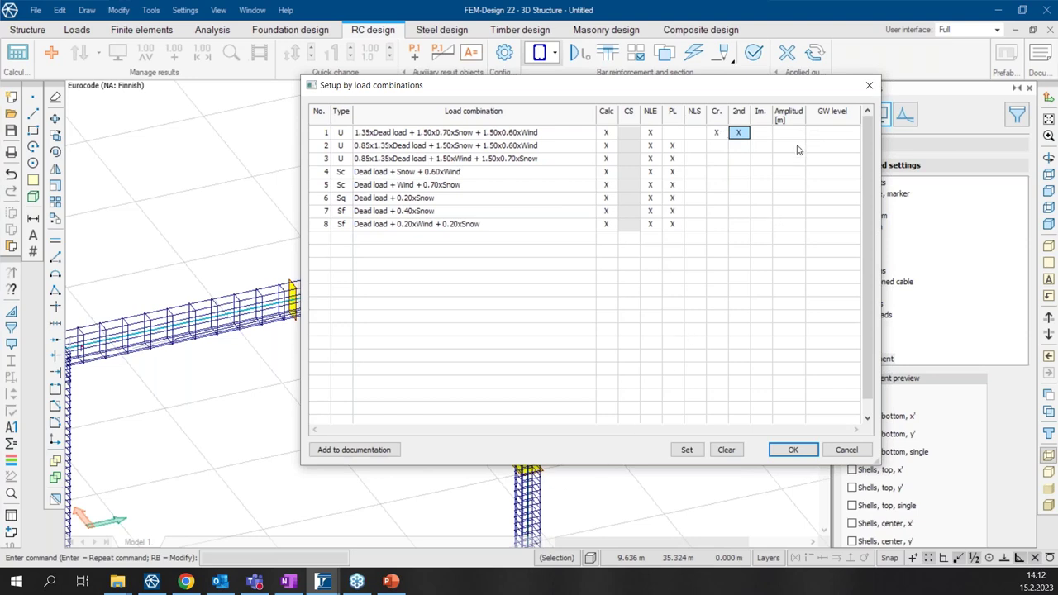
Exclude load combinations 2 to 8 from the calculation and run the load combination analysis.
click(606, 147)
click(606, 160)
click(605, 173)
click(606, 186)
click(606, 199)
click(606, 213)
click(605, 224)
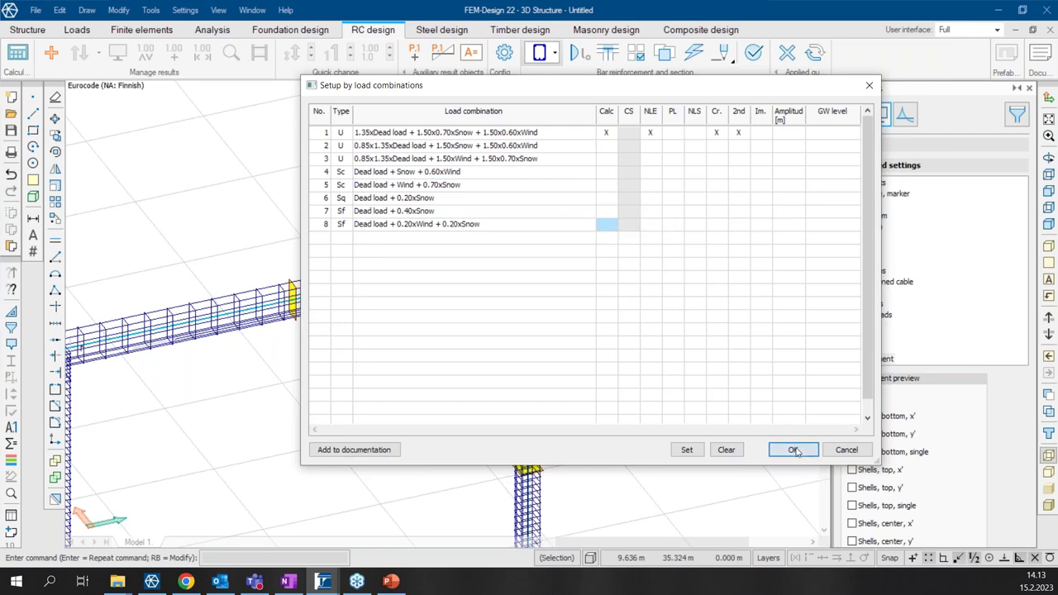
click(793, 450)
click(644, 386)
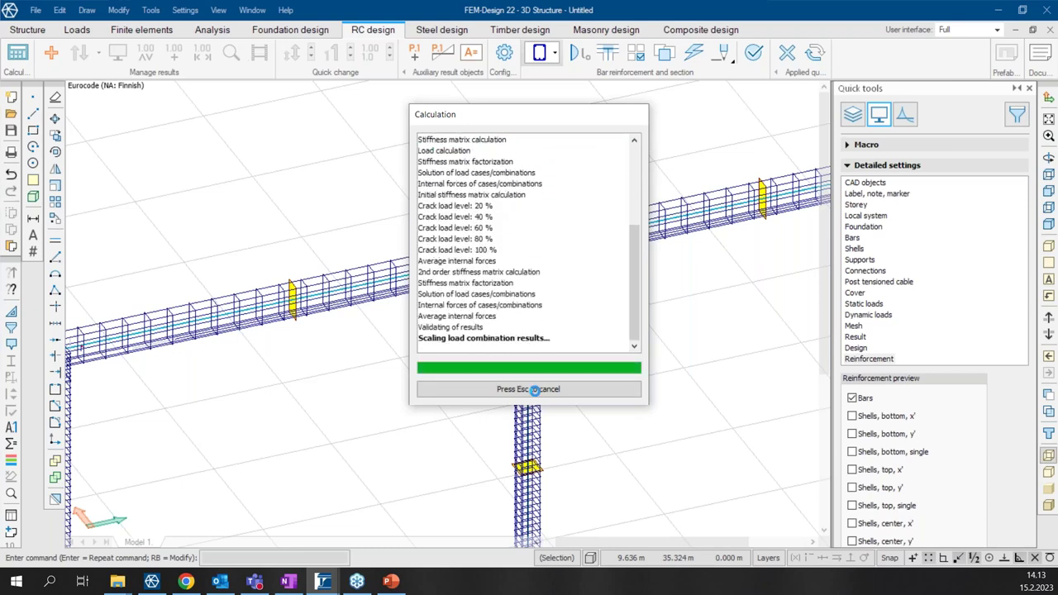
click(526, 389)
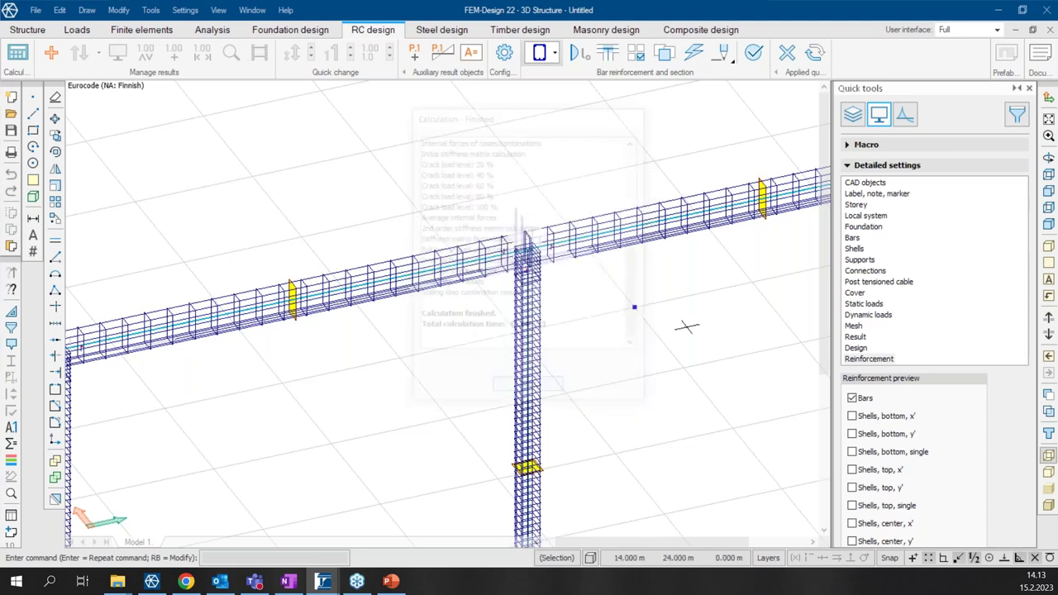
Display the translational displacements of the first load combination and examine the deformed frame.
click(905, 115)
click(890, 192)
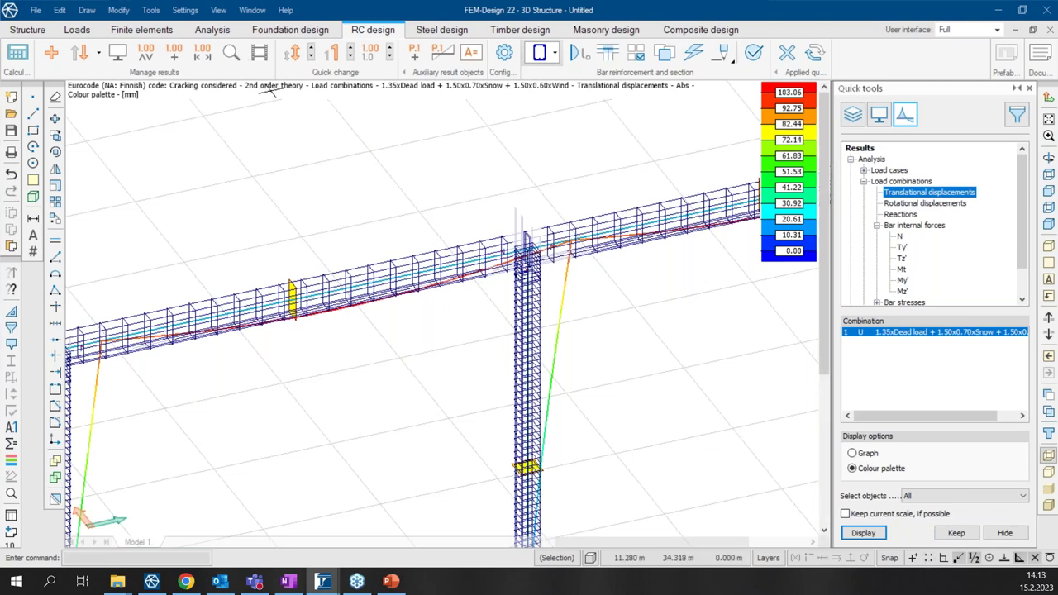
scroll(270, 91, down, 2)
middle_drag(486, 229, 643, 173)
scroll(874, 290, down, 1)
Display the maximum RC bar utilization of the load combinations and run the design check.
click(850, 291)
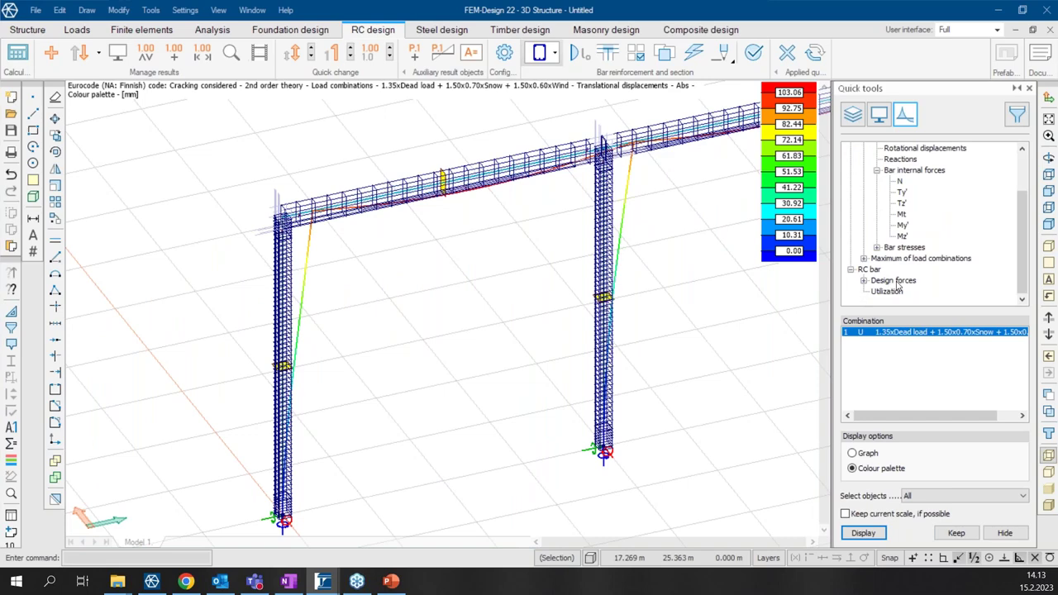
double_click(886, 291)
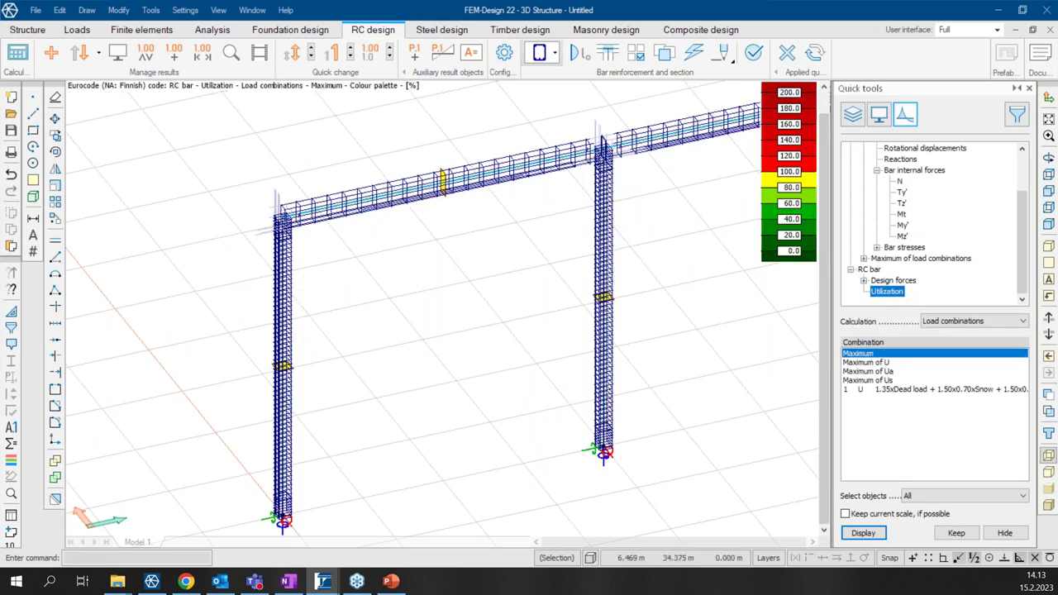
click(753, 52)
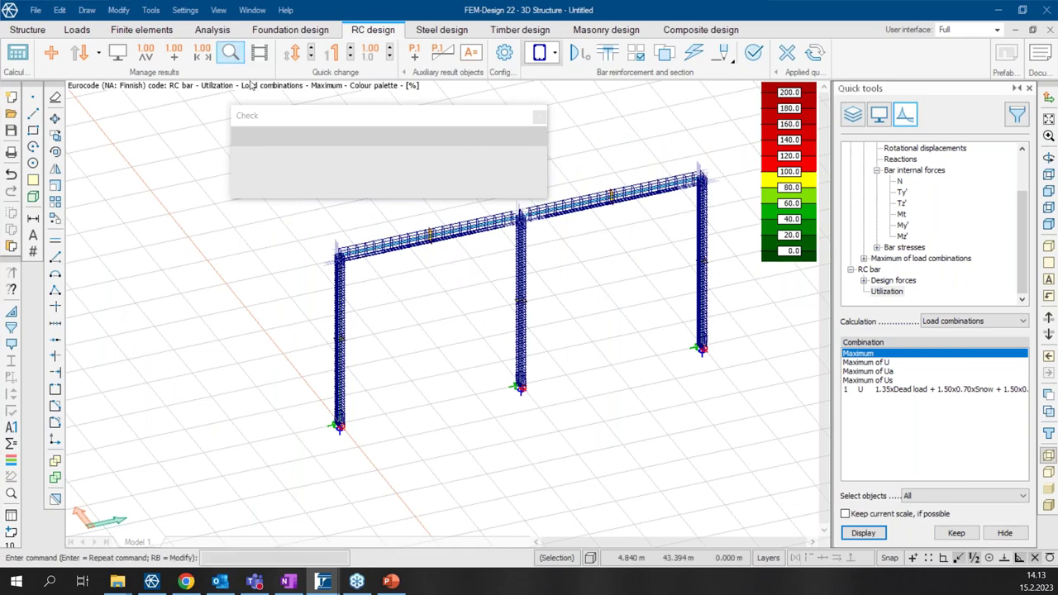
Open the detailed result of the frame's left column and examine its reinforcement, materials, second order effects and section utilization.
click(339, 339)
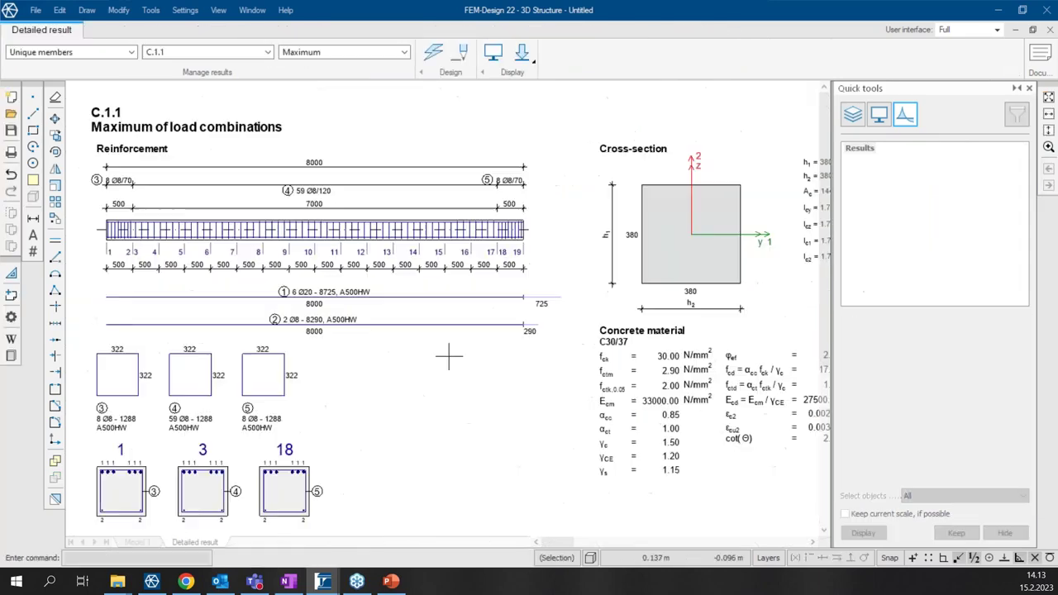
middle_drag(553, 397, 636, 316)
middle_drag(314, 323, 9, 366)
middle_drag(501, 322, 71, 350)
middle_drag(597, 331, 276, 378)
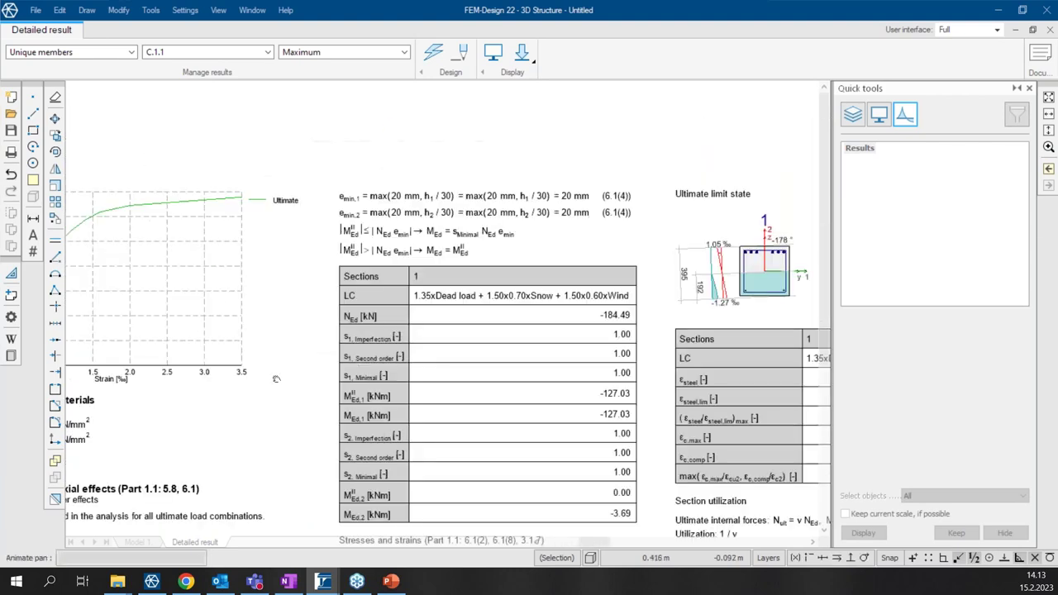
middle_drag(442, 354, 669, 265)
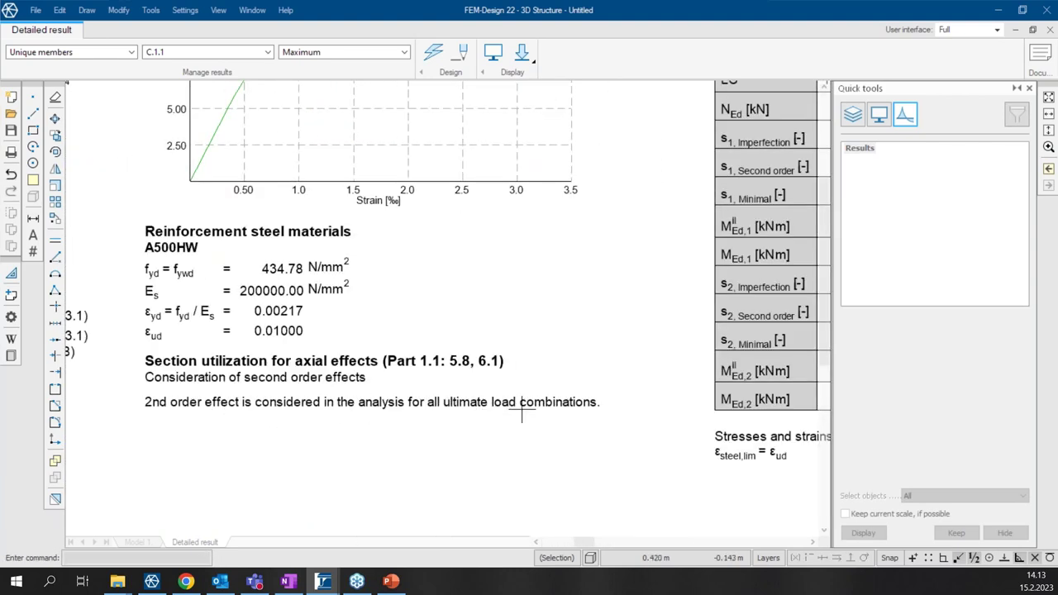
scroll(522, 411, down, 1)
scroll(567, 339, down, 1)
middle_drag(554, 299, 431, 337)
Jump to the utilization summary in the column's detailed result, review it and close the detailed result.
click(522, 52)
click(546, 249)
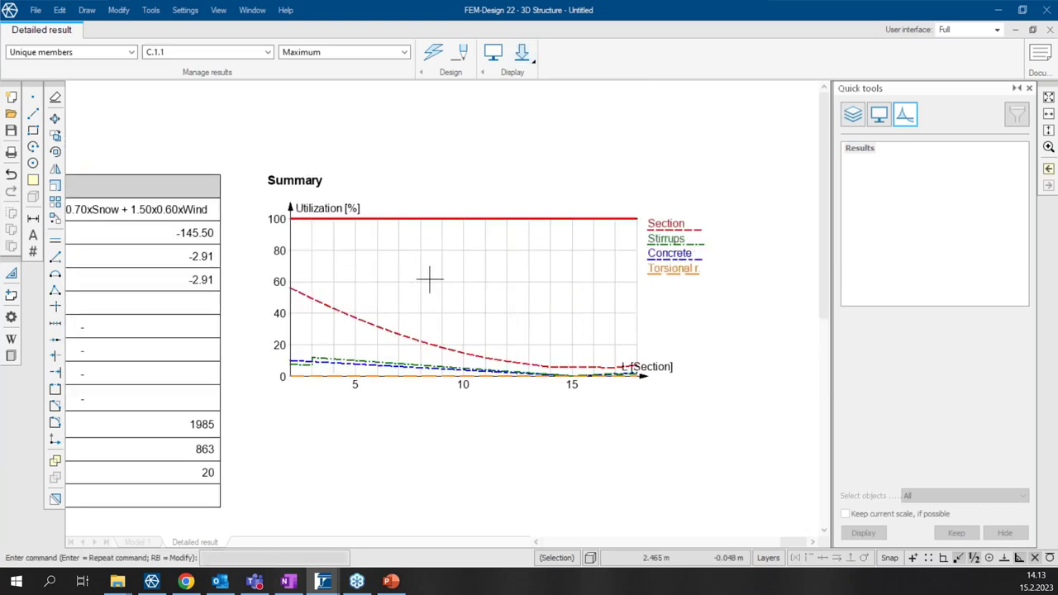
click(1050, 30)
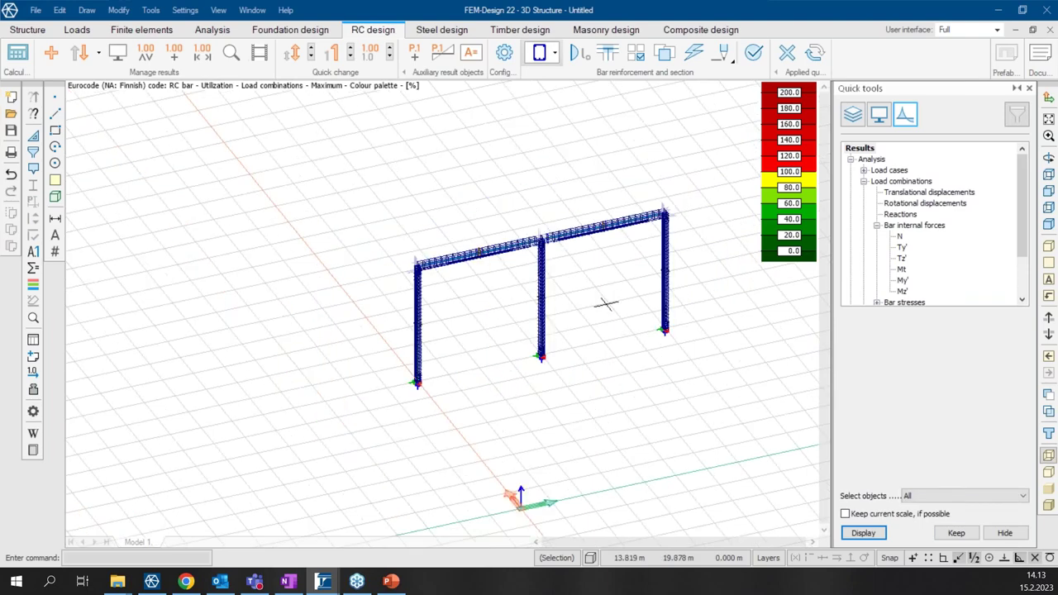
scroll(546, 233, up, 3)
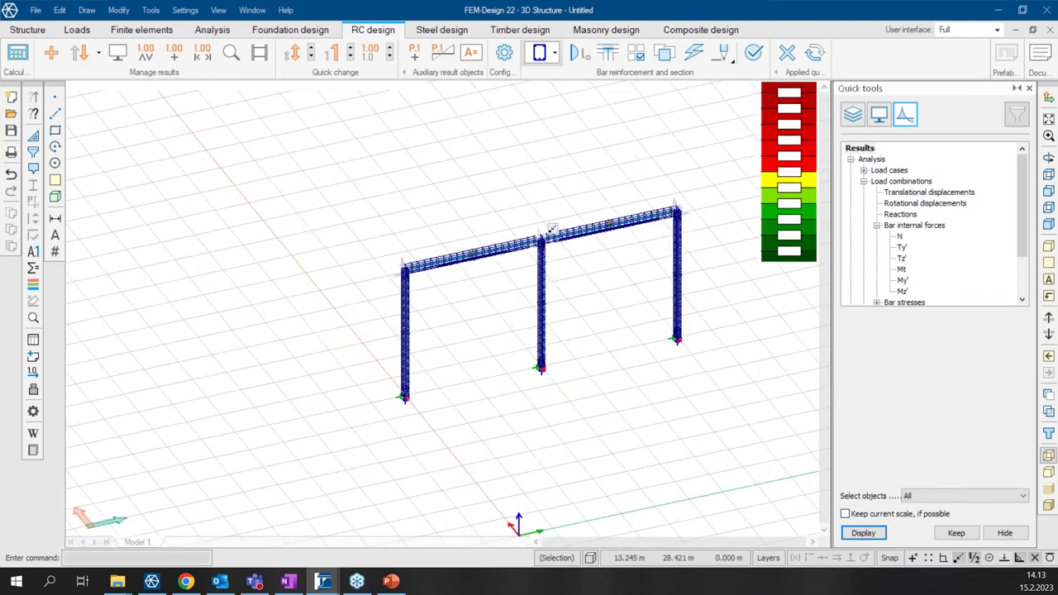
scroll(562, 265, down, 3)
middle_drag(621, 300, 556, 340)
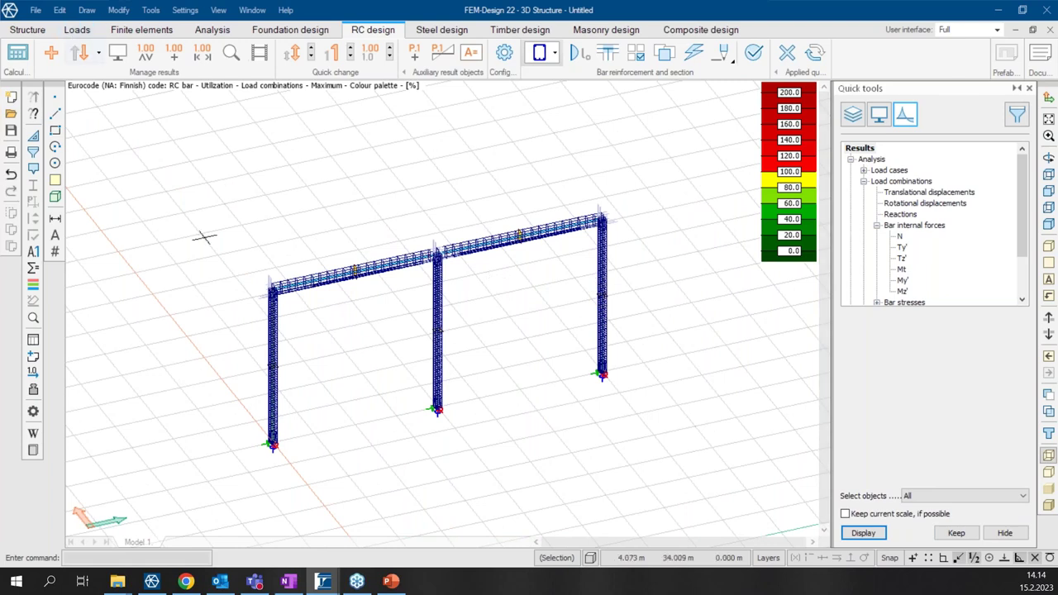
key(alt+Tab)
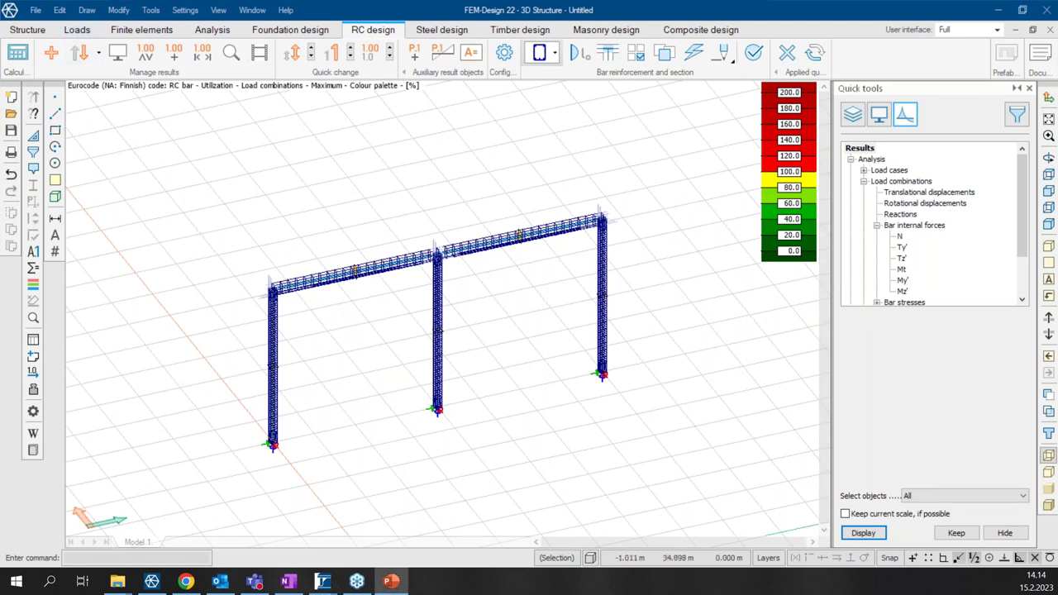
Start opening a model file and limit the file type to IFC files (*.ifc).
click(36, 10)
click(66, 48)
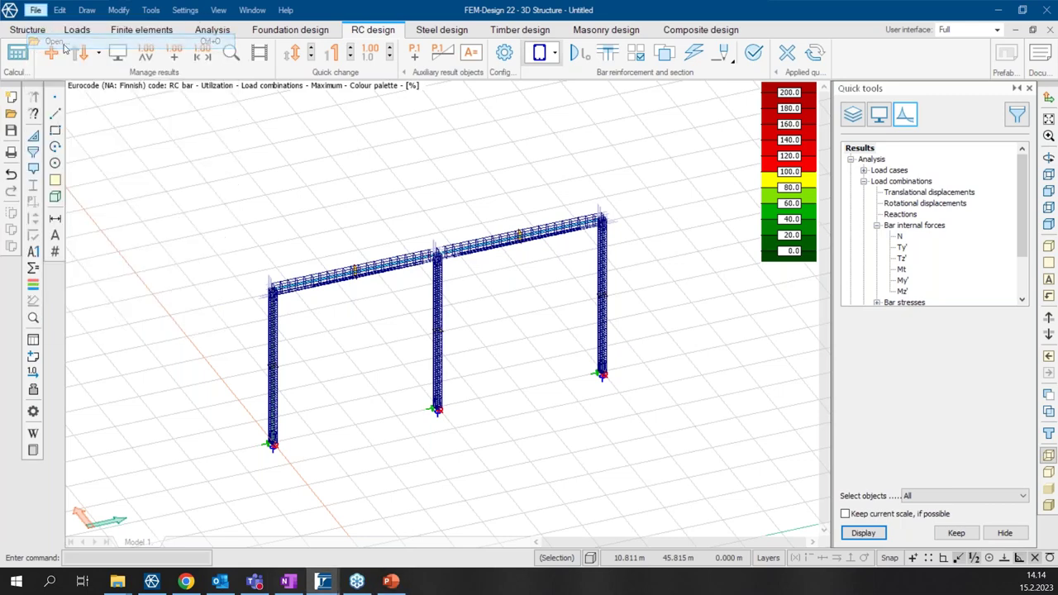
click(461, 419)
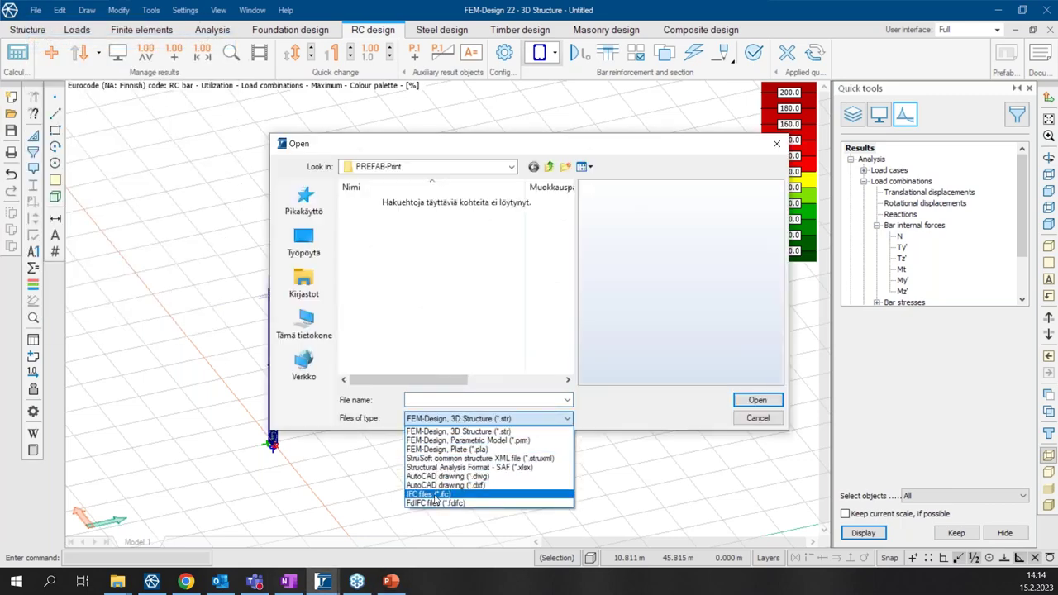
click(429, 494)
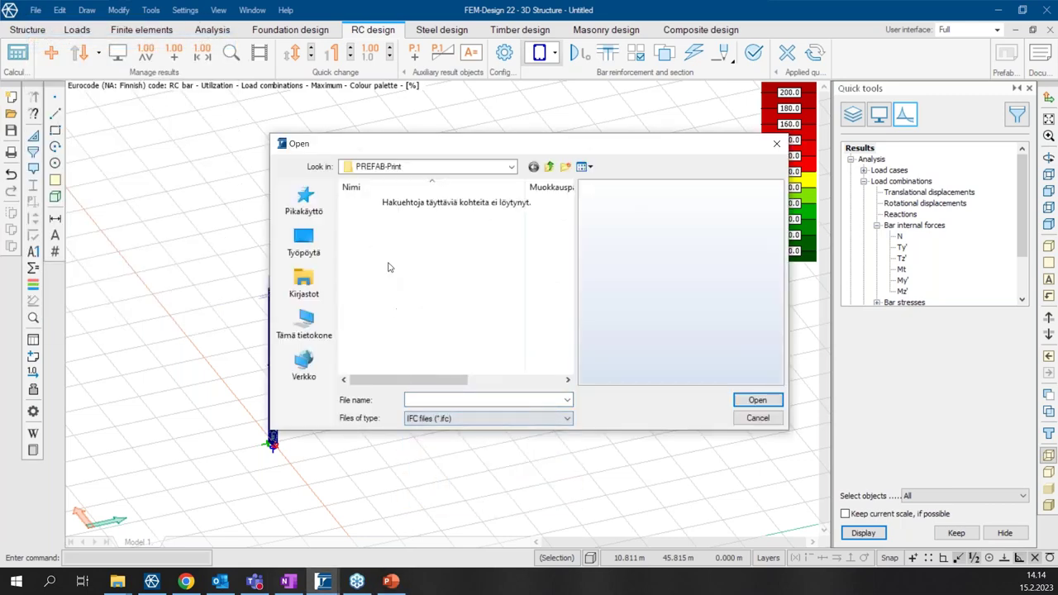
Browse to the webinars folder inside Tiedostot, StruSoft, Koulutukset.
click(303, 324)
scroll(472, 314, down, 3)
double_click(411, 243)
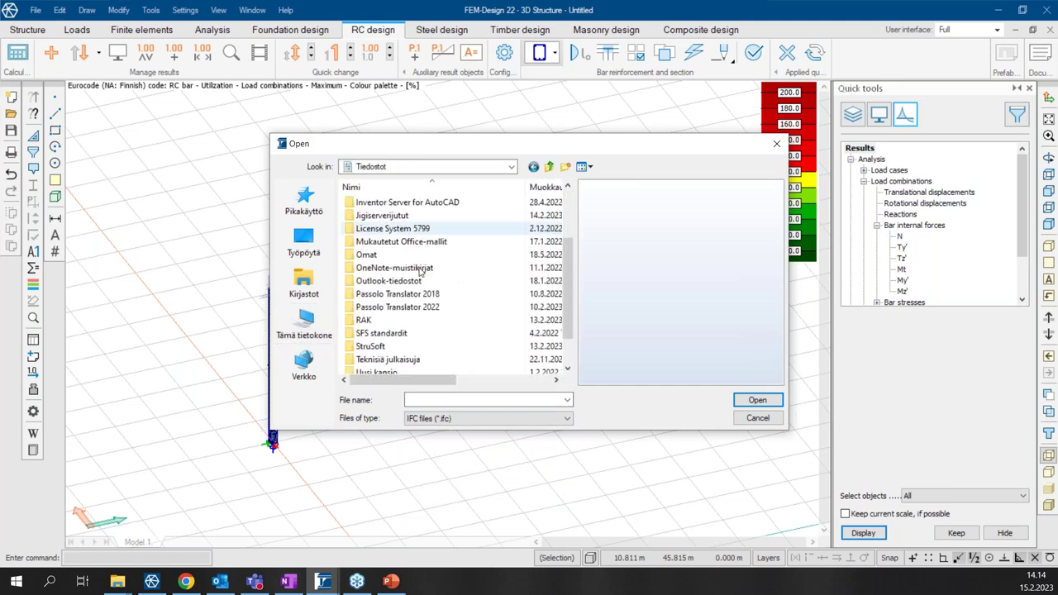
scroll(397, 289, down, 2)
double_click(385, 295)
scroll(398, 322, down, 1)
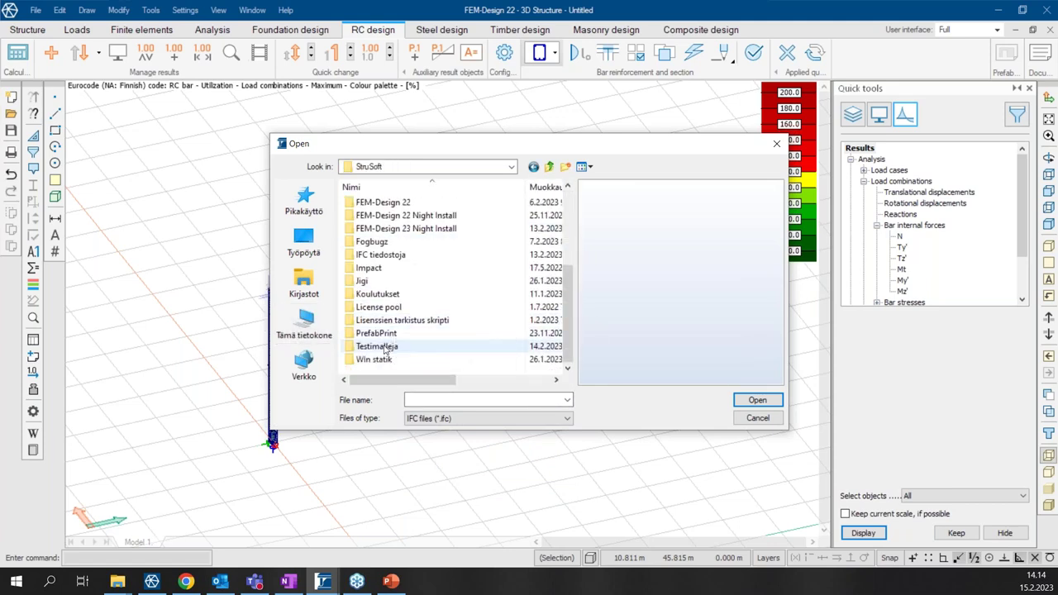
double_click(382, 294)
double_click(385, 321)
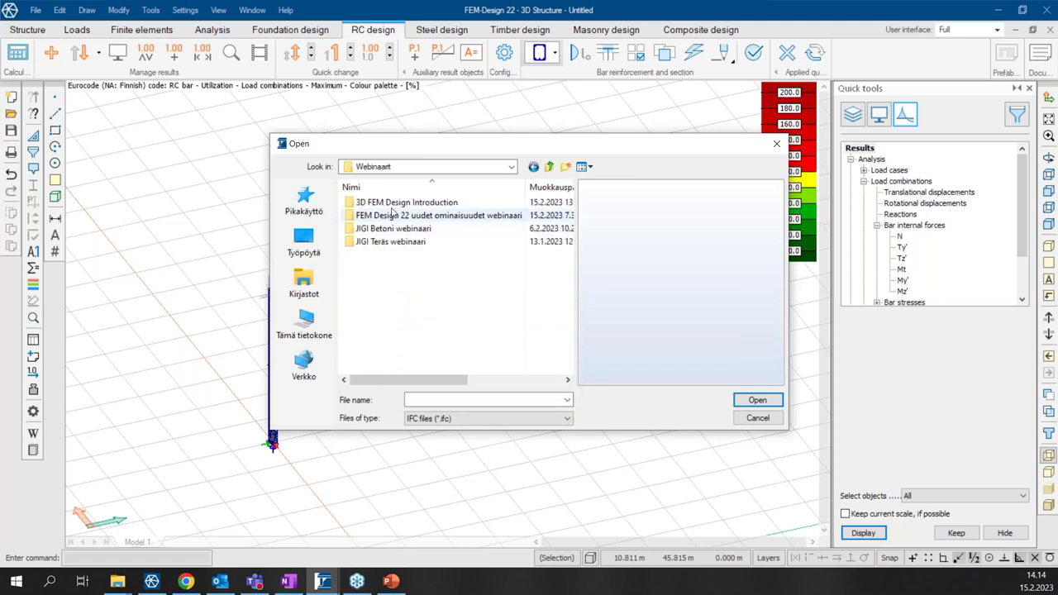
Open the IFC file Puukerrostalo from the 3D FEM Design Introduction folder.
double_click(386, 203)
click(382, 232)
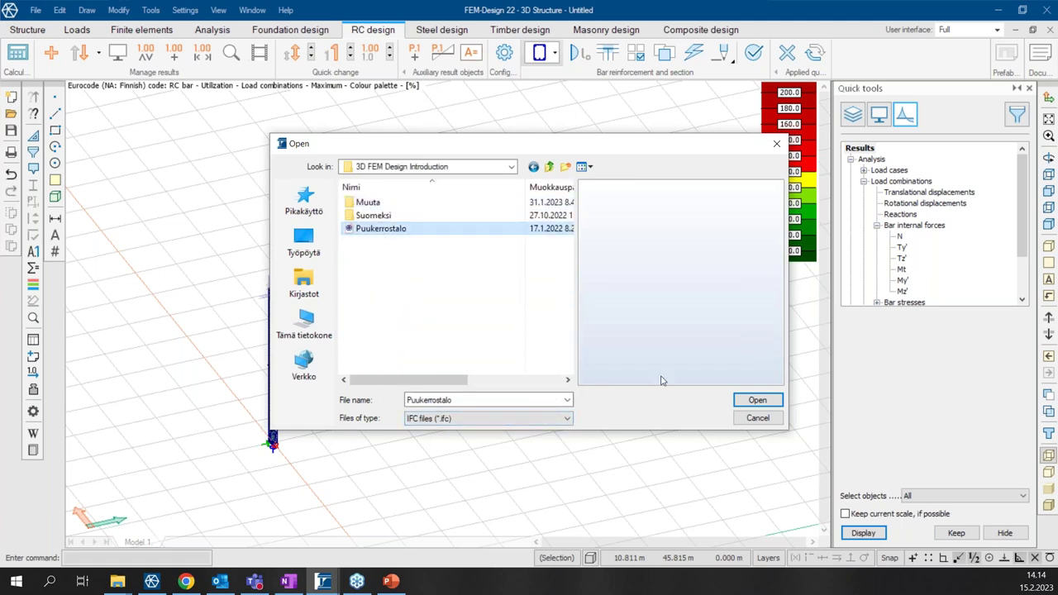
click(755, 401)
click(541, 274)
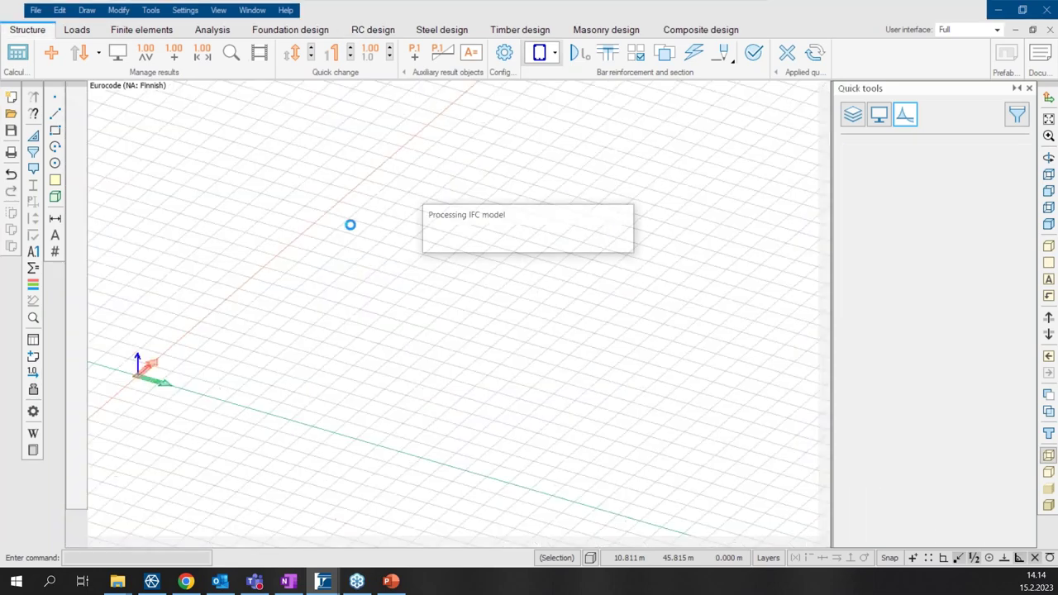
Review the IFC import settings for layers, elements, materials and sections, import the model with them and dismiss the messages.
click(408, 71)
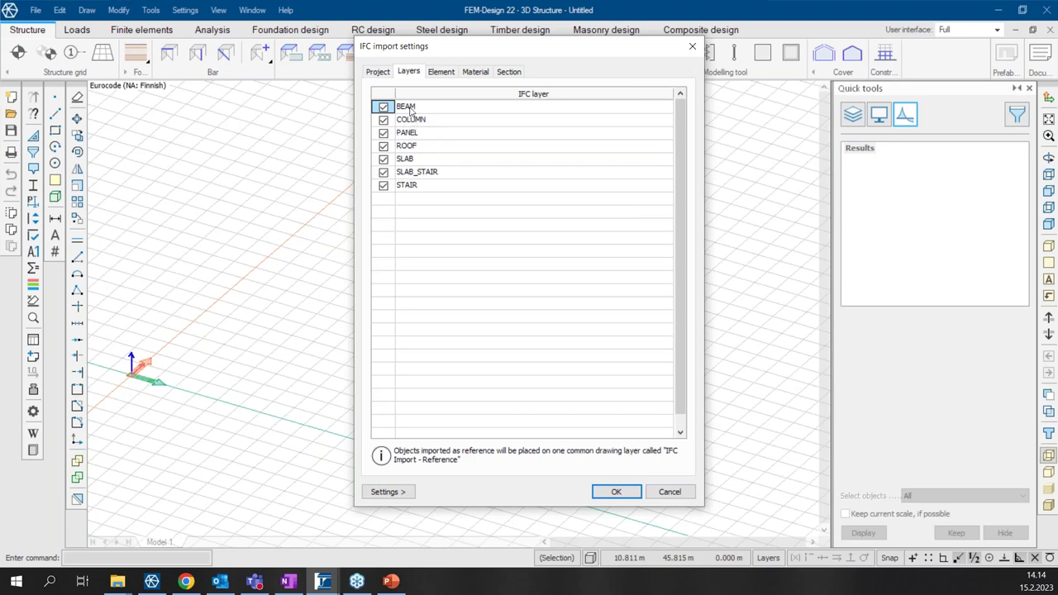
click(440, 73)
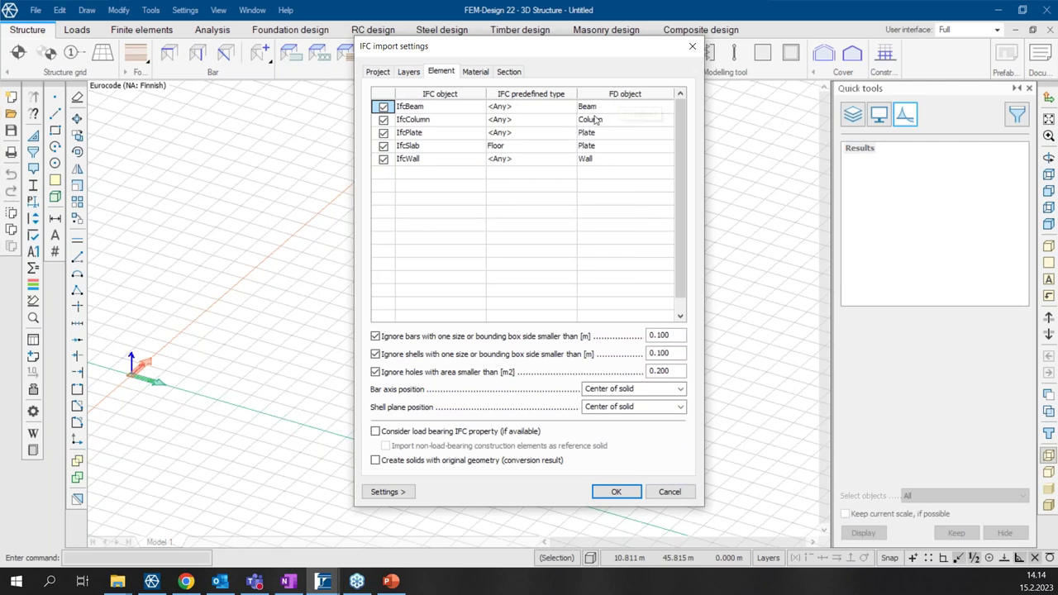
click(475, 72)
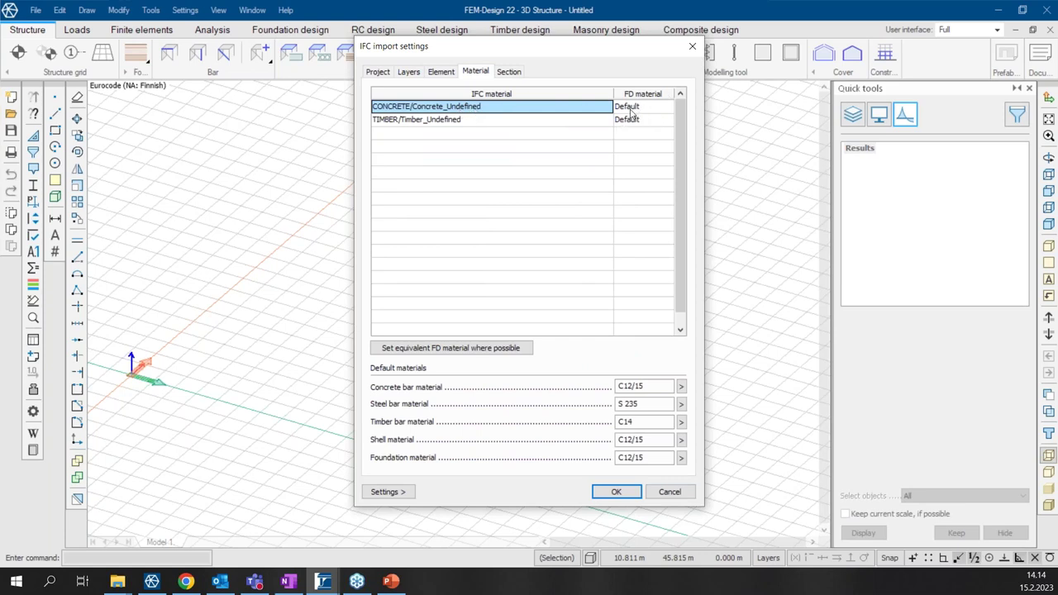
click(509, 72)
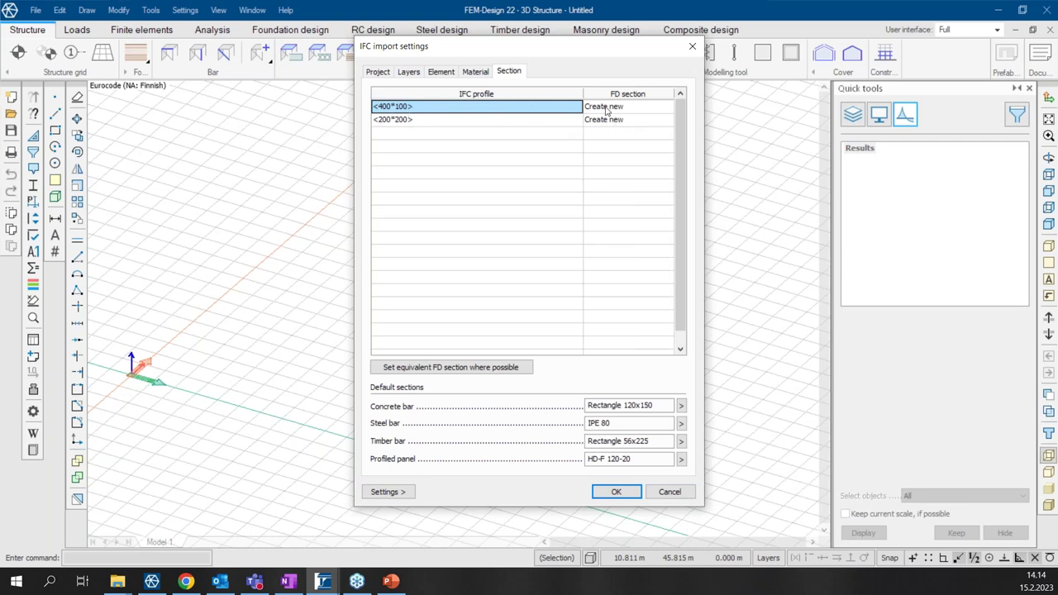
click(626, 492)
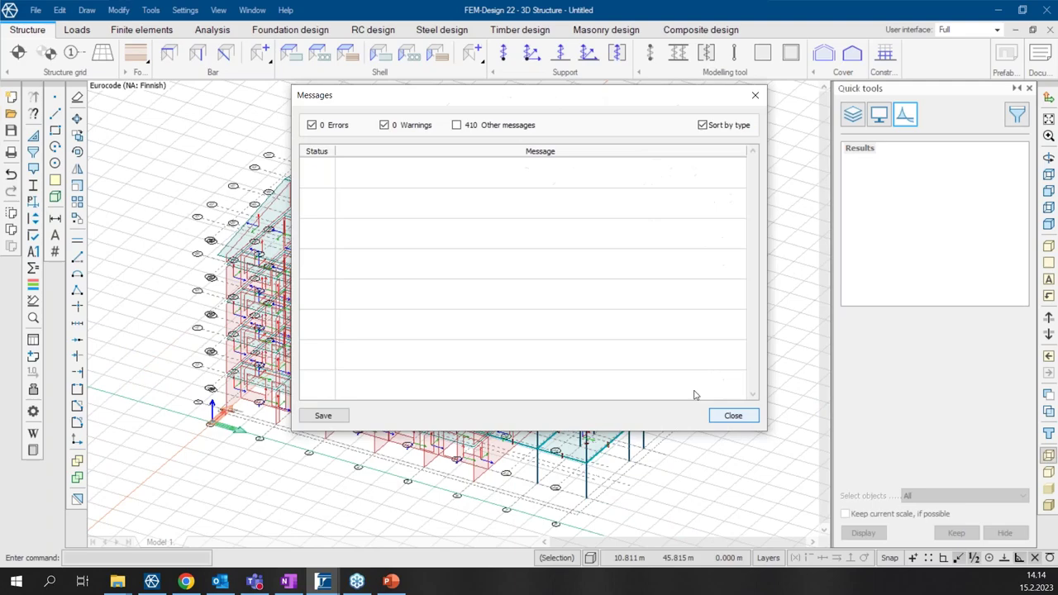
click(733, 416)
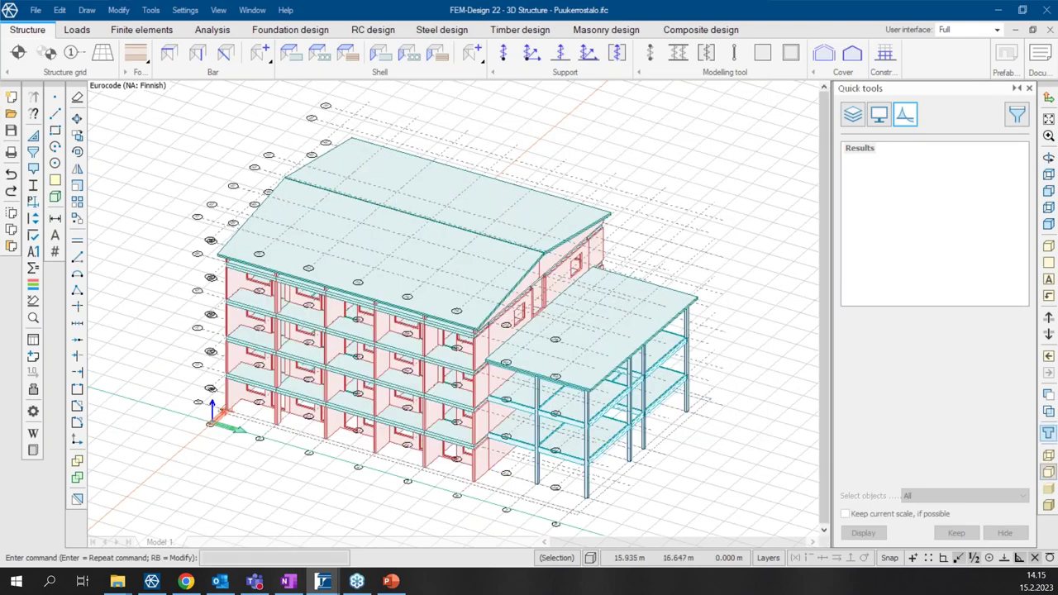
Inspect the imported building from several sides, including the gable wall, floors and the column-supported extension.
scroll(546, 351, down, 2)
shift+middle_drag(545, 351, 476, 392)
scroll(257, 322, up, 10)
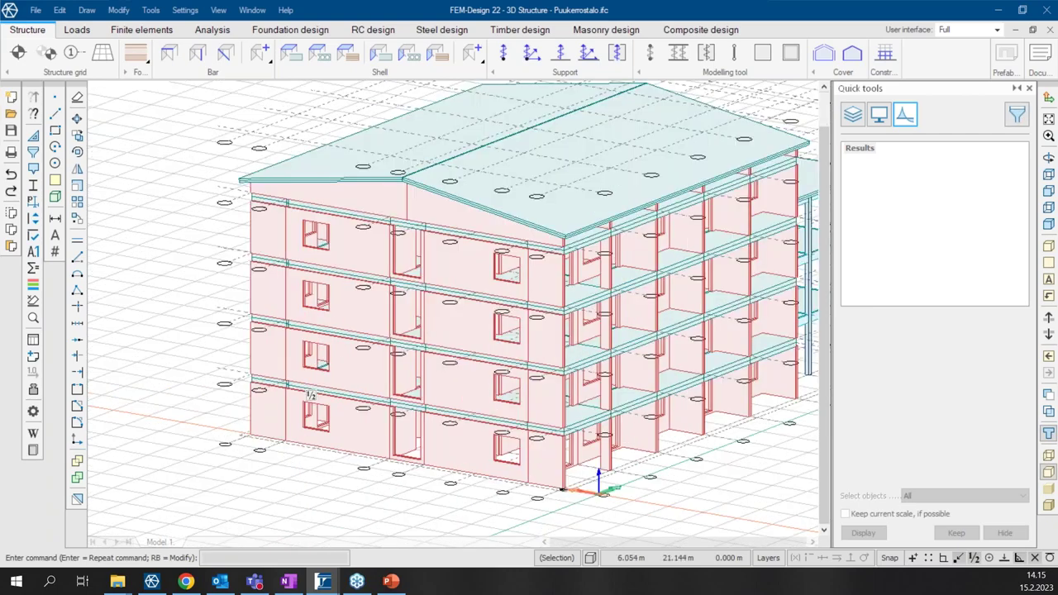
scroll(608, 342, down, 5)
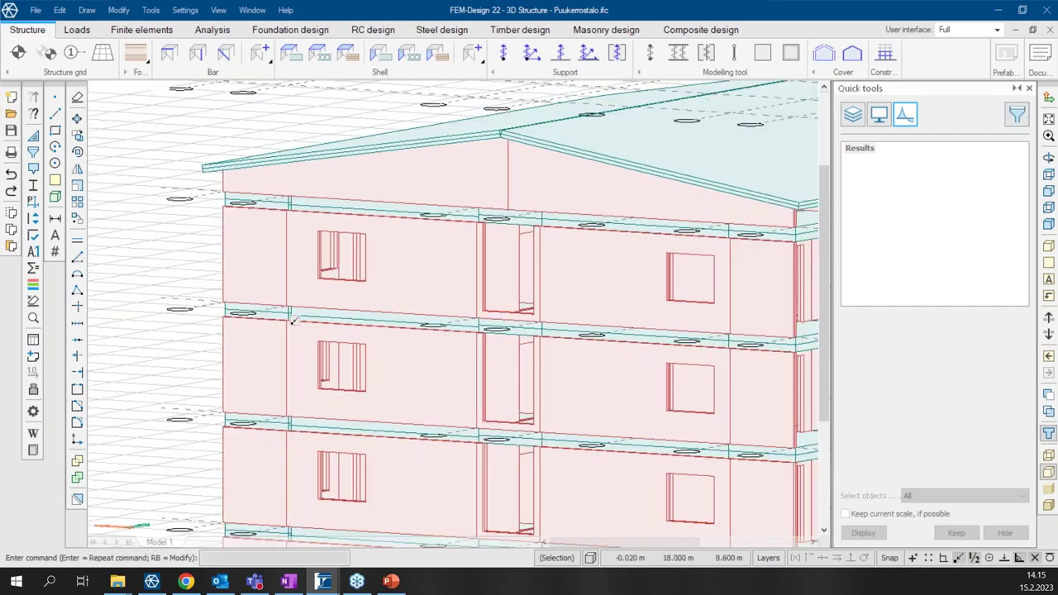
middle_drag(609, 342, 485, 231)
scroll(484, 232, down, 3)
shift+middle_drag(607, 274, 377, 296)
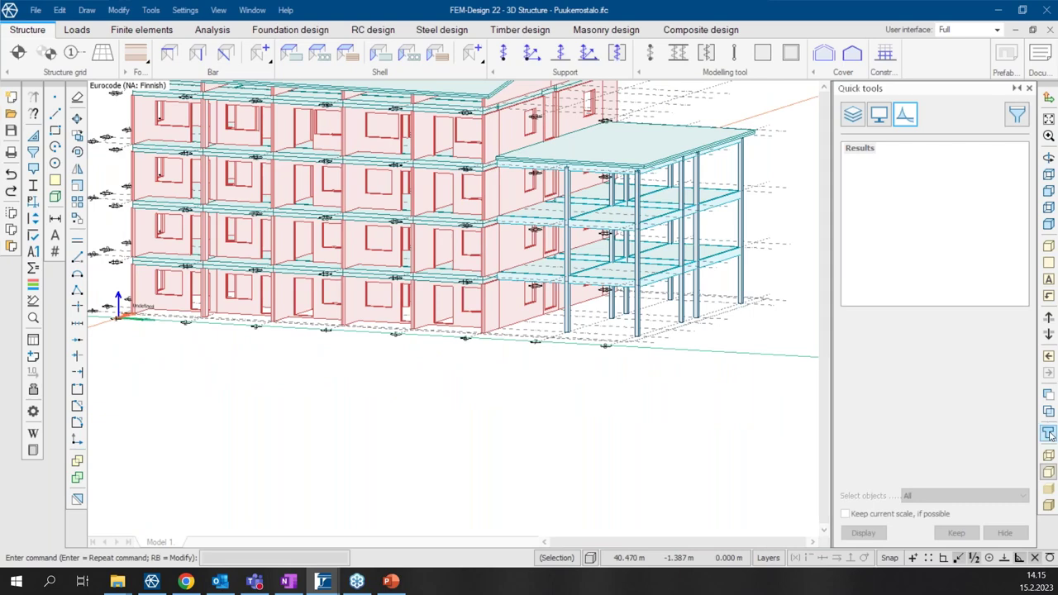
Display the analytical model instead of the physical one, with hidden lines removed.
click(1048, 456)
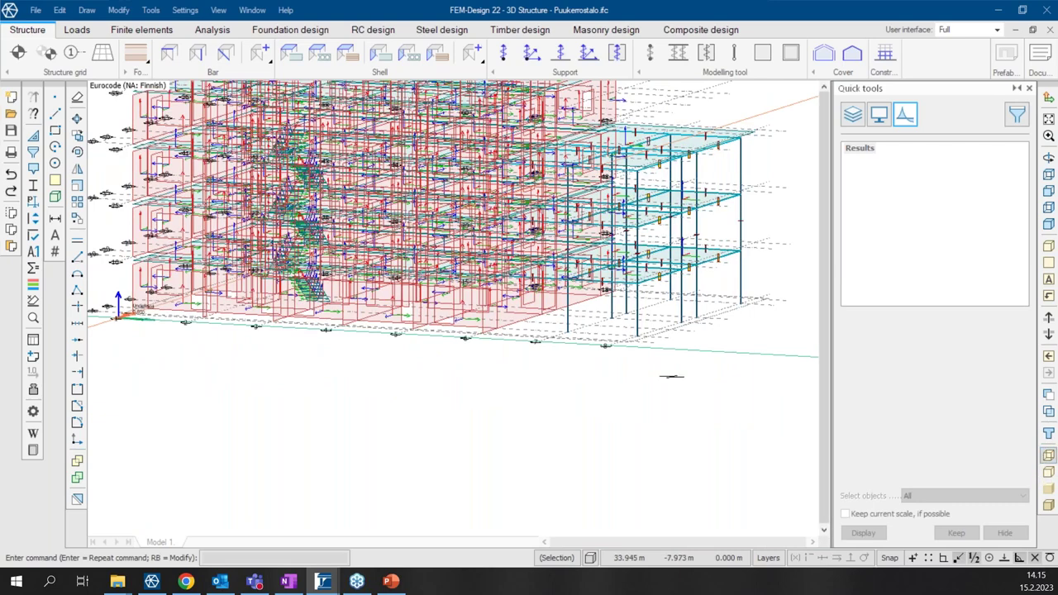
click(1048, 472)
middle_drag(455, 366, 642, 391)
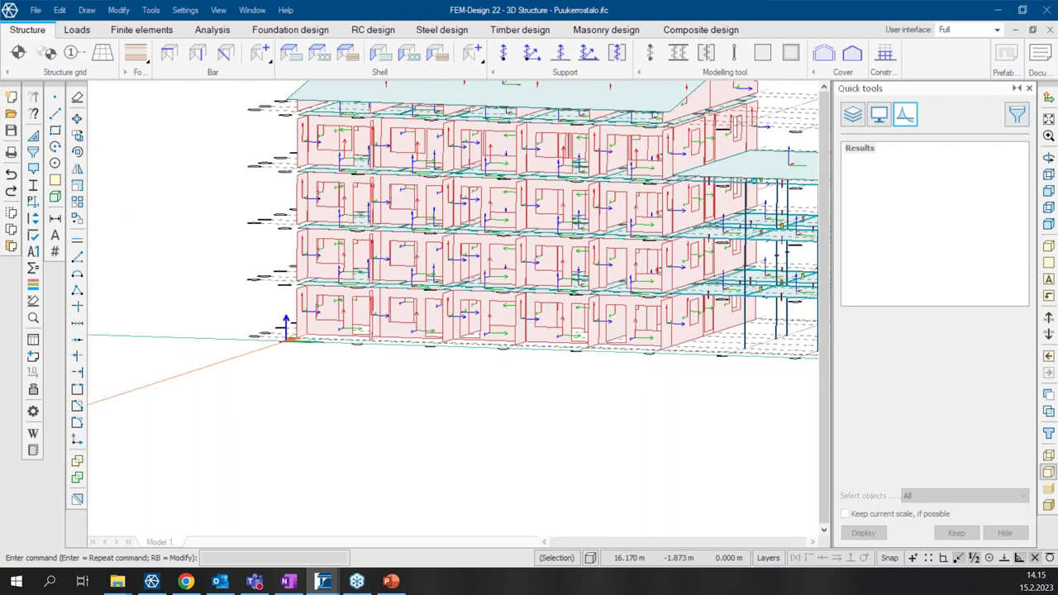
Examine how the analytical wall and floor planes meet at the storey levels and wall ends in elevation.
scroll(344, 289, up, 10)
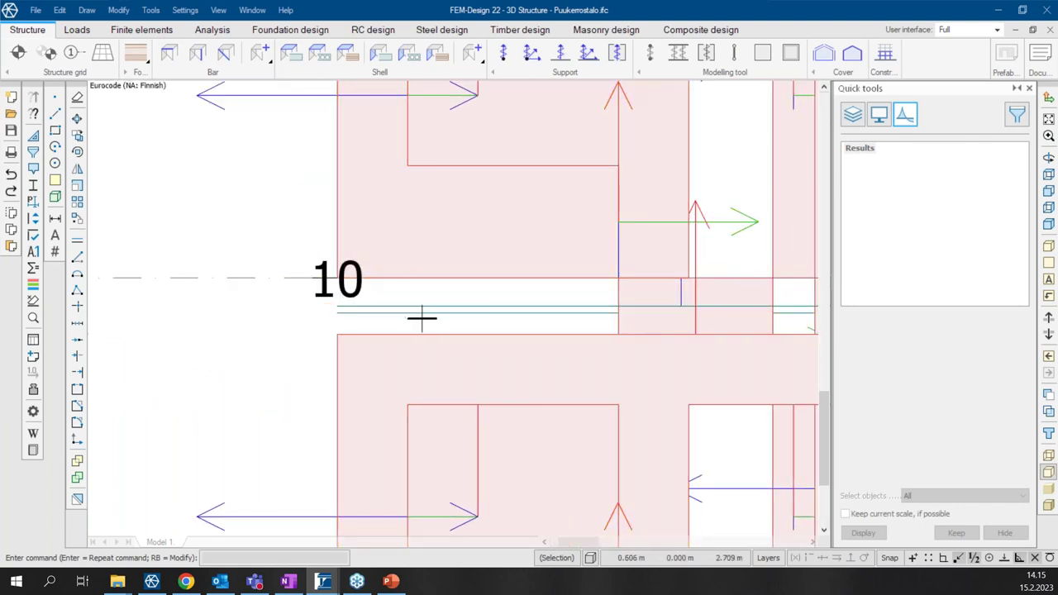
scroll(415, 306, up, 5)
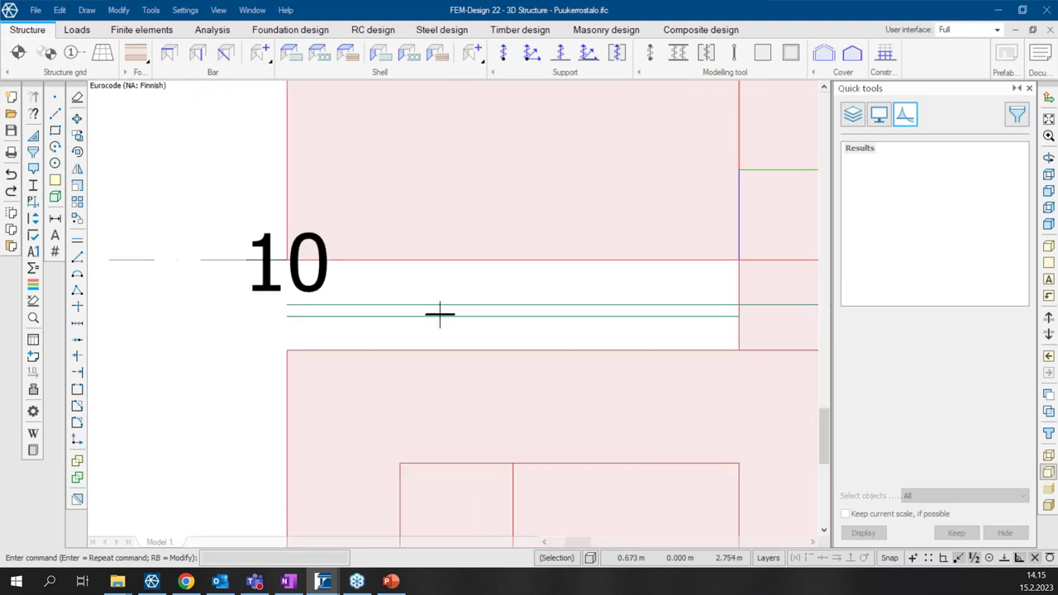
scroll(438, 313, down, 6)
scroll(551, 300, down, 5)
scroll(306, 210, up, 6)
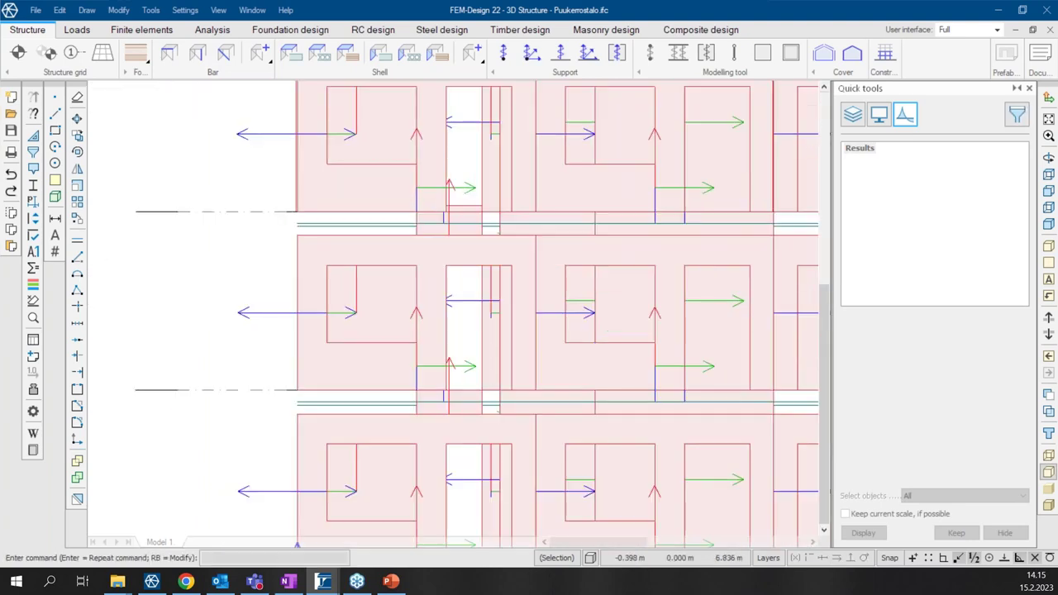
scroll(306, 210, up, 3)
middle_drag(289, 187, 325, 362)
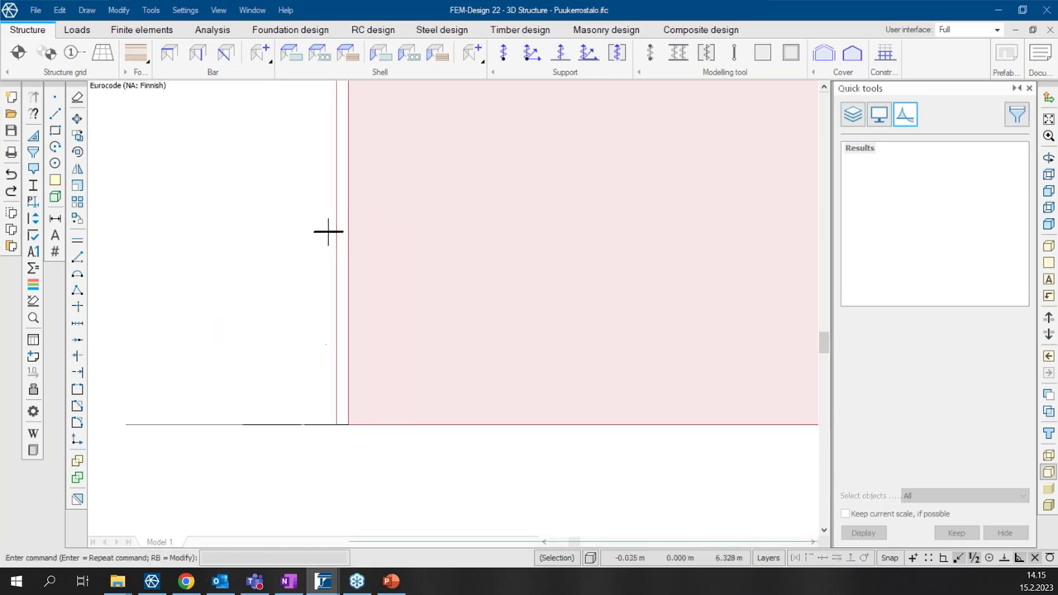
scroll(347, 224, down, 1)
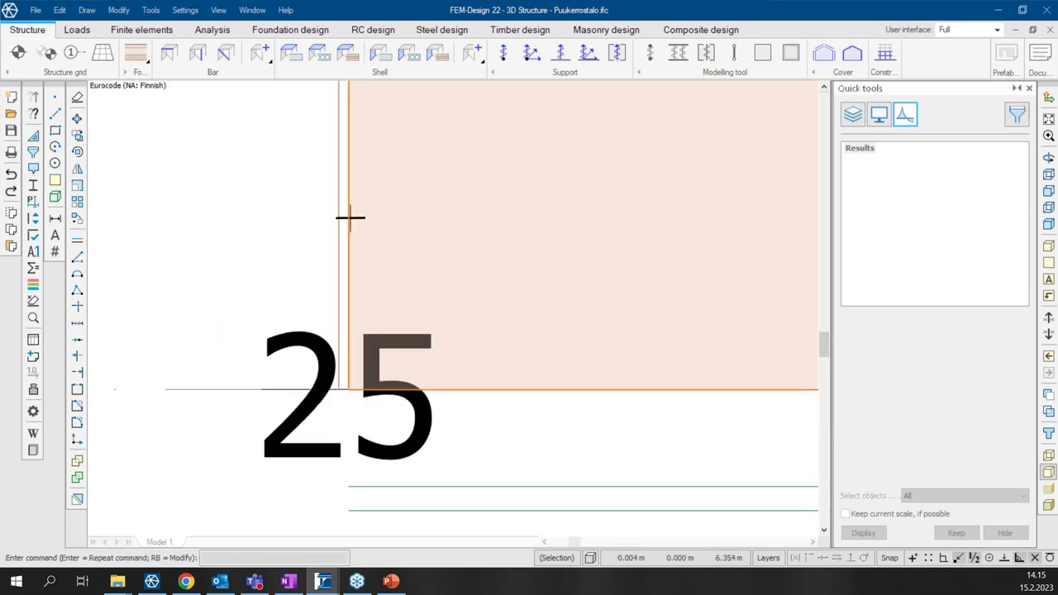
scroll(347, 217, down, 2)
scroll(480, 213, down, 4)
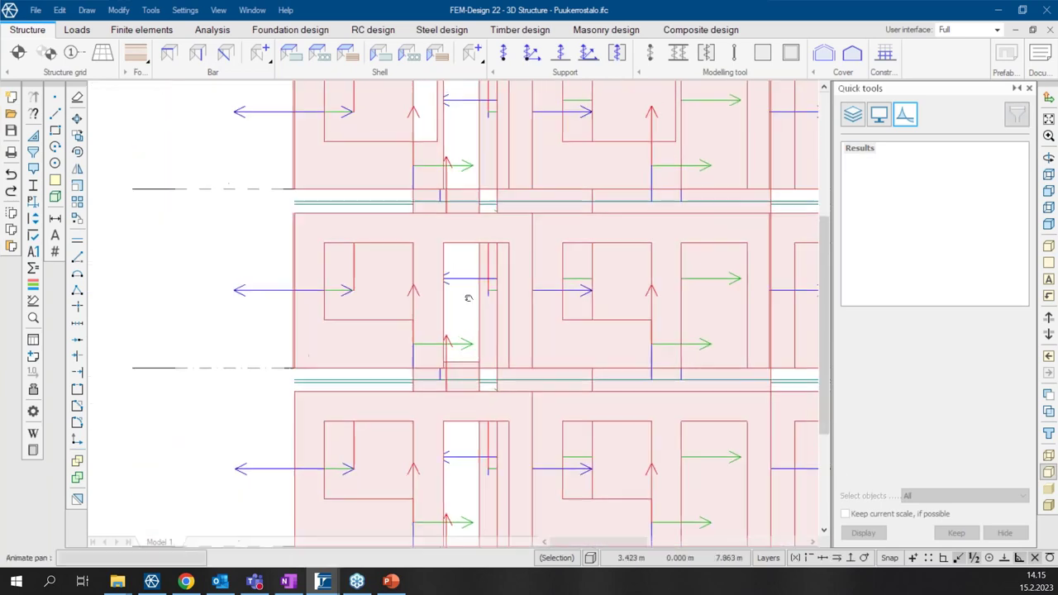
scroll(314, 264, down, 2)
middle_drag(314, 265, 243, 309)
scroll(247, 267, up, 8)
middle_drag(355, 319, 363, 339)
scroll(363, 339, down, 7)
scroll(583, 368, down, 5)
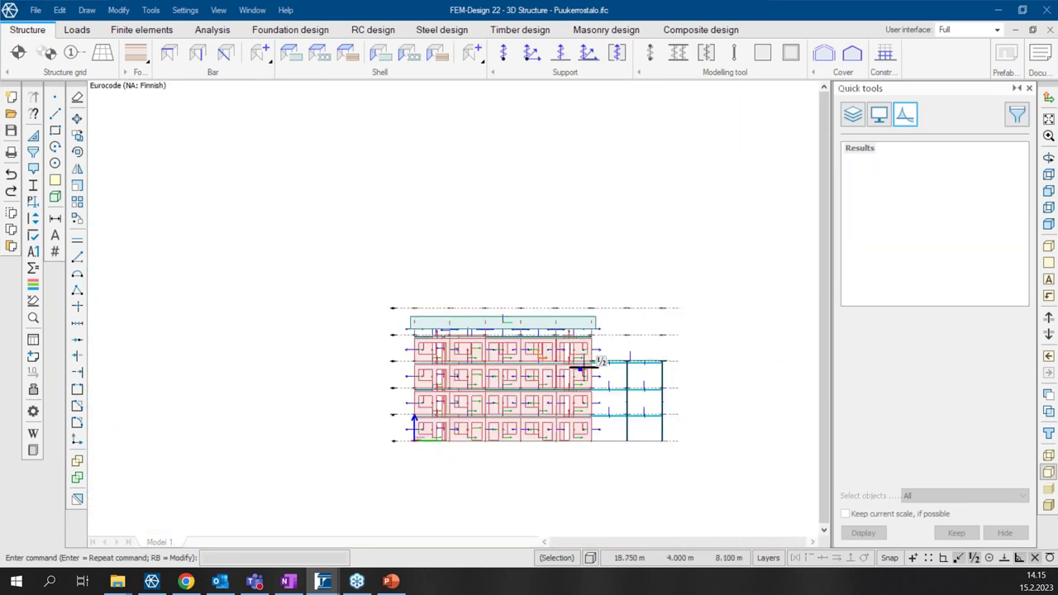
Erase the duplicate lettered and numbered grid axes above ground level in the elevation view.
key(t)
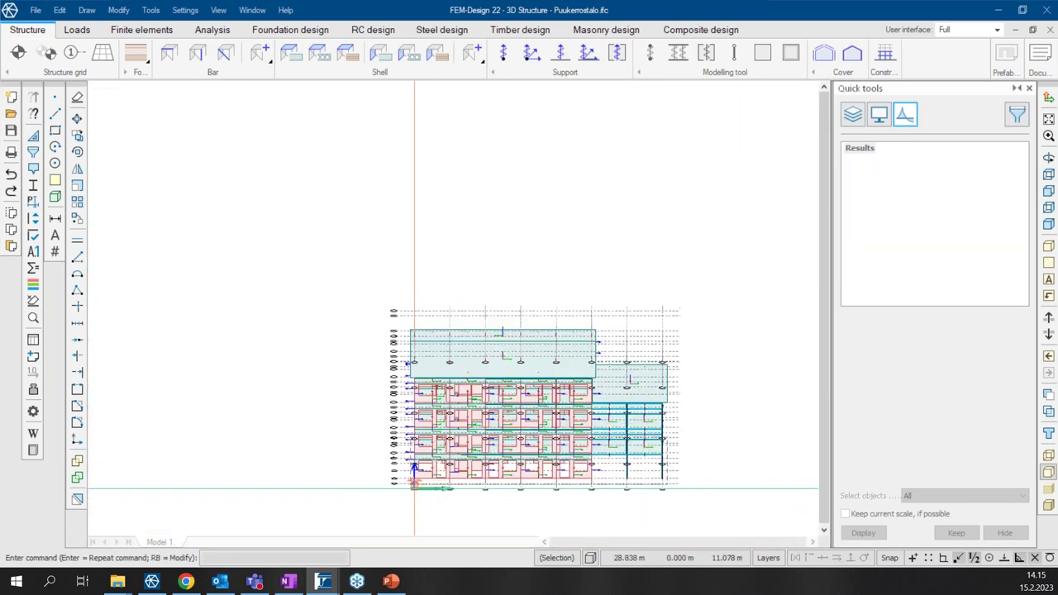
key(f)
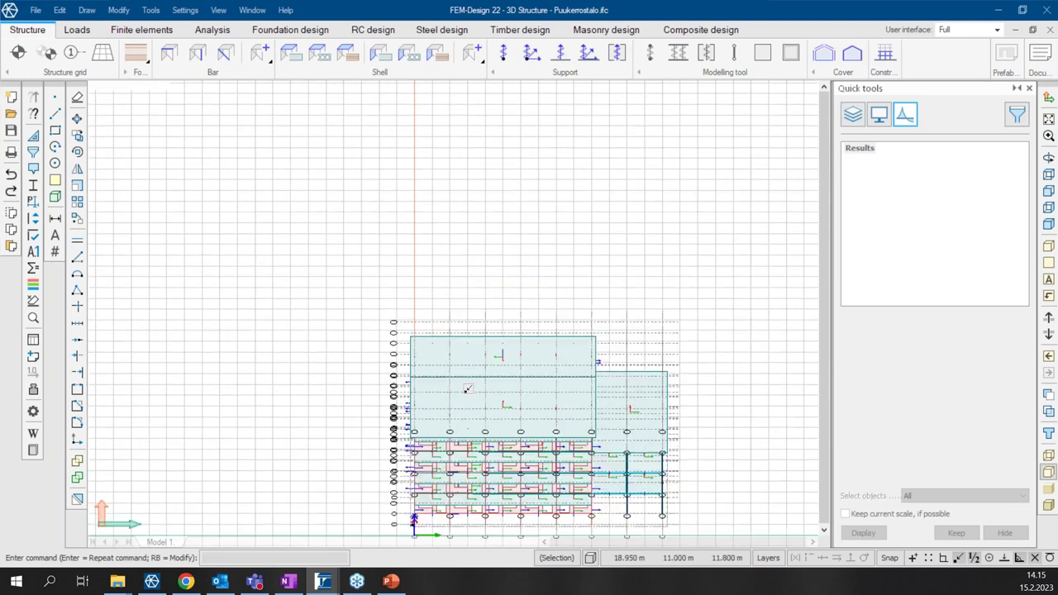
scroll(375, 404, up, 4)
right_click(363, 359)
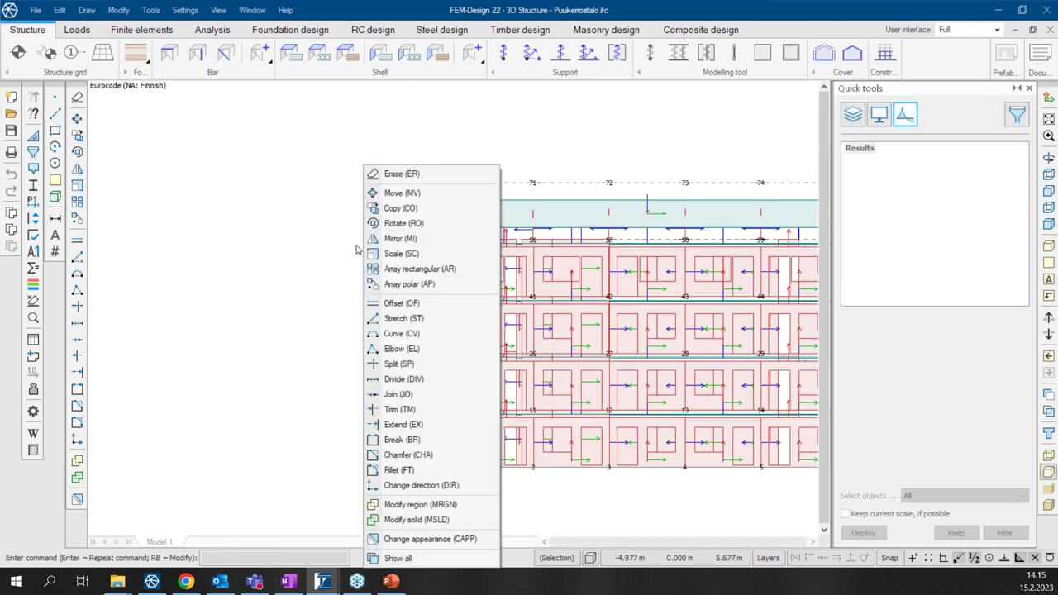
click(401, 173)
drag(425, 496, 352, 146)
middle_drag(549, 245, 297, 223)
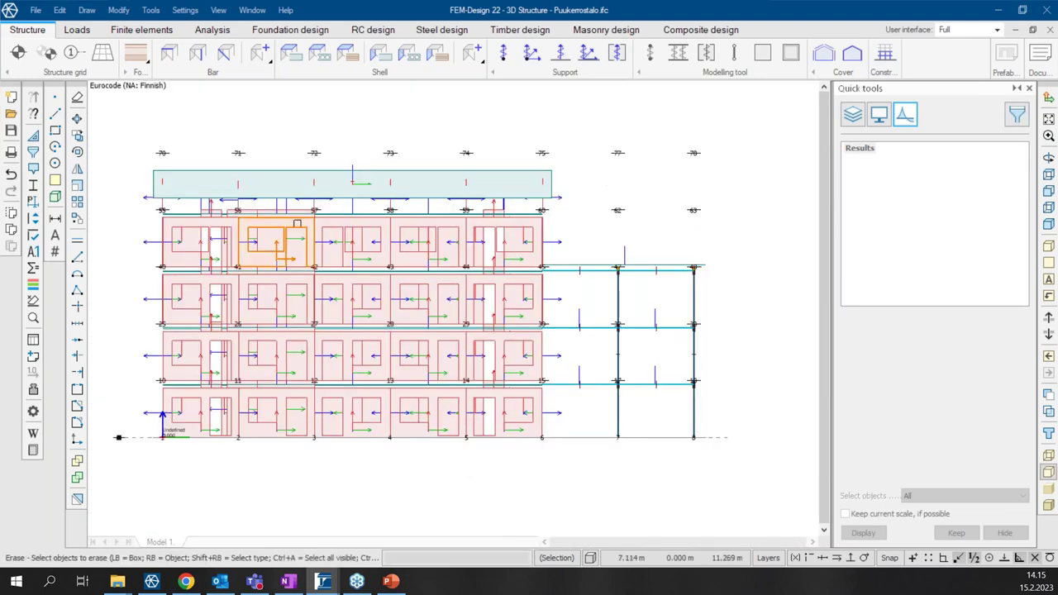
key(s)
drag(694, 408, 617, 135)
In a wireframe plan view, erase the stair flights and landing in the stairwell between axes C and D.
mouse_move(496, 253)
shift+middle_down()
mouse_move(576, 333)
mouse_move(524, 361)
mouse_move(570, 405)
shift+middle_up()
click(1048, 471)
click(1048, 457)
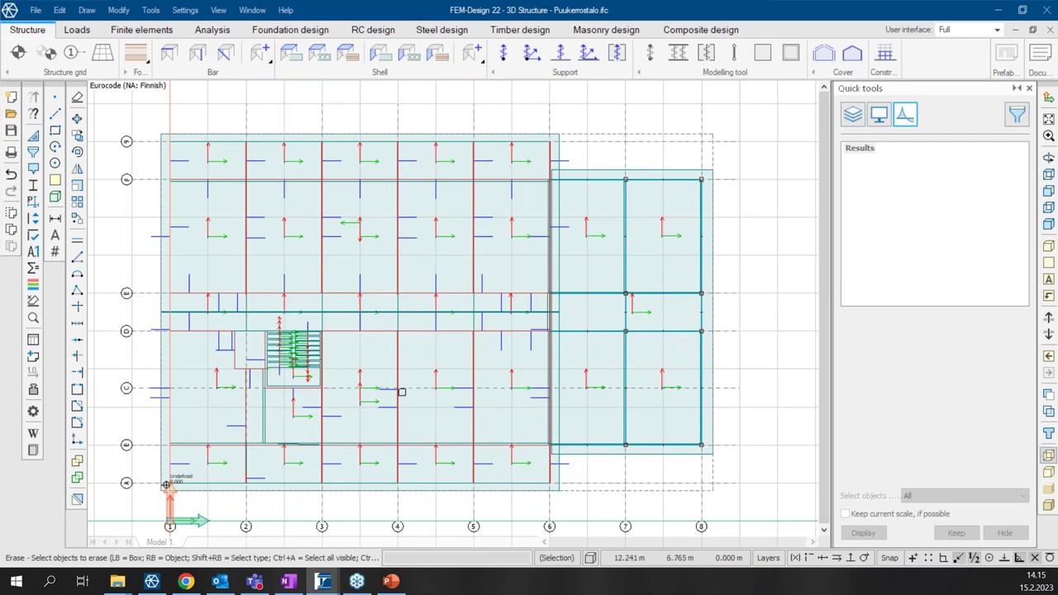
scroll(347, 375, up, 6)
middle_drag(405, 355, 516, 360)
scroll(517, 361, down, 5)
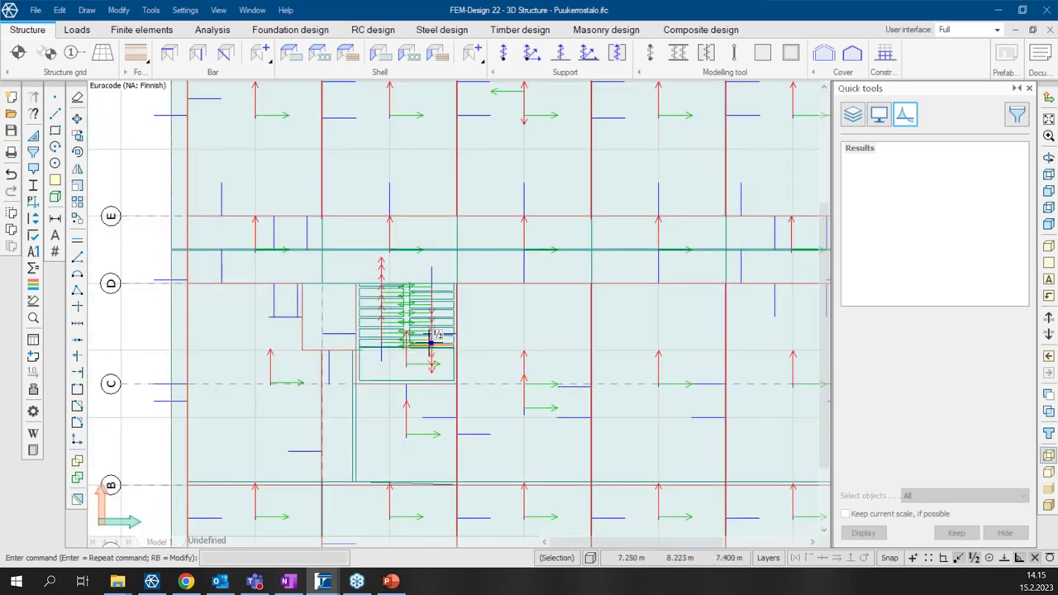
right_click(130, 308)
click(166, 173)
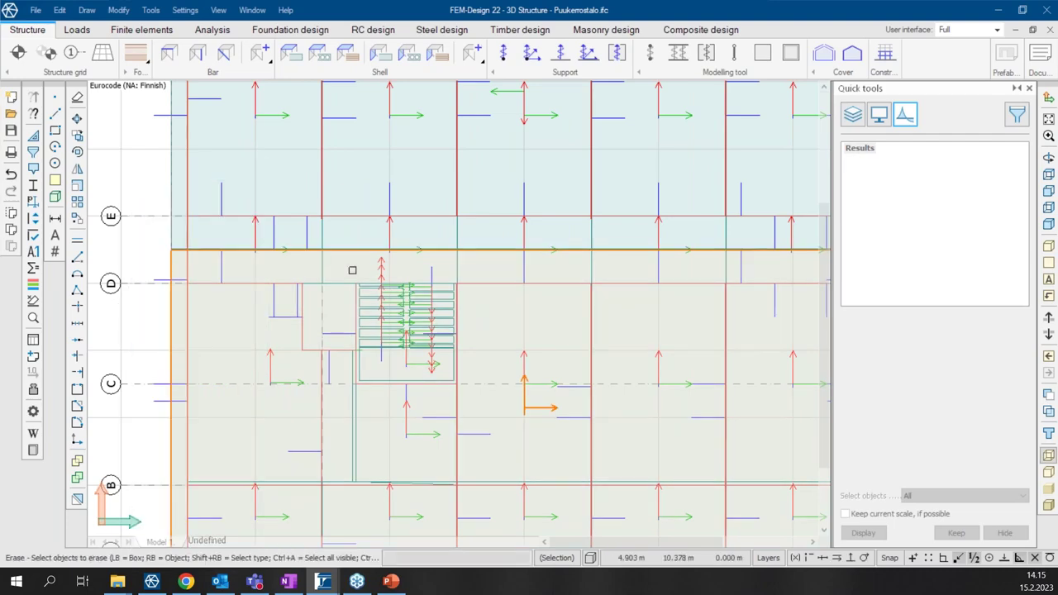
scroll(353, 270, up, 3)
click(356, 273)
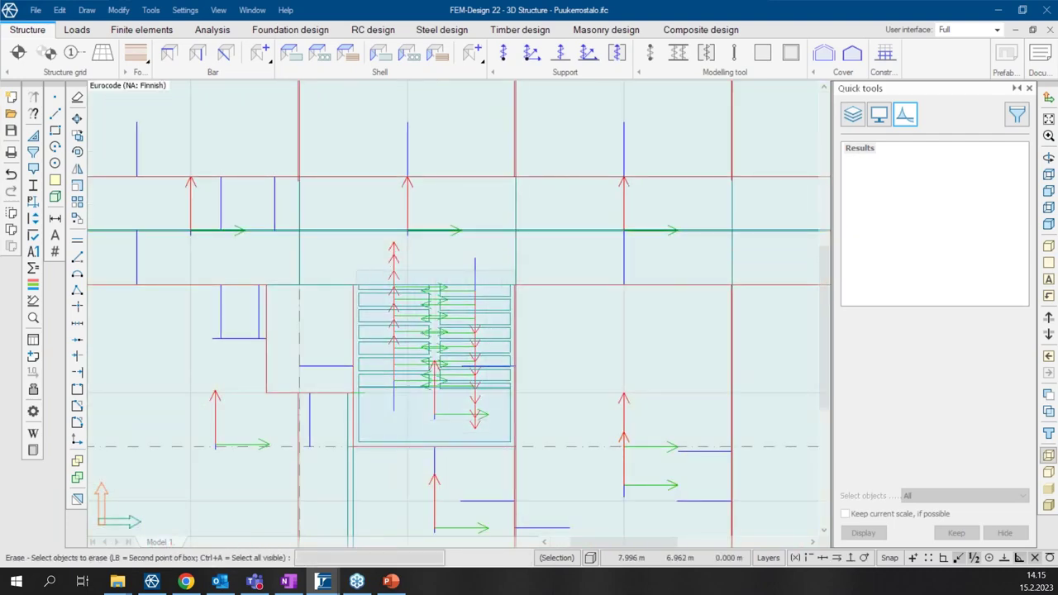
click(511, 442)
Erase the leftover stair treads at the axis D end of the stairwell.
click(352, 266)
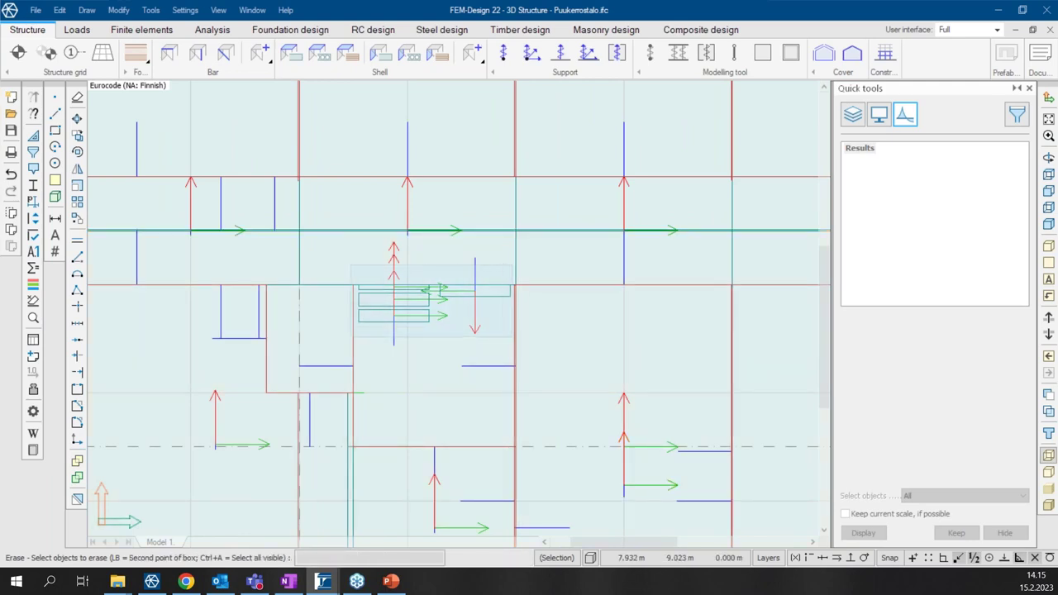
click(514, 338)
click(347, 262)
scroll(504, 350, up, 3)
click(583, 358)
click(321, 256)
click(609, 378)
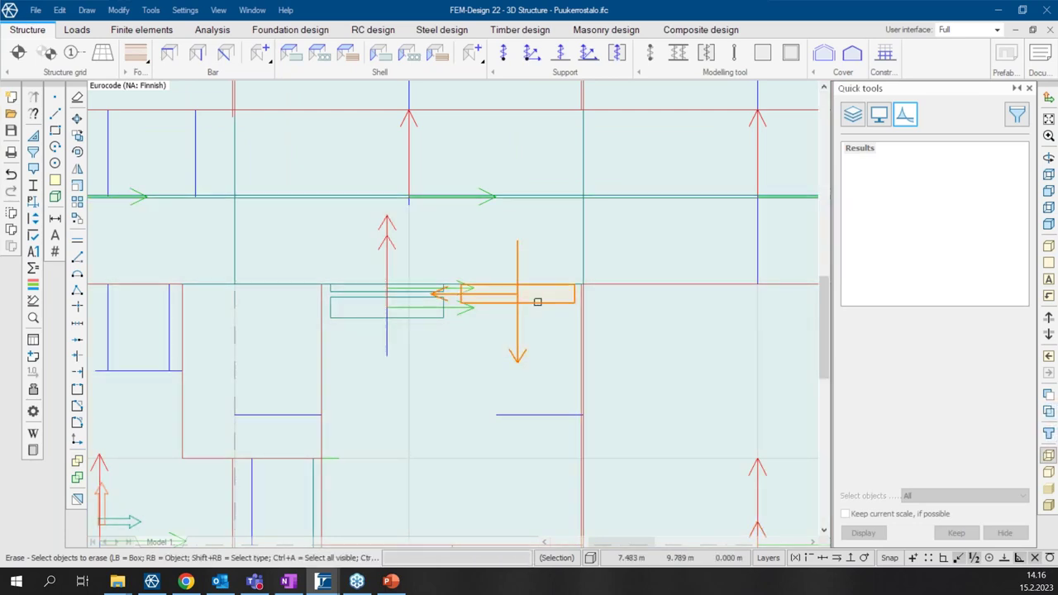
right_click(429, 317)
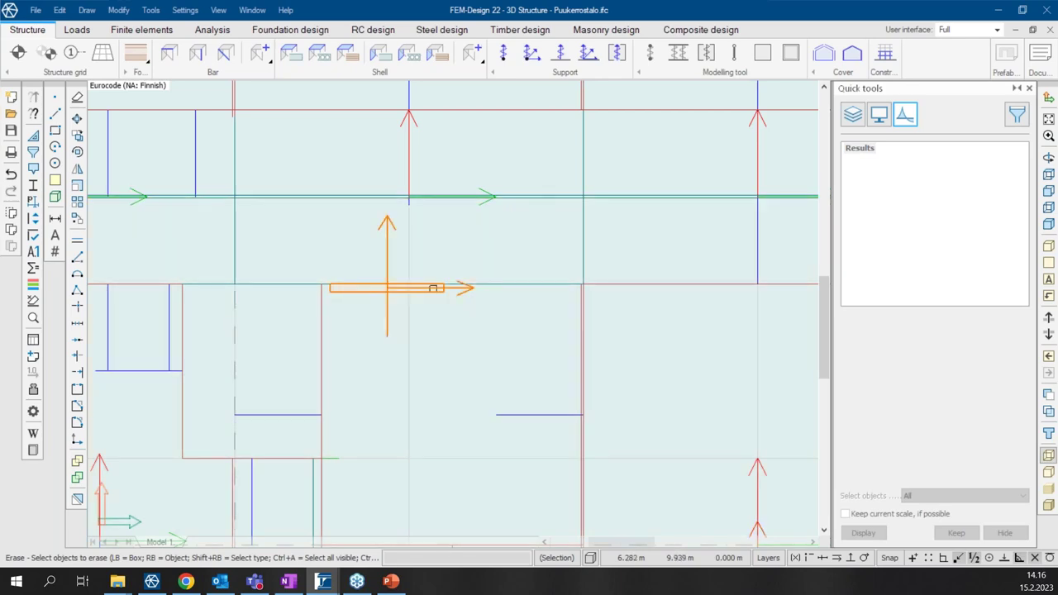
Restore the hidden-line display and view the cleaned-up building in 3D and in plan.
scroll(436, 291, down, 6)
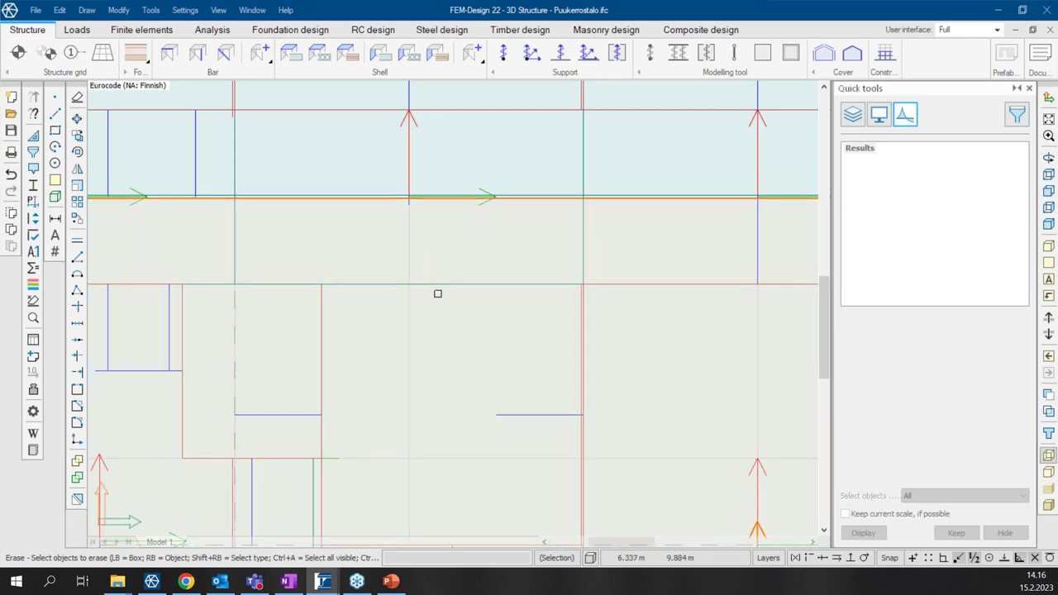
middle_drag(516, 360, 330, 207)
middle_drag(503, 378, 533, 294)
click(1048, 471)
middle_drag(330, 521, 389, 330)
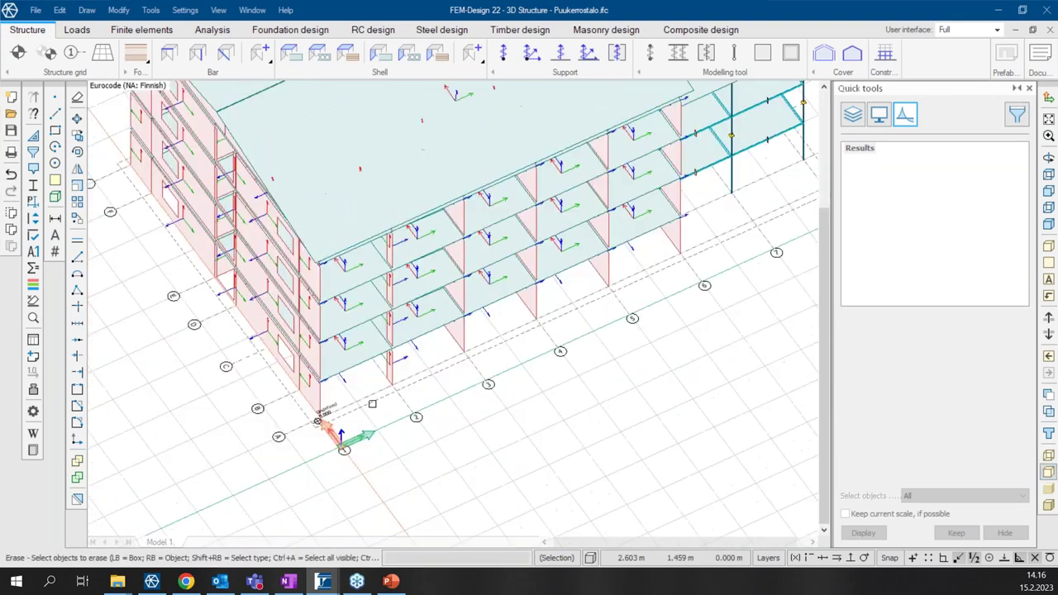
key(Home)
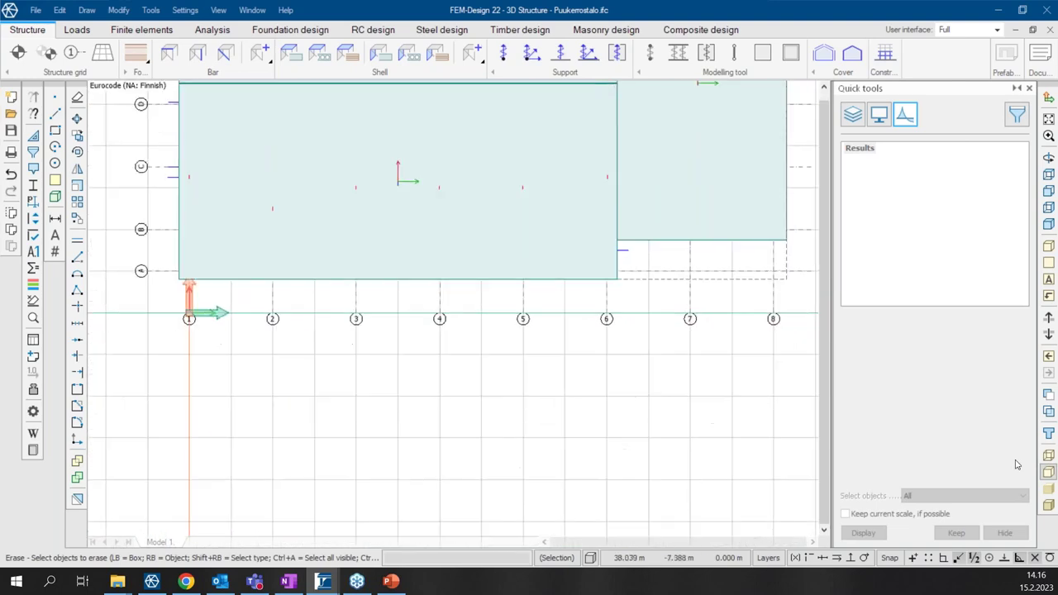